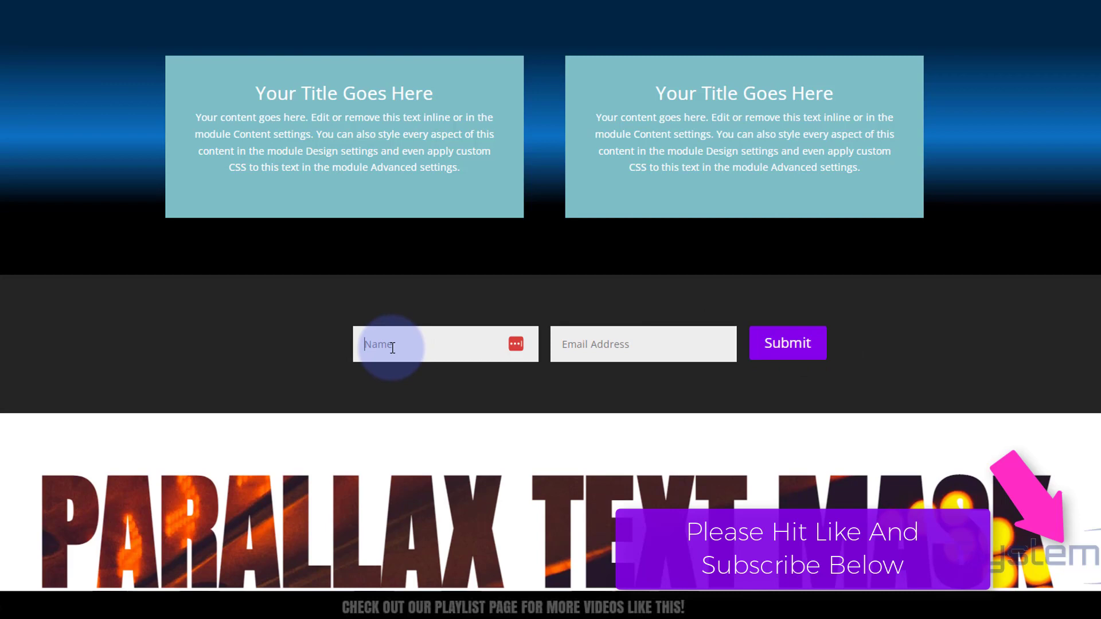
Focus the Email Address field on the finished inline form
click(611, 345)
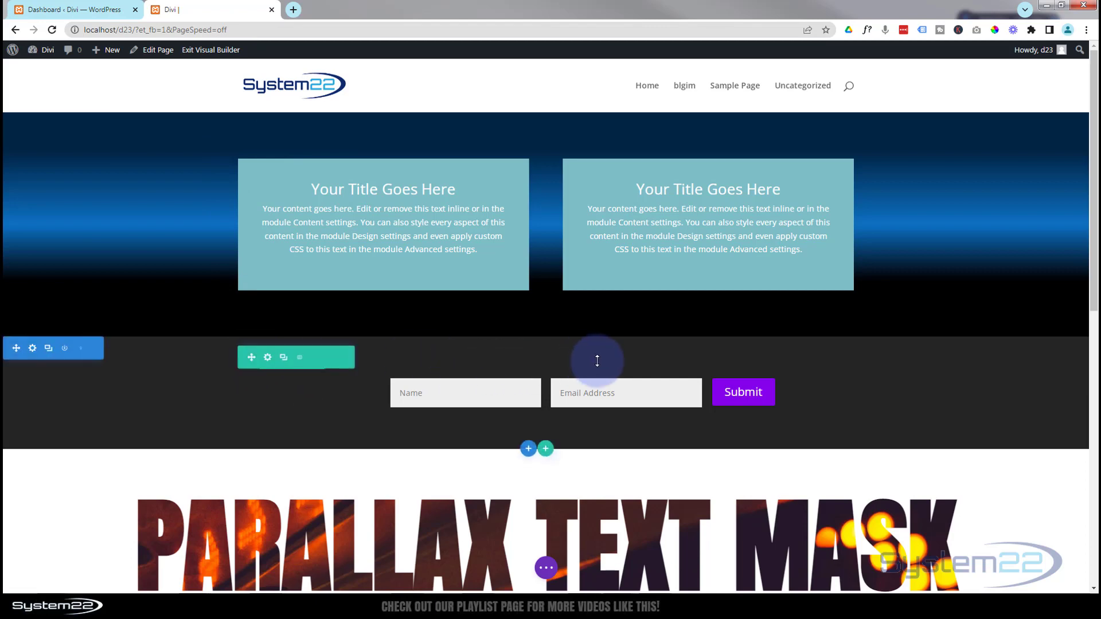
click(545, 568)
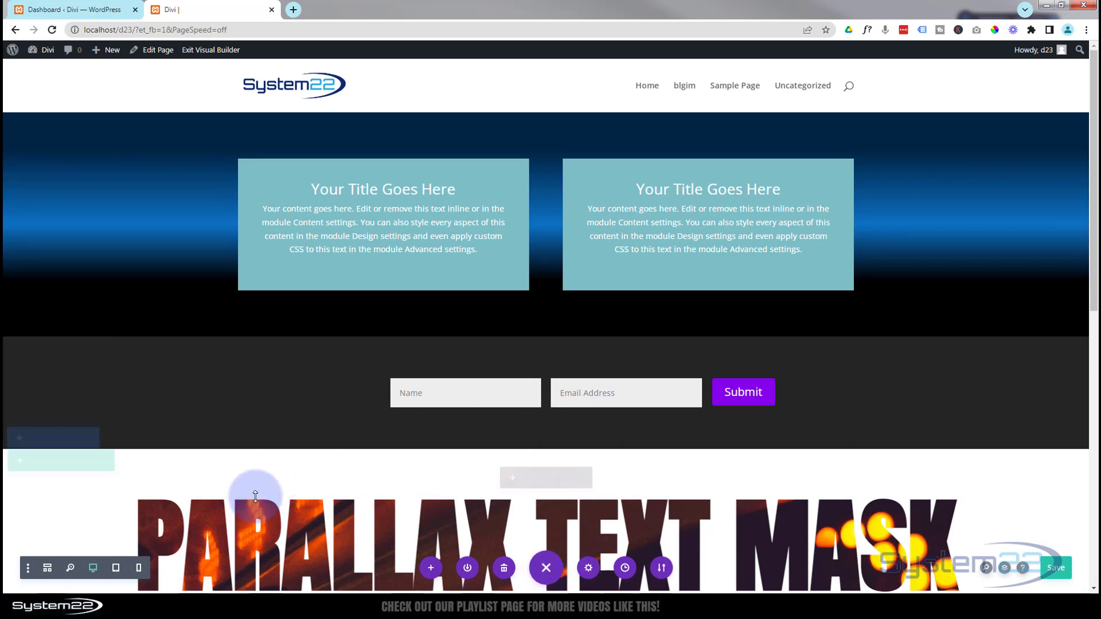
click(116, 568)
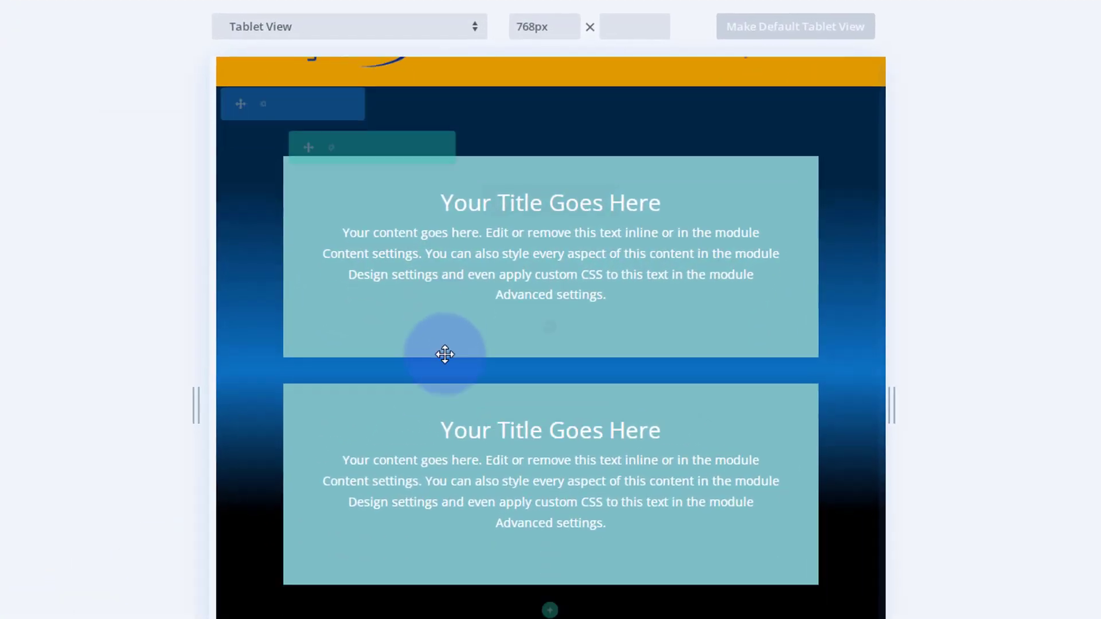
scroll(483, 332, down, 3)
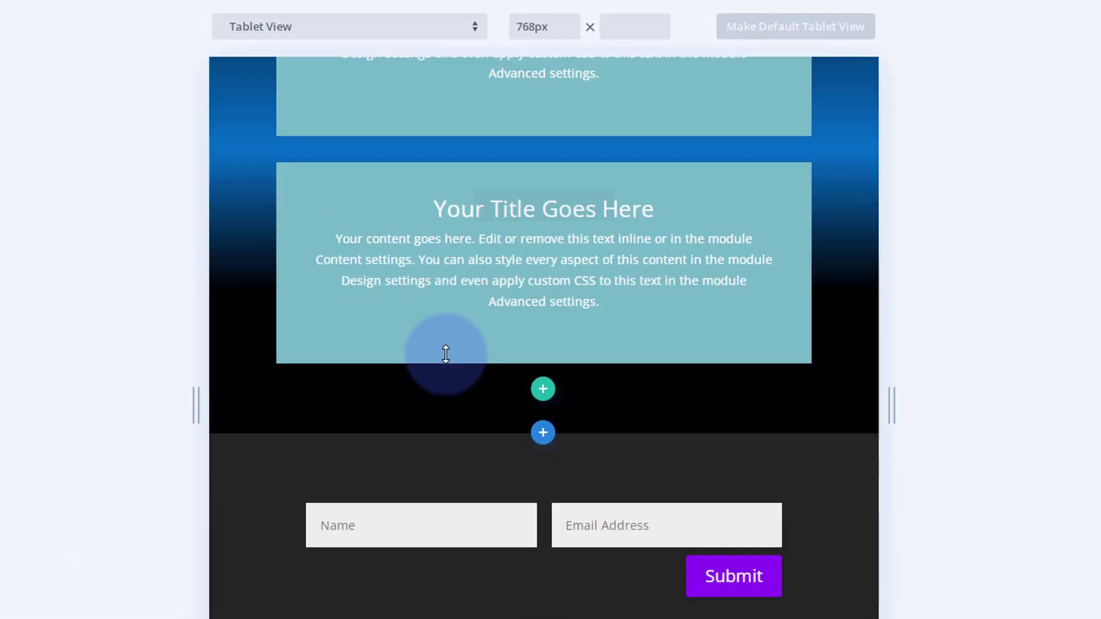
scroll(446, 353, down, 3)
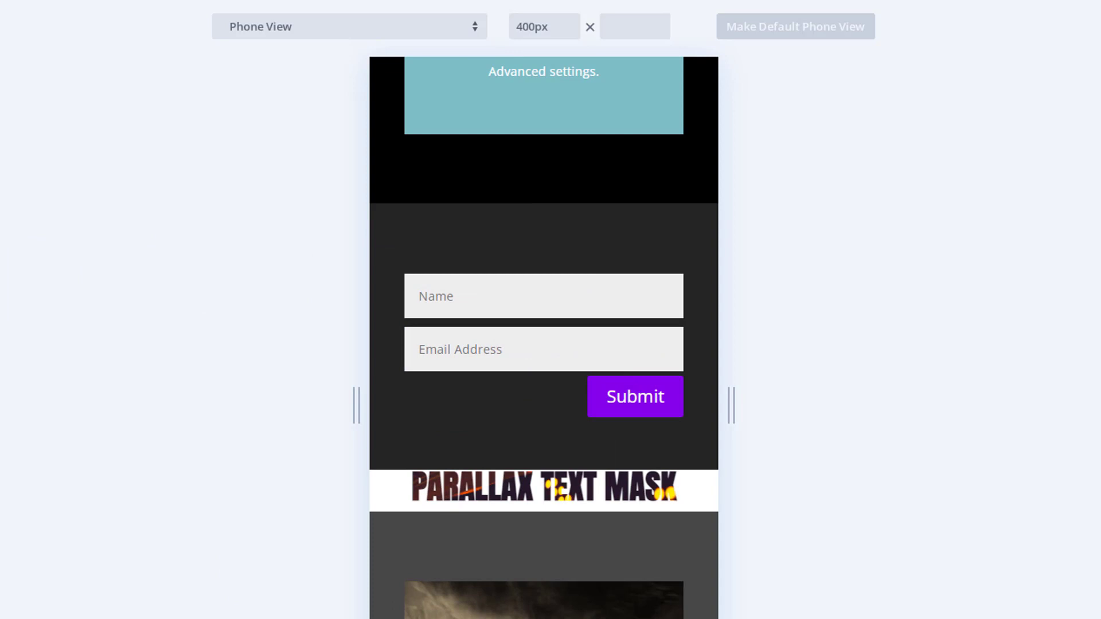
click(58, 588)
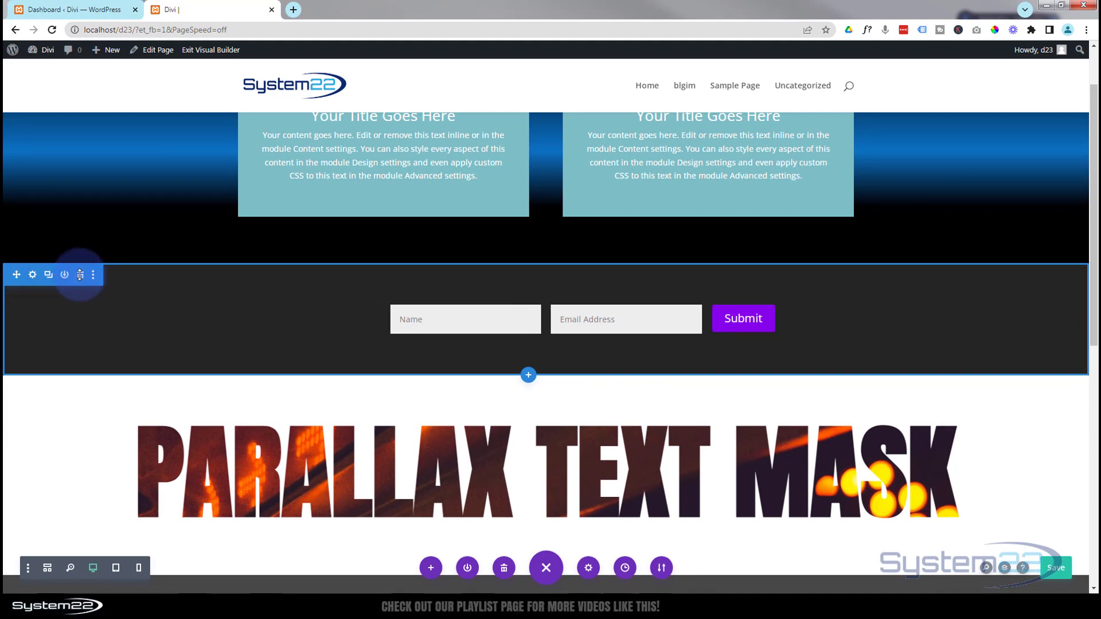
Delete the old form section and add a regular section with a one-column row
click(81, 275)
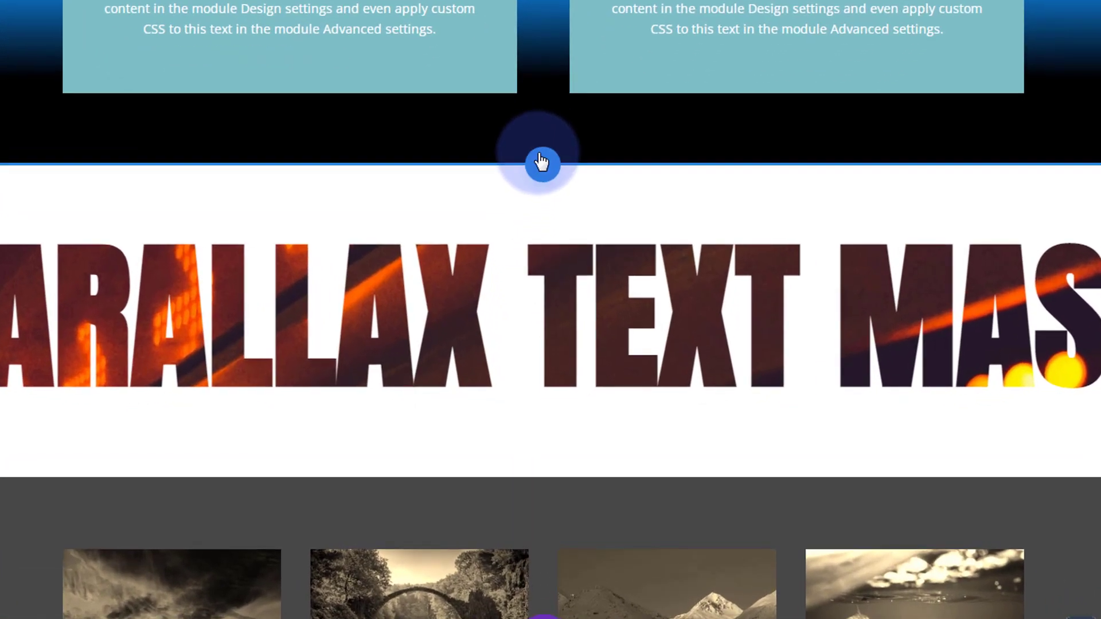
click(541, 163)
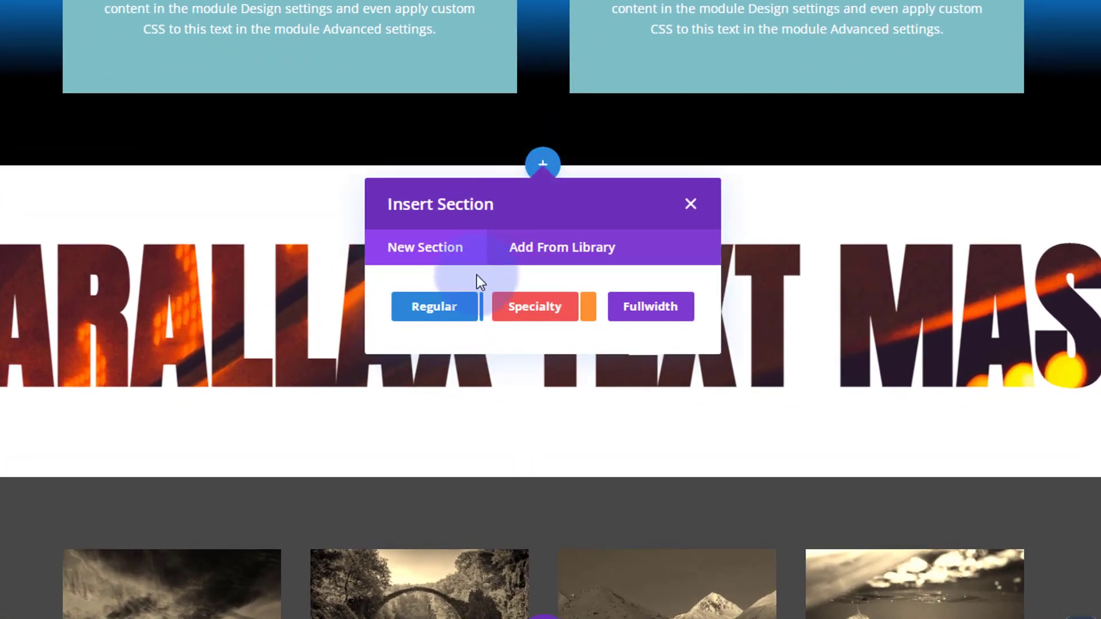
click(437, 307)
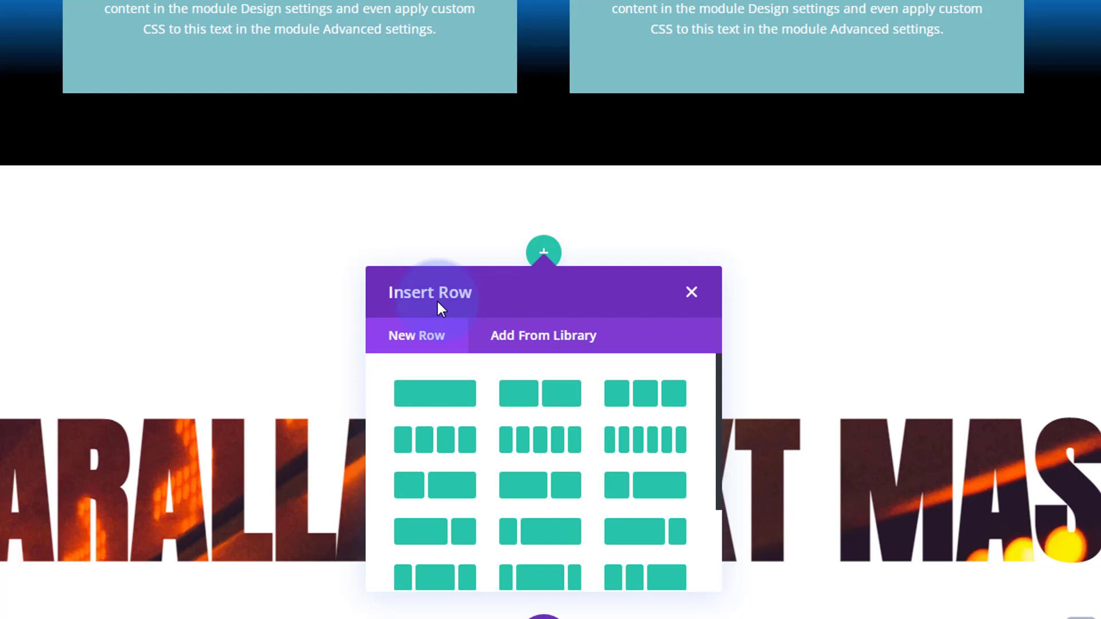
click(430, 400)
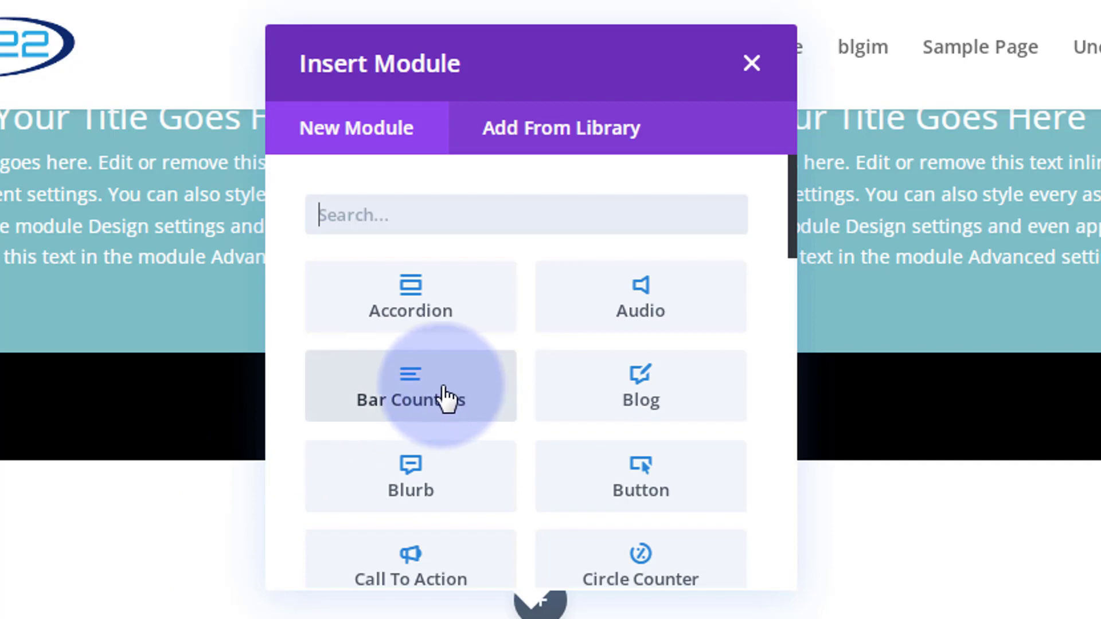
Insert a Contact Form module into the new row
scroll(446, 324, down, 2)
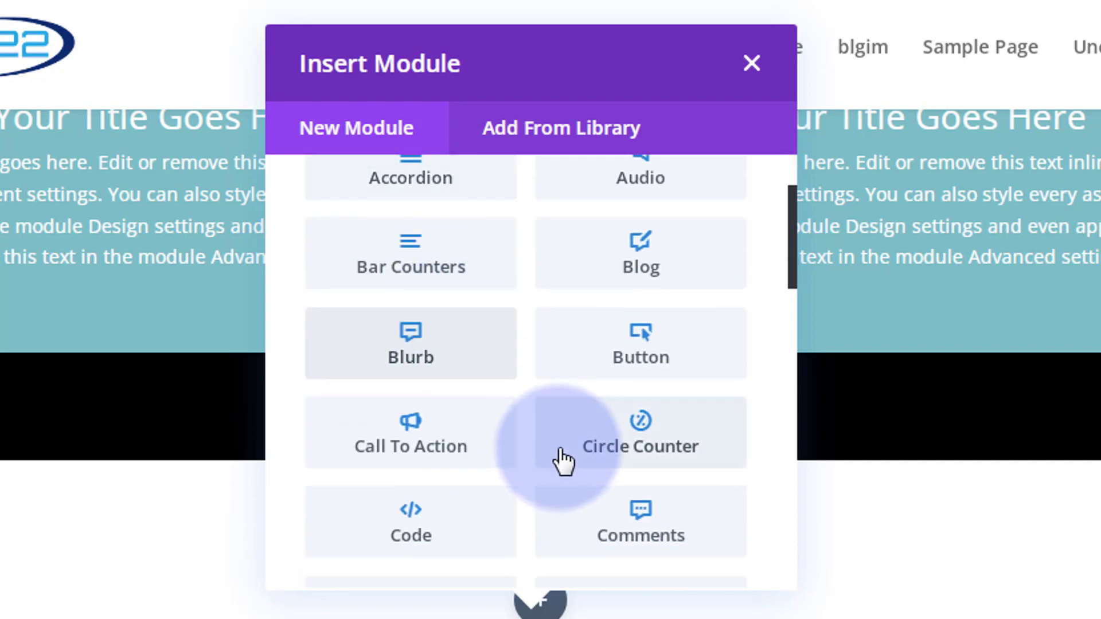
scroll(561, 439, down, 3)
scroll(560, 440, down, 1)
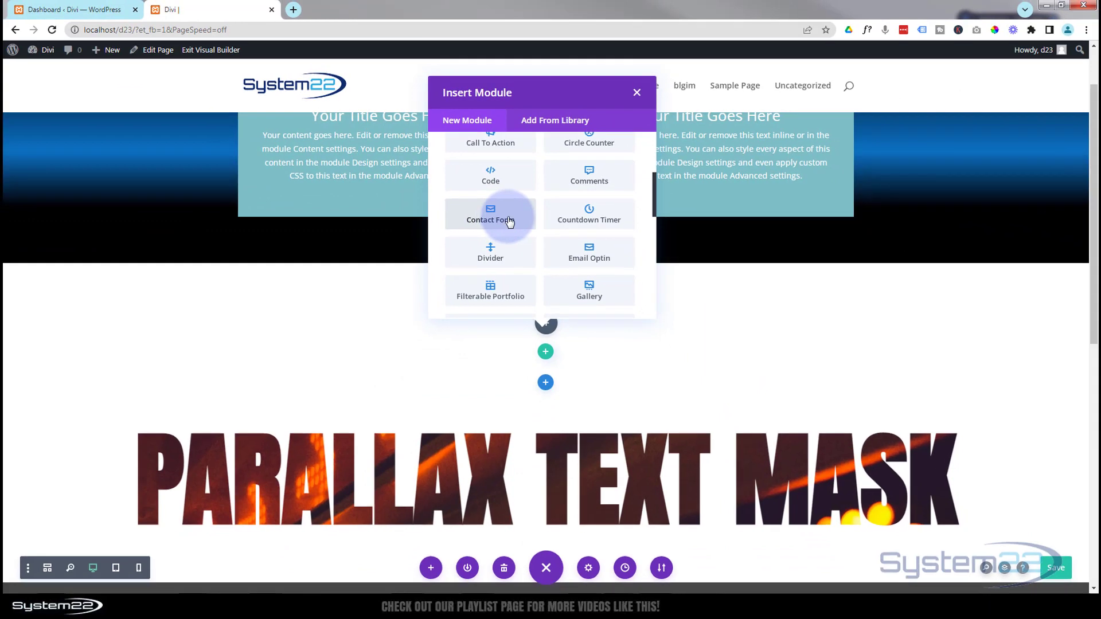
click(509, 220)
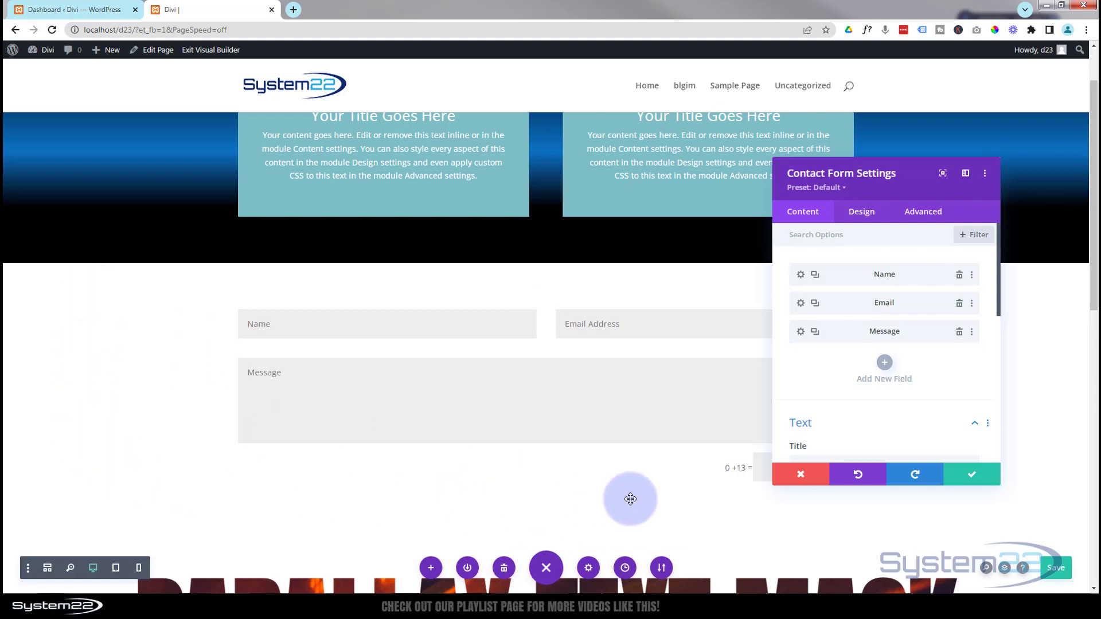
Give the contact form section a #242424 background from the palette and save
click(970, 477)
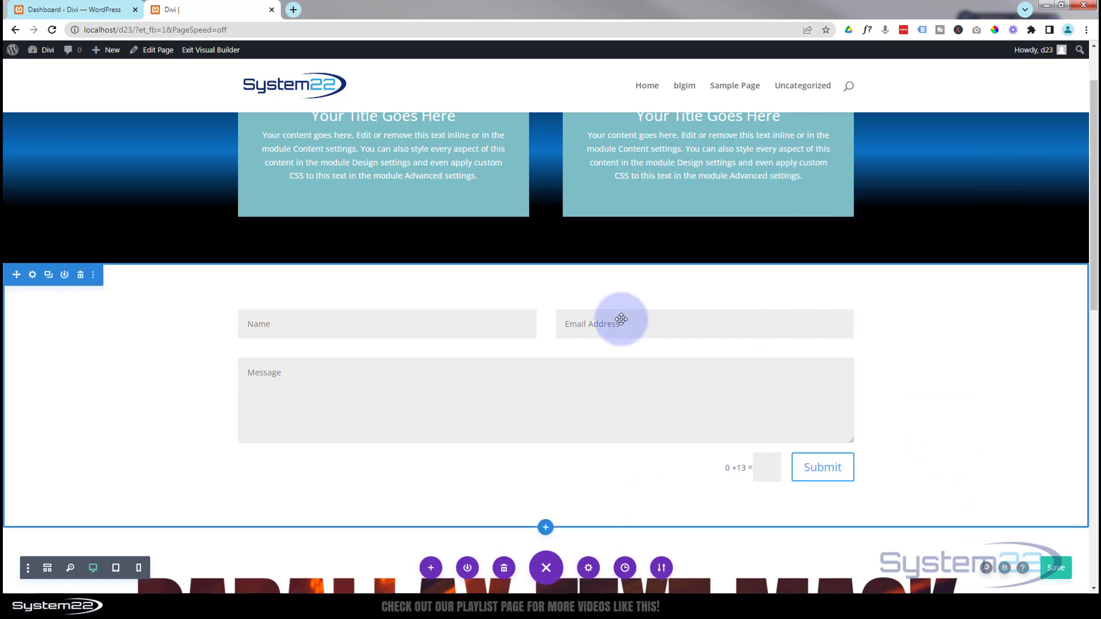
click(33, 276)
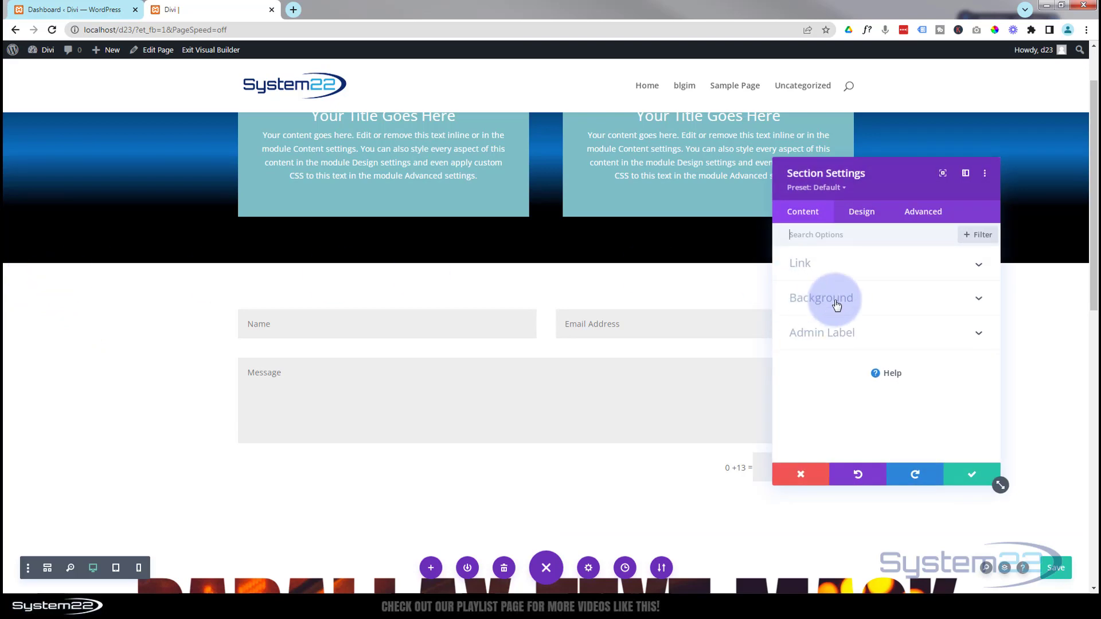
click(836, 304)
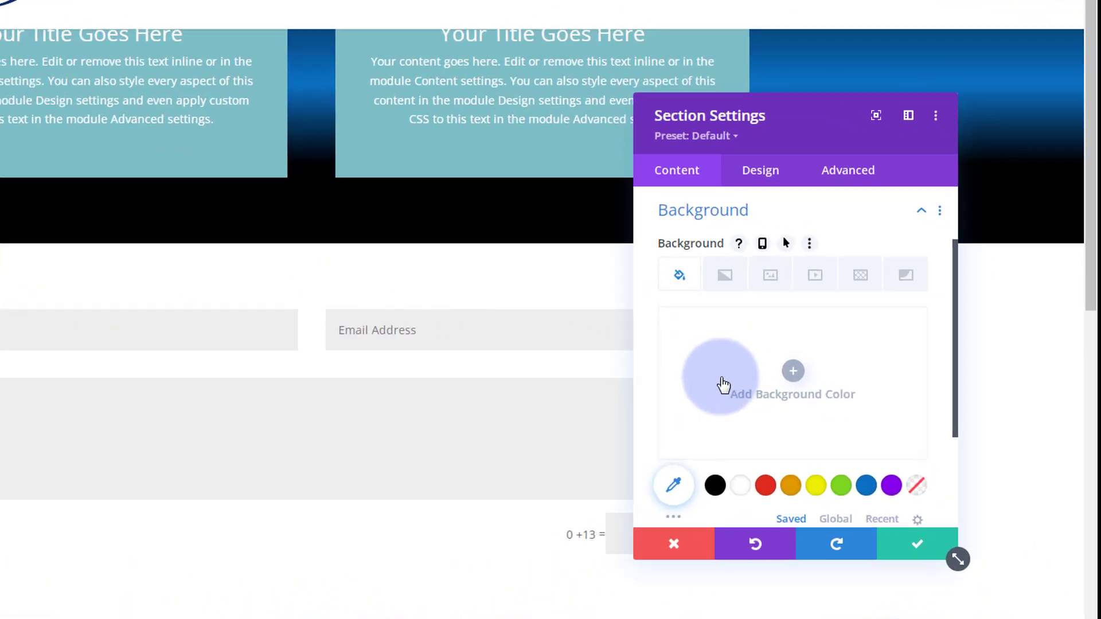
scroll(724, 385, down, 2)
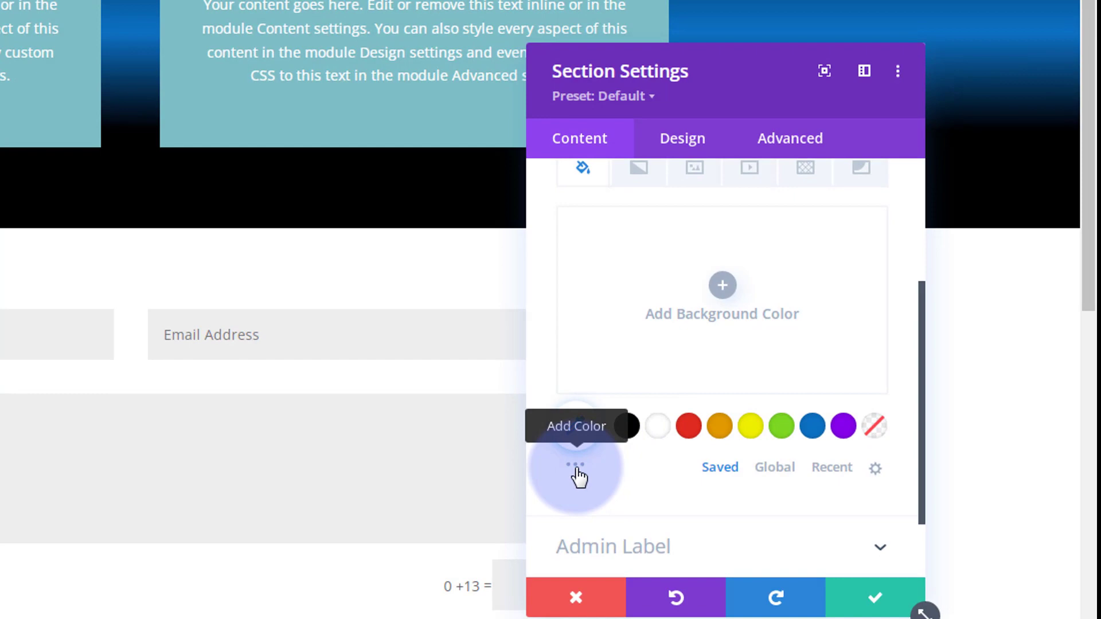
click(576, 466)
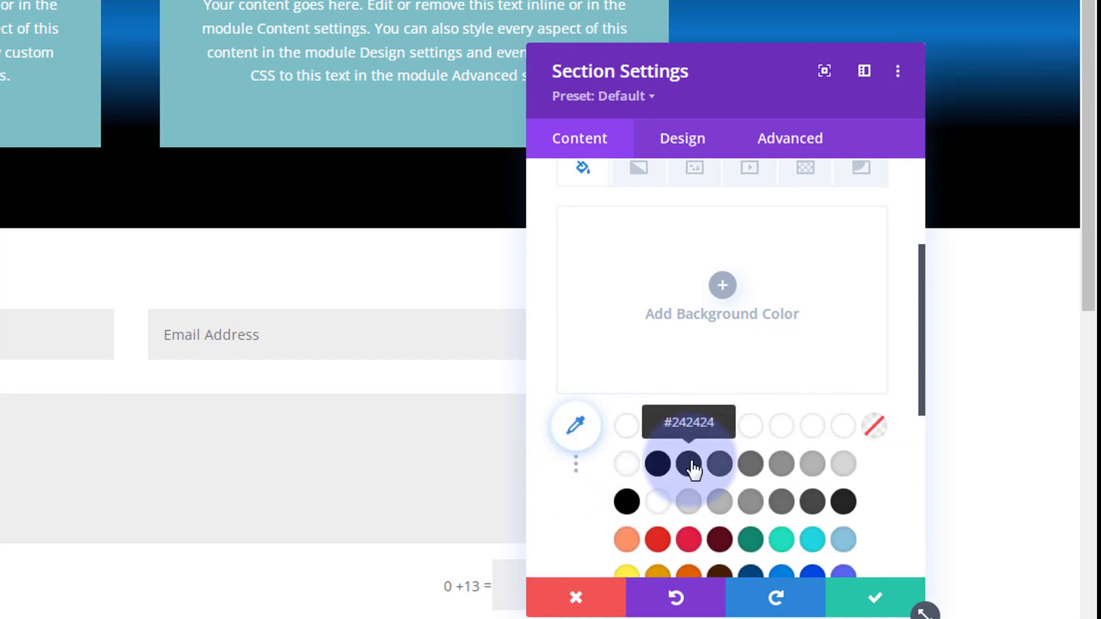
click(691, 465)
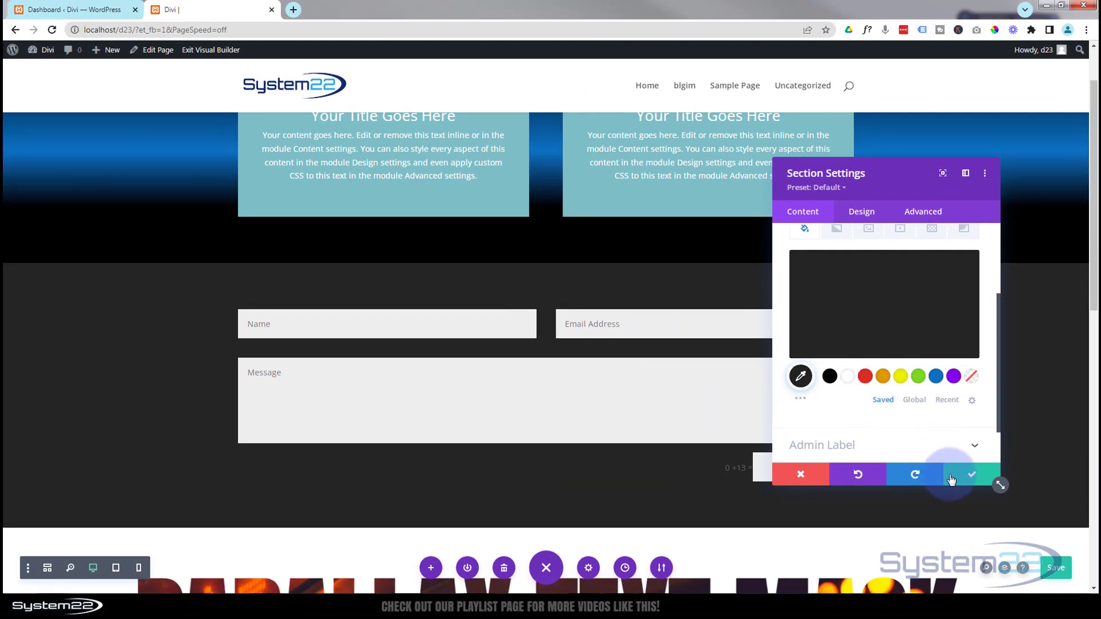
click(962, 479)
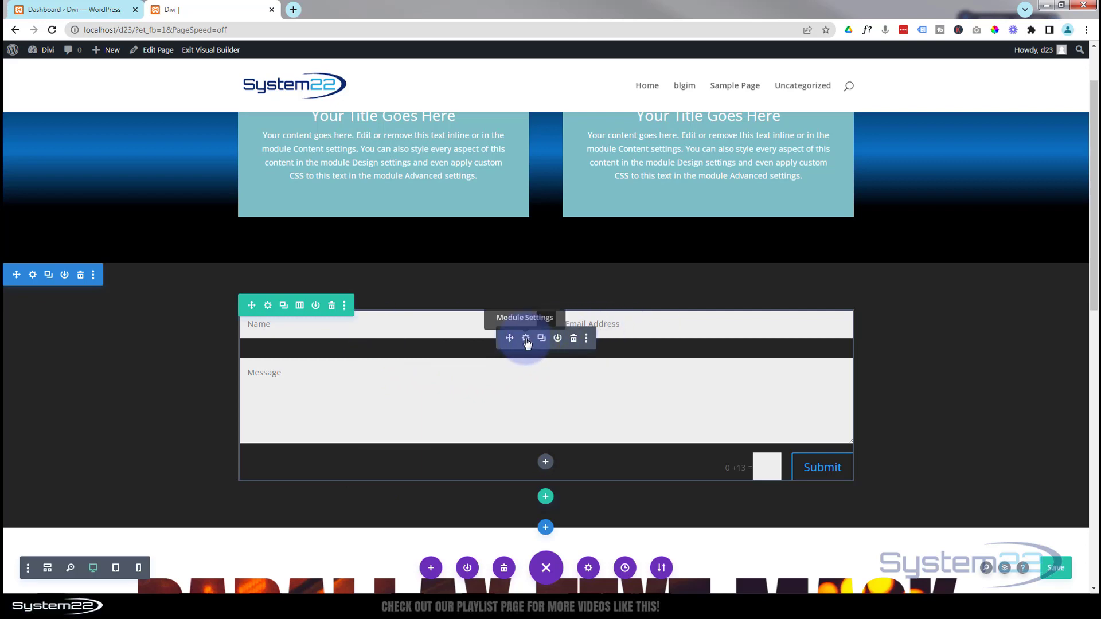
Remove the Message field from the contact form, keeping Name and Email
click(526, 339)
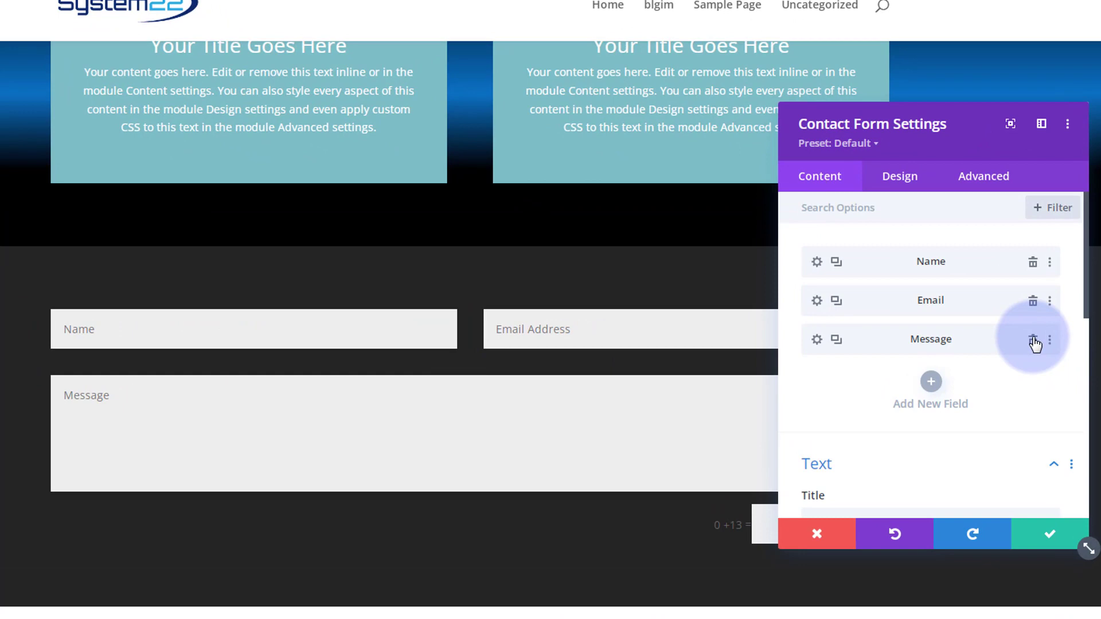
click(1033, 340)
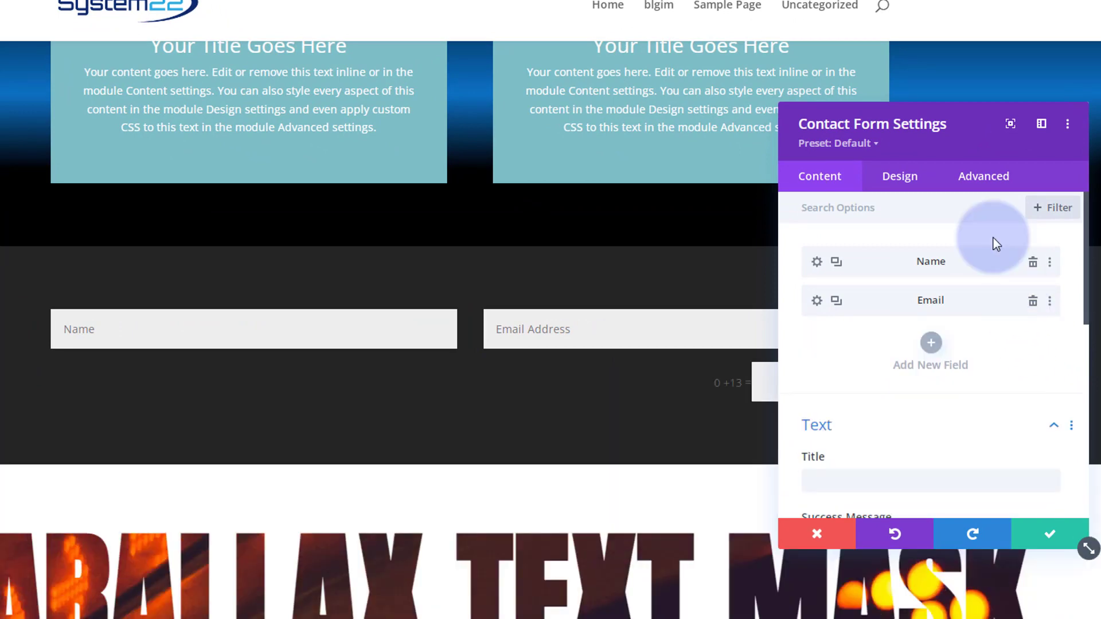
drag(985, 134, 334, 200)
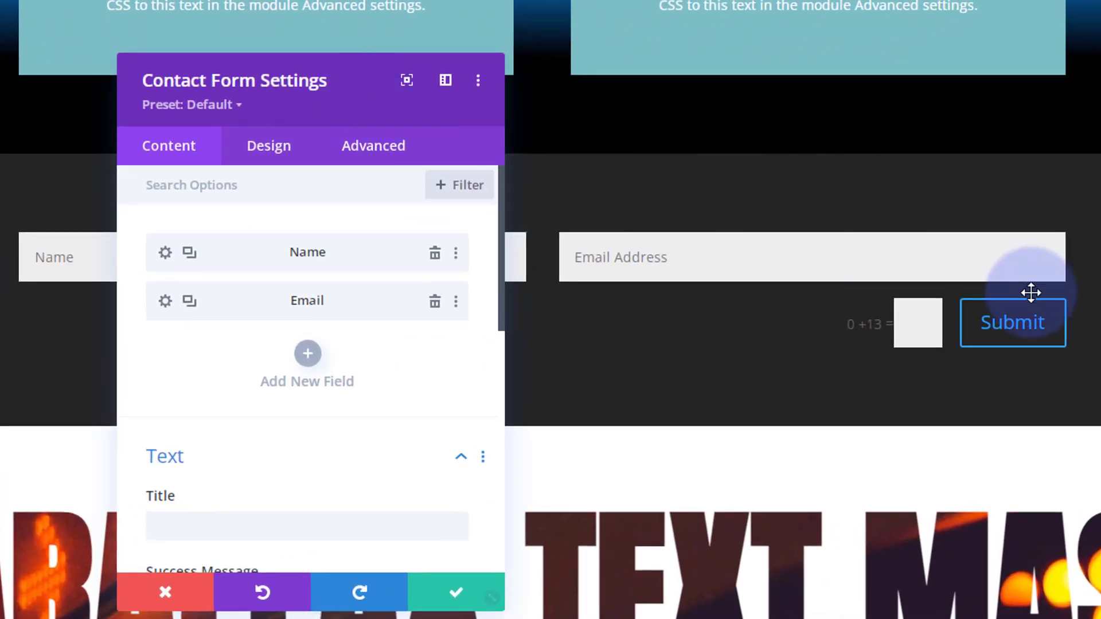
click(920, 334)
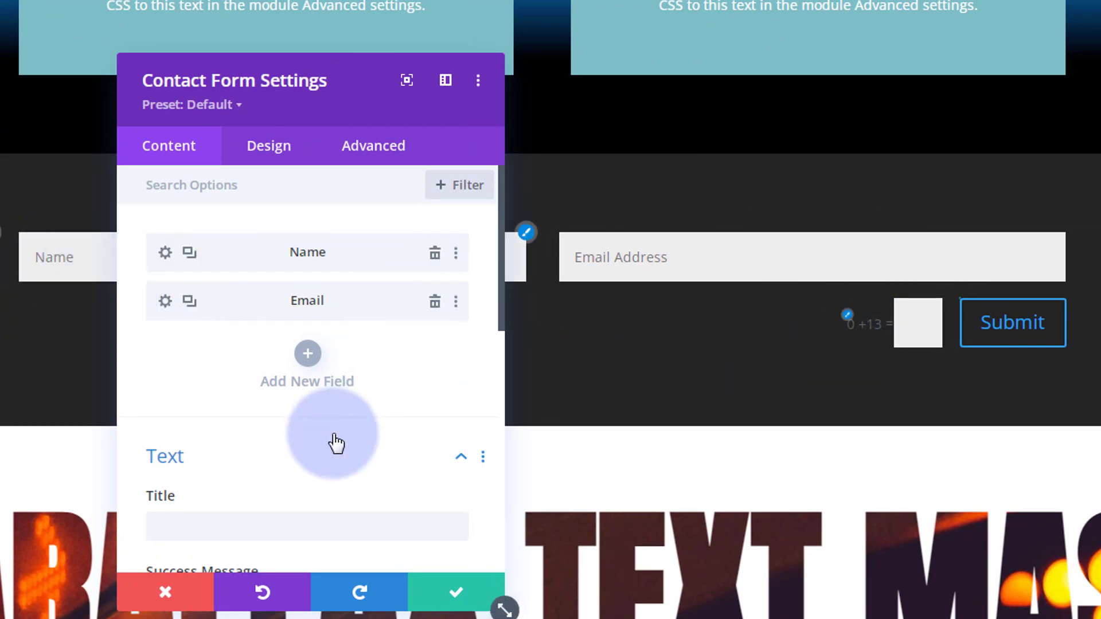
Turn off the basic captcha under Spam Protection
scroll(343, 417, down, 7)
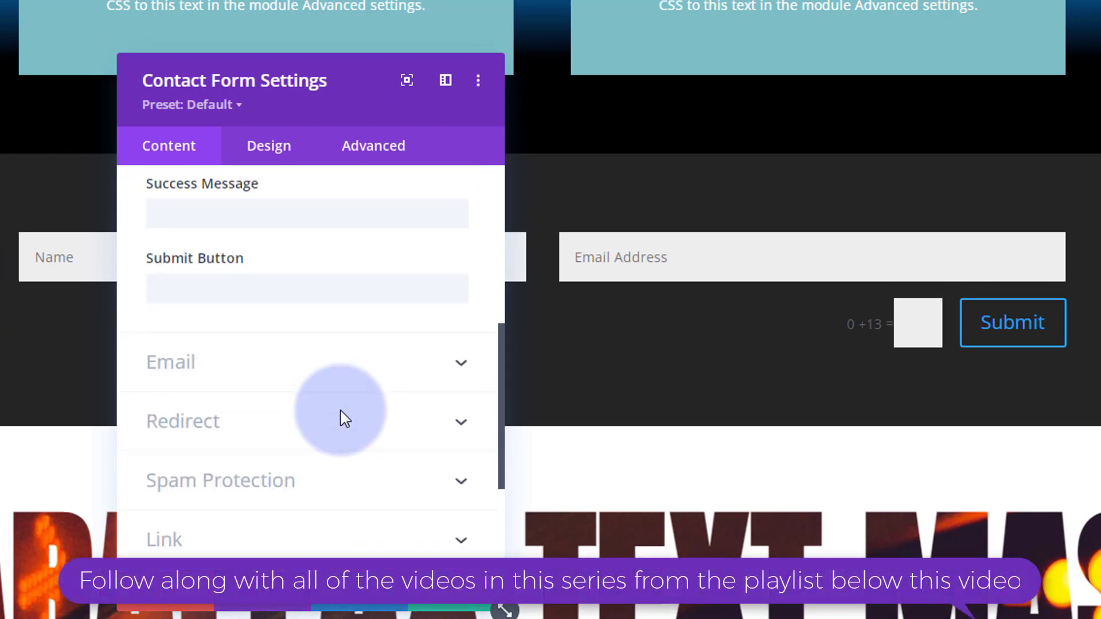
click(332, 487)
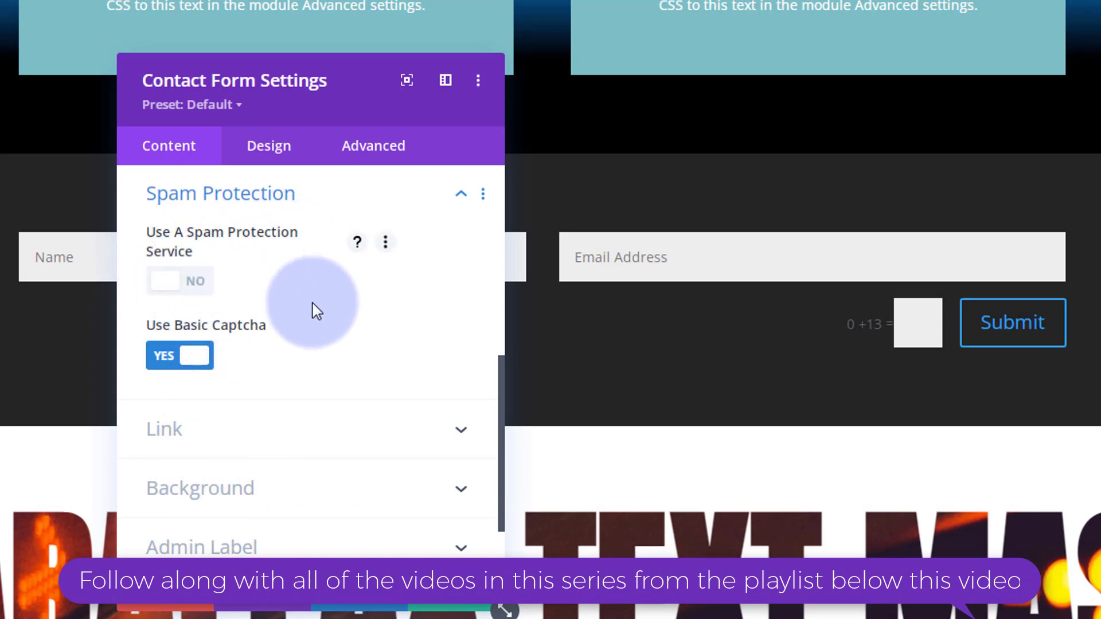
click(168, 358)
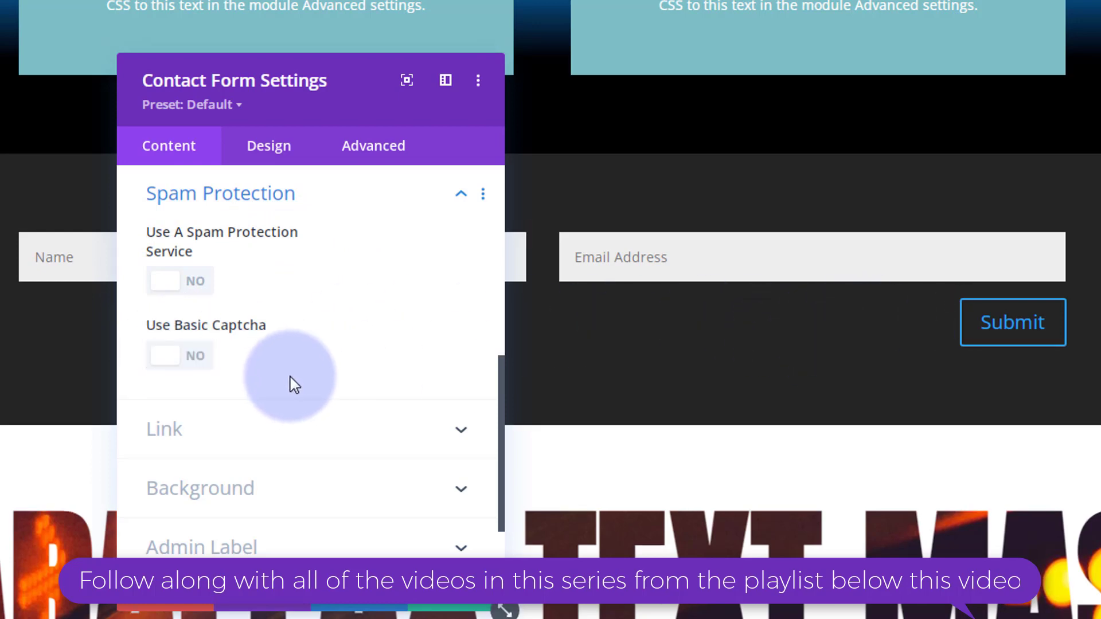
scroll(295, 384, up, 8)
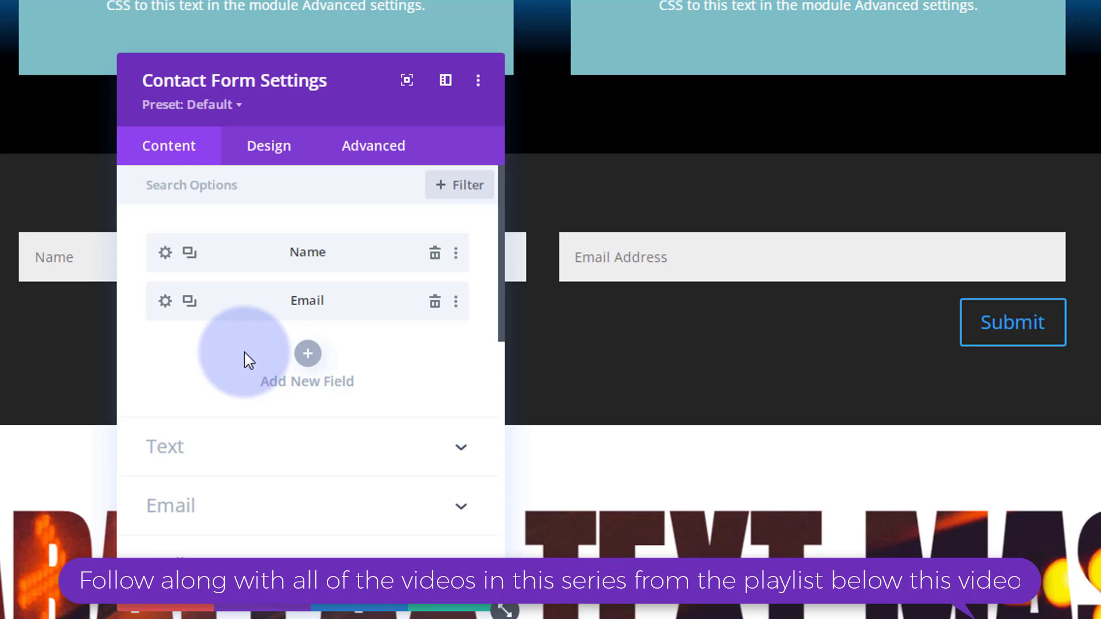
scroll(245, 344, down, 2)
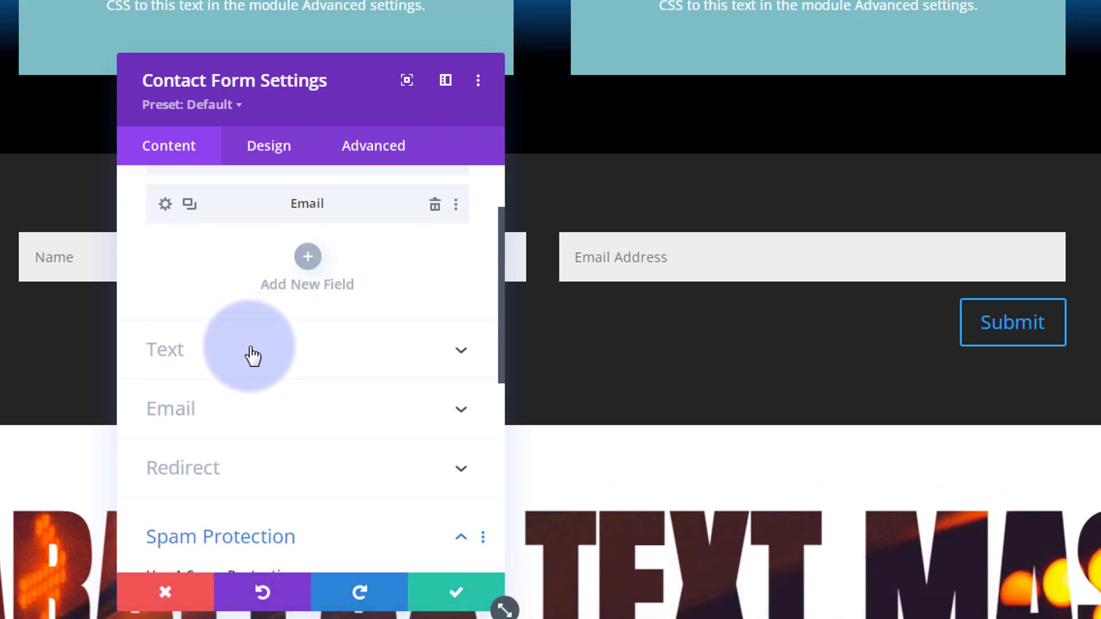
Change the success message to 'Message Sent!'
click(253, 355)
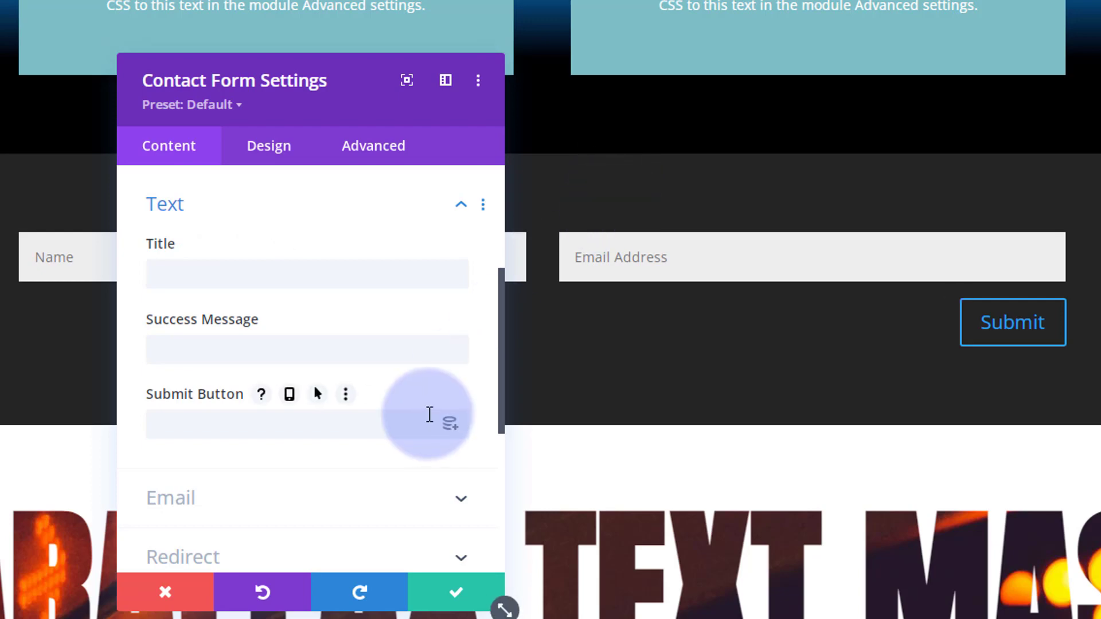
click(177, 350)
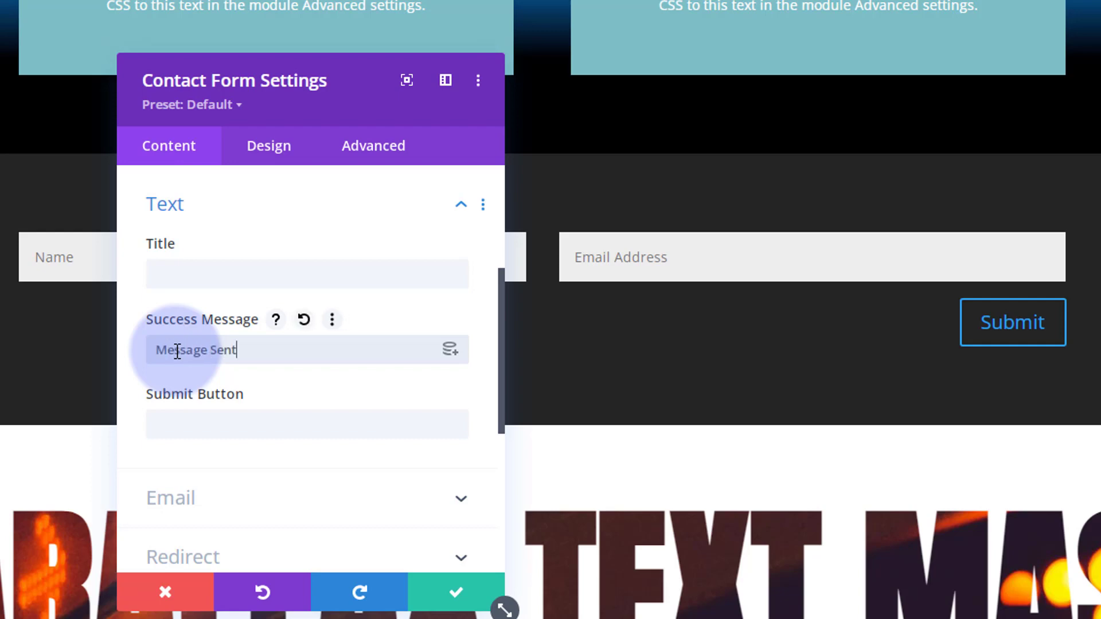
text(!)
click(173, 414)
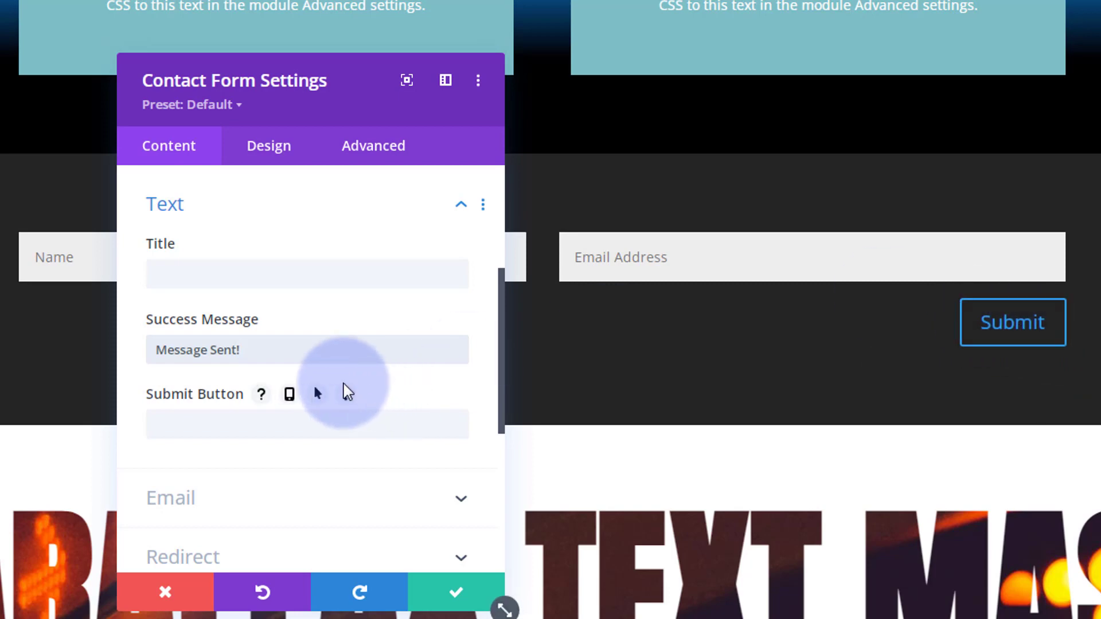
Enter the recipient e-mail address for form submissions
scroll(347, 393, down, 2)
click(291, 408)
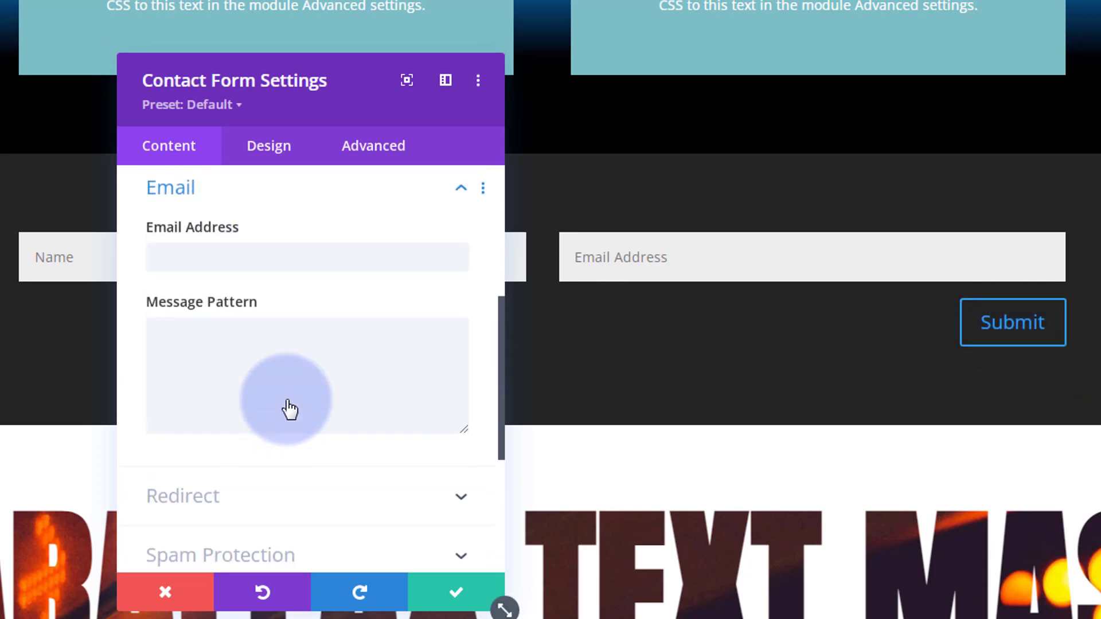
click(157, 264)
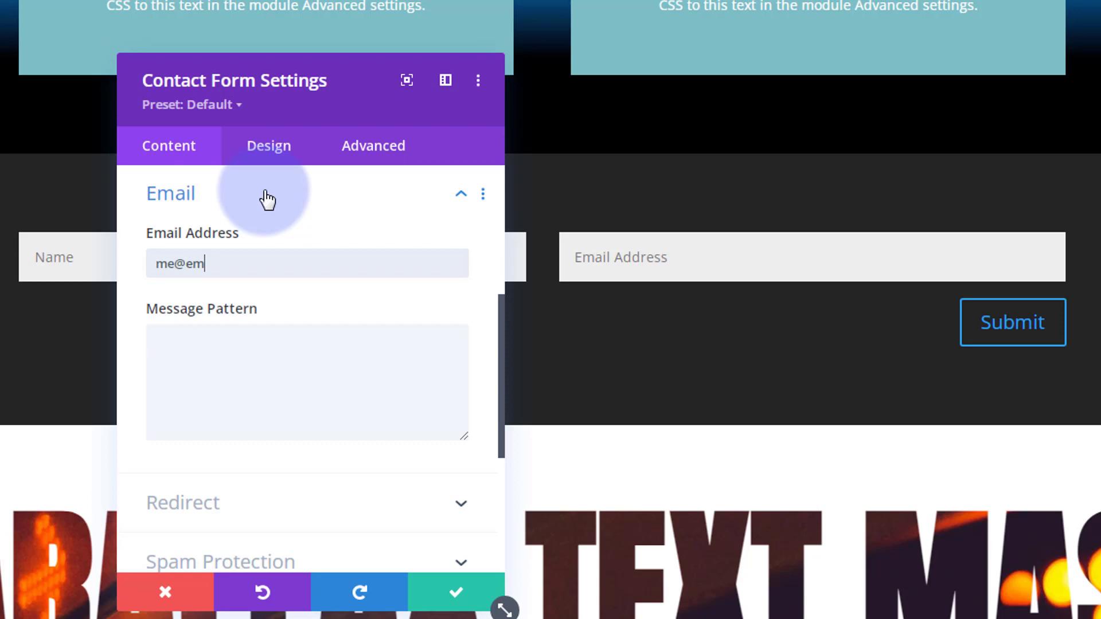
text(me@email.com)
click(246, 335)
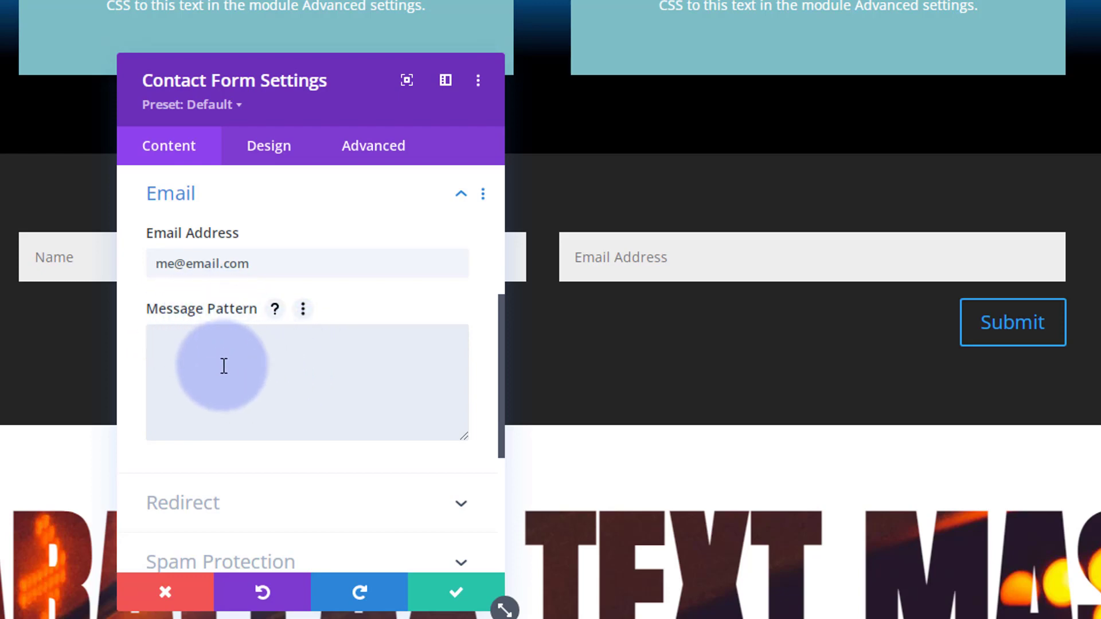
click(224, 366)
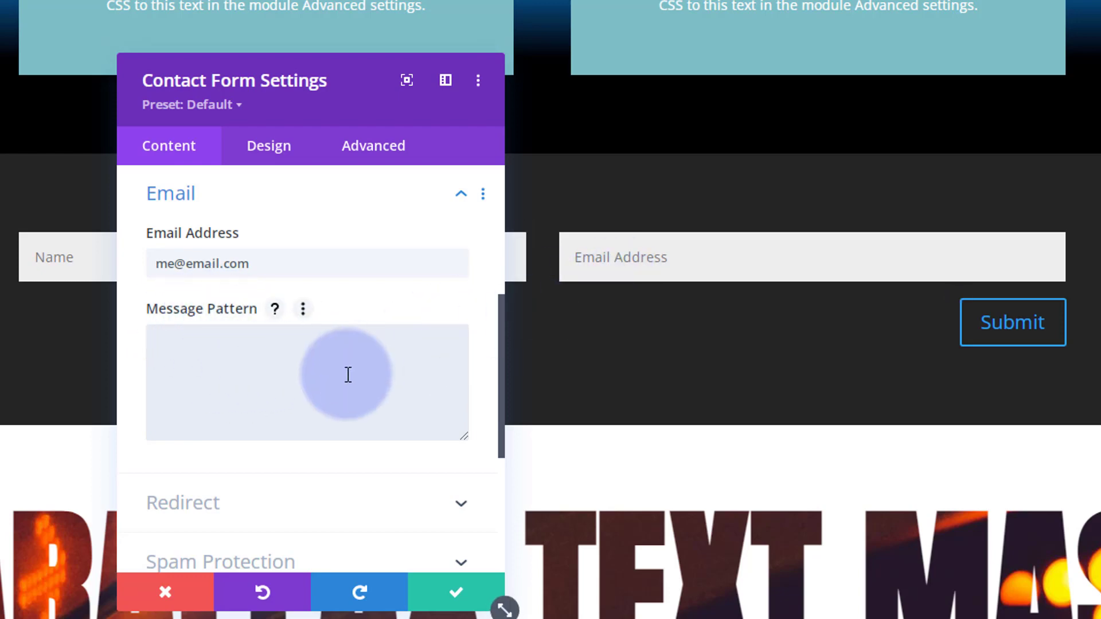
scroll(364, 381, down, 2)
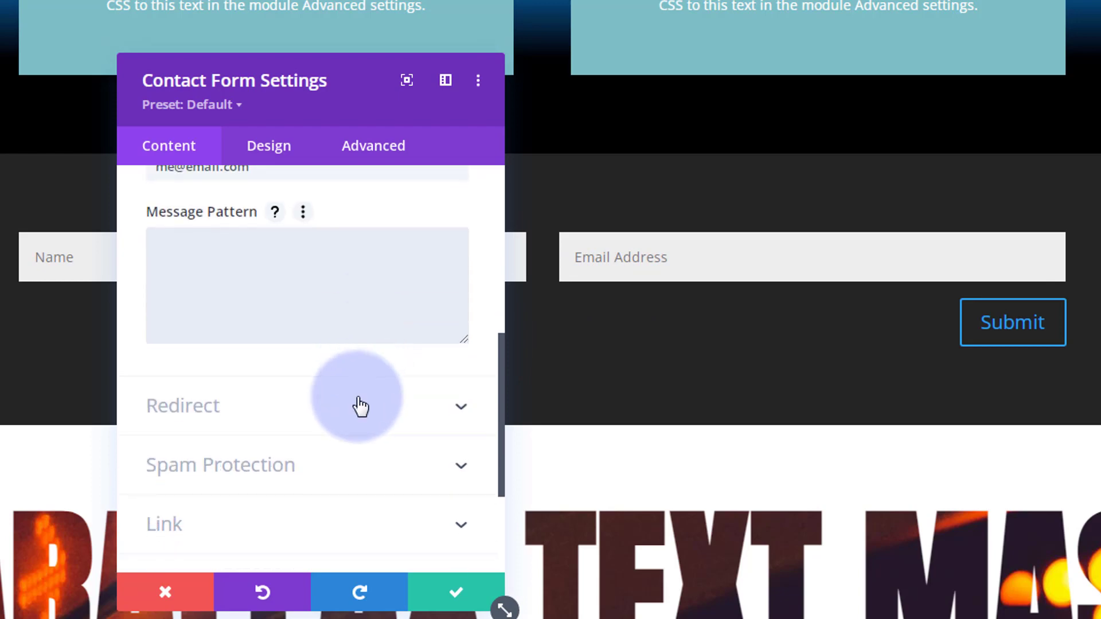
click(336, 408)
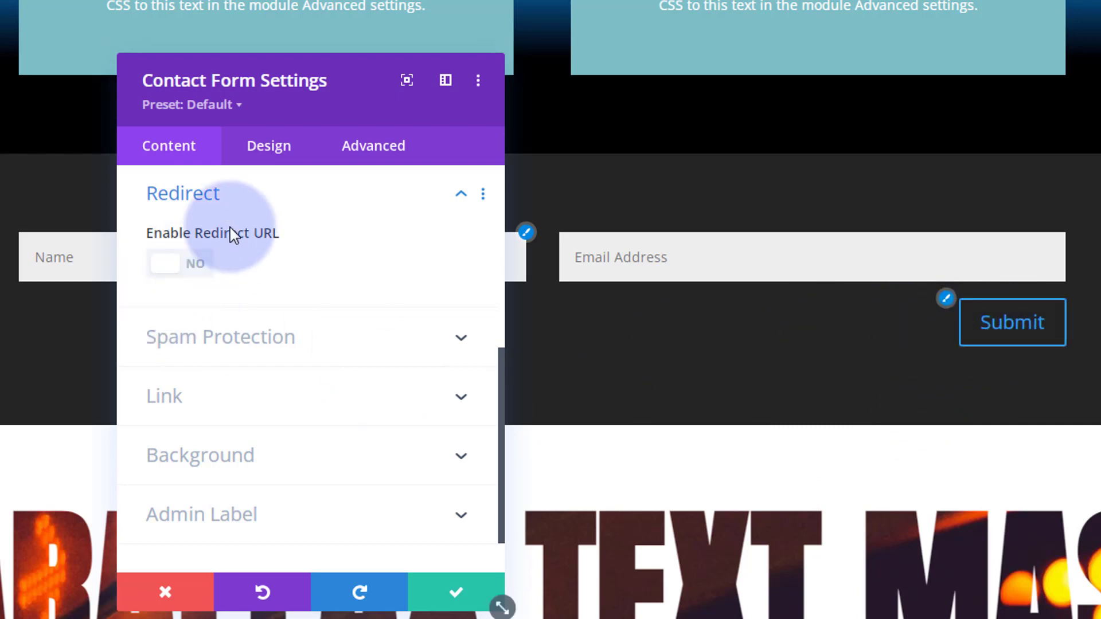
Enable custom styles for the Submit button with white text
click(271, 154)
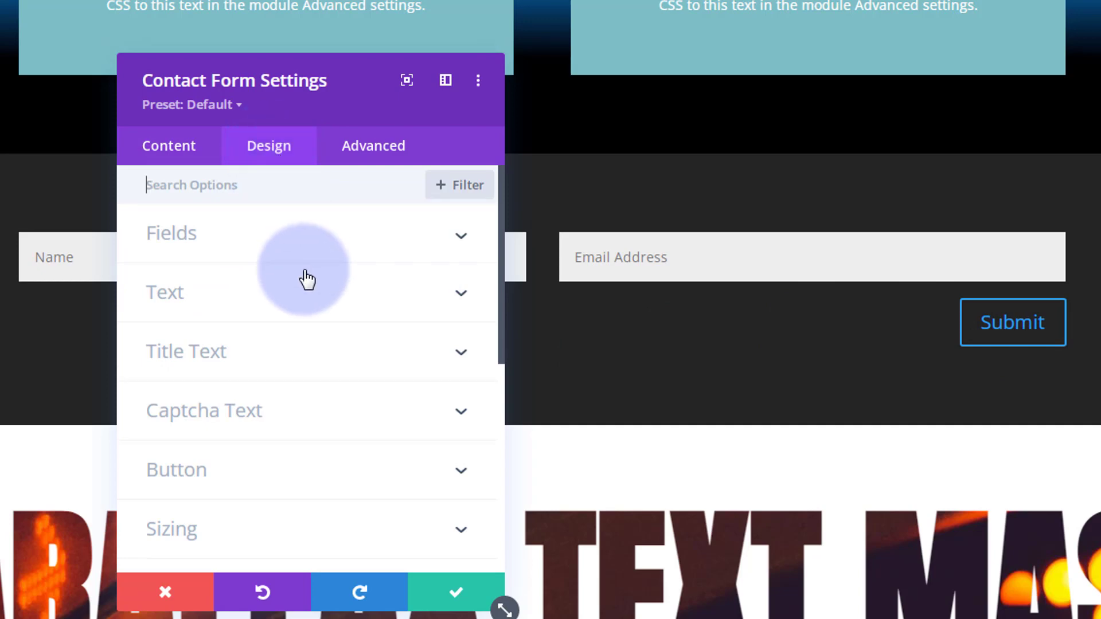
scroll(302, 275, down, 3)
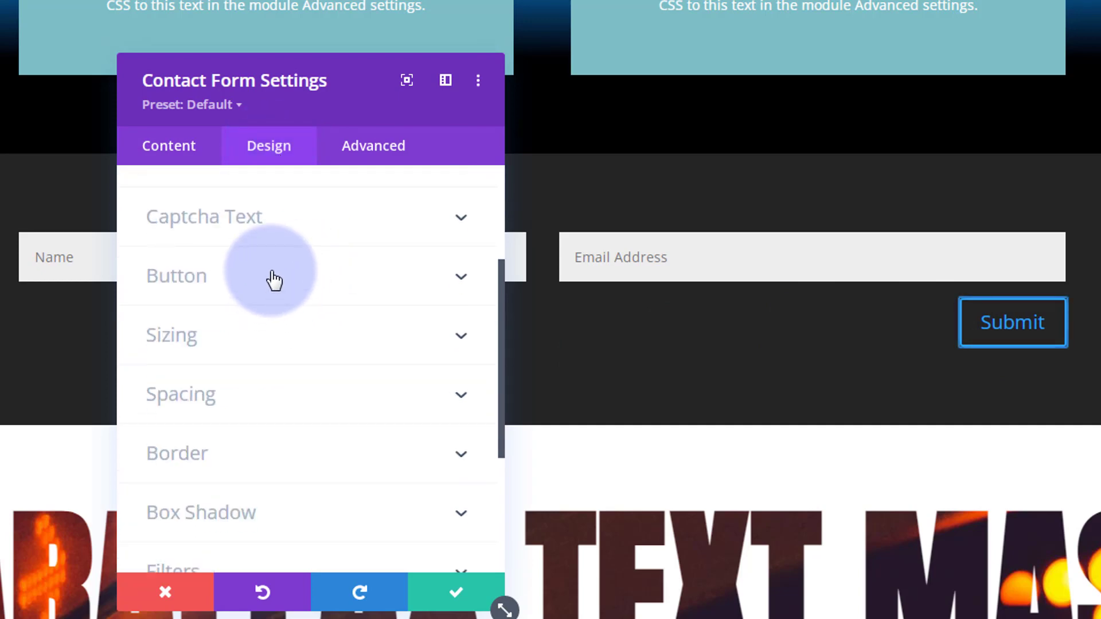
click(272, 280)
click(195, 284)
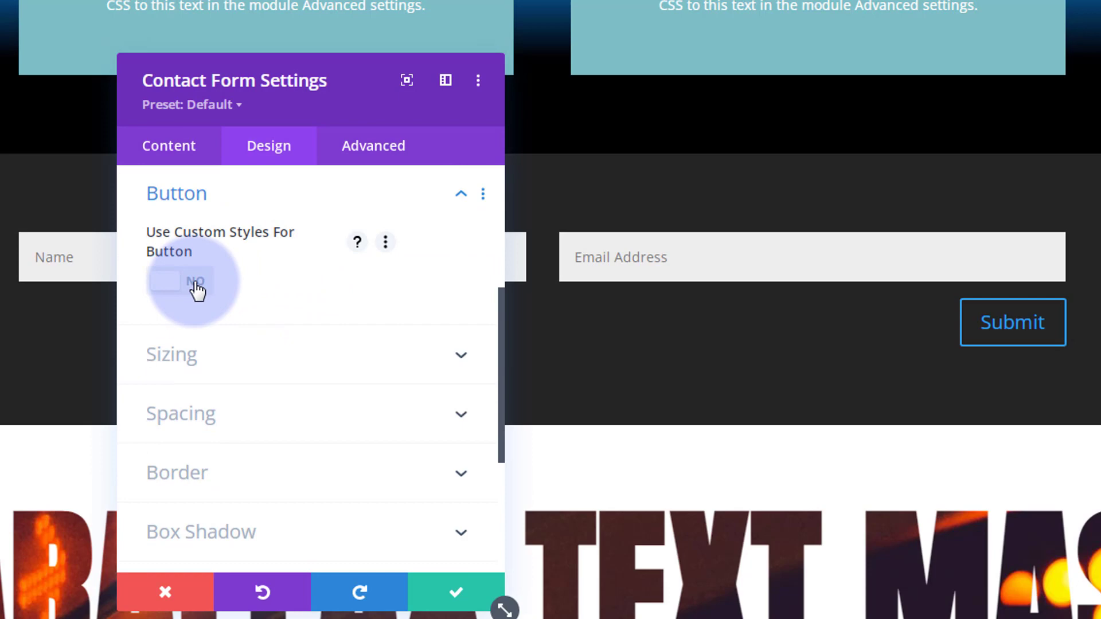
scroll(302, 285, down, 3)
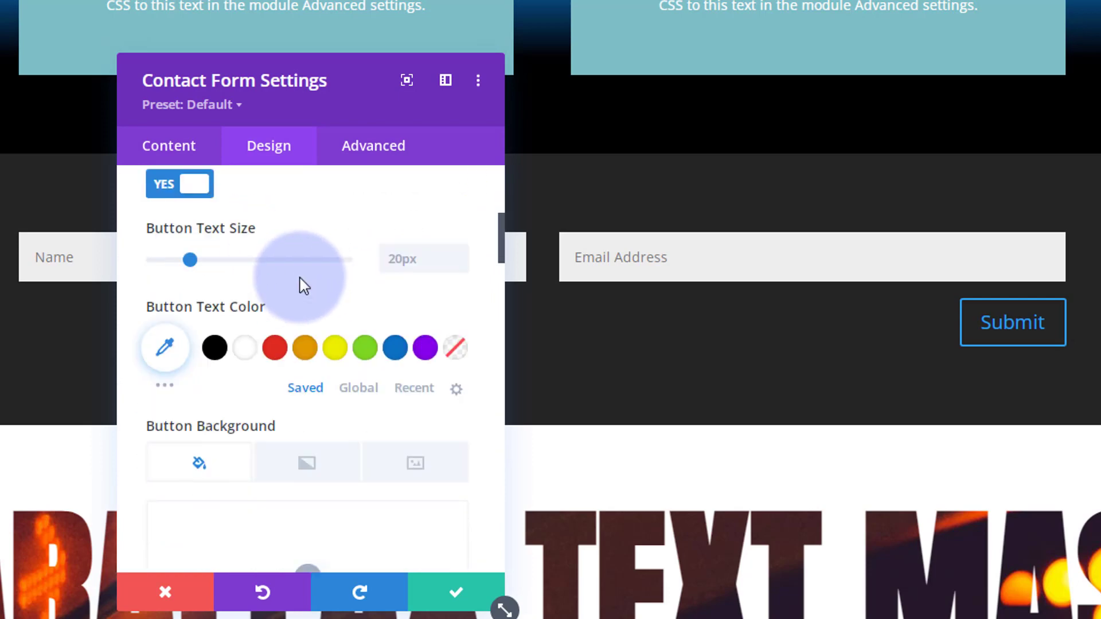
click(244, 265)
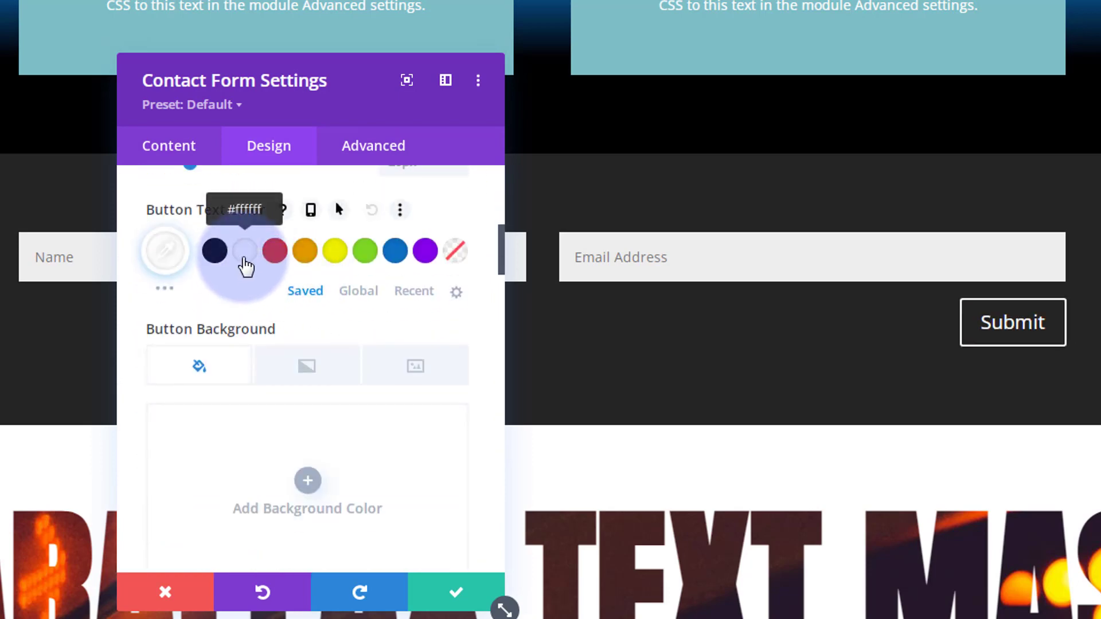
Set the Submit button background and border colour to purple #8300e9
scroll(254, 296, down, 3)
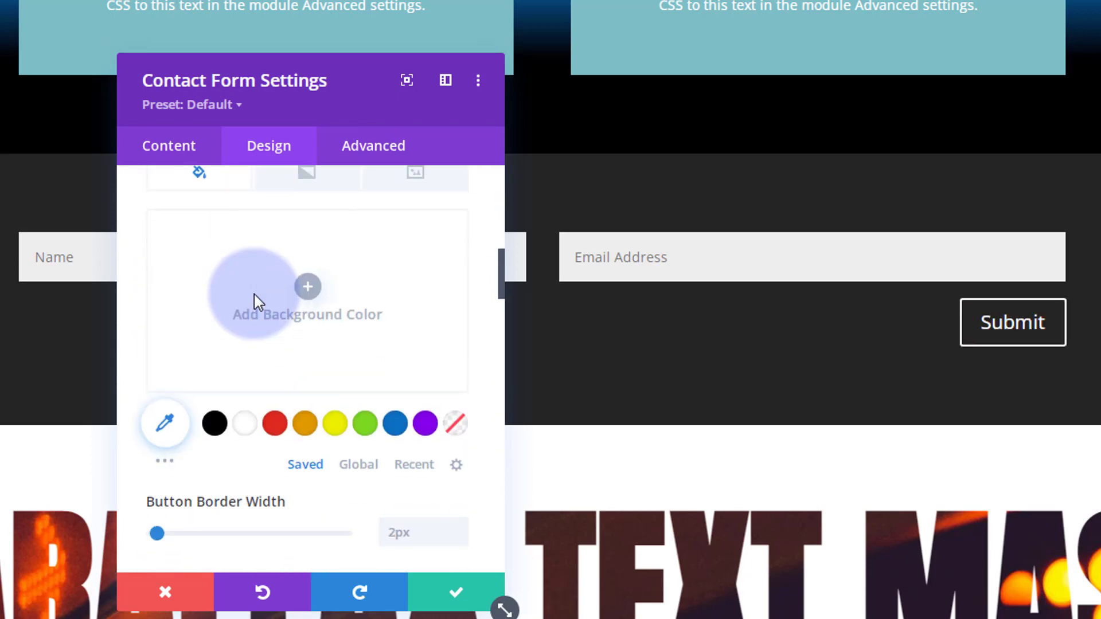
click(426, 427)
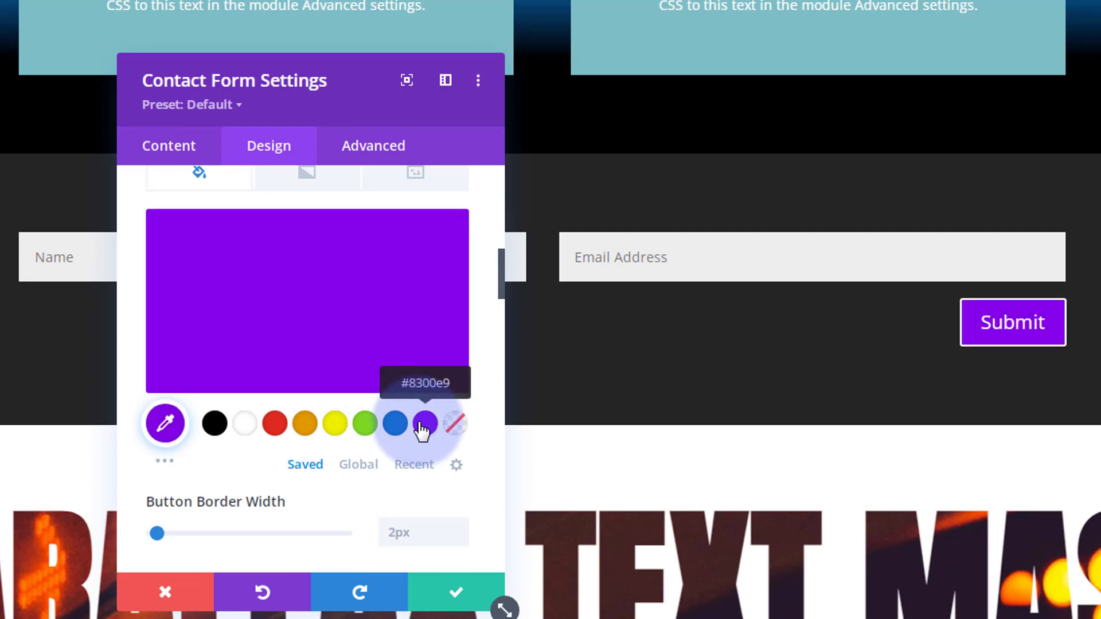
scroll(423, 430, down, 3)
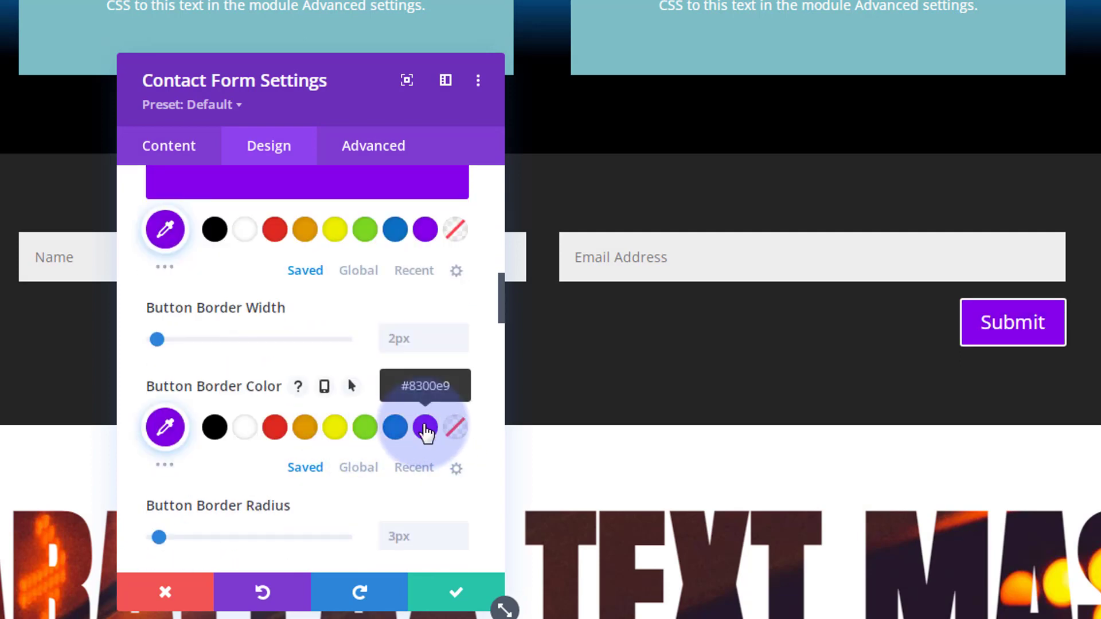
click(425, 428)
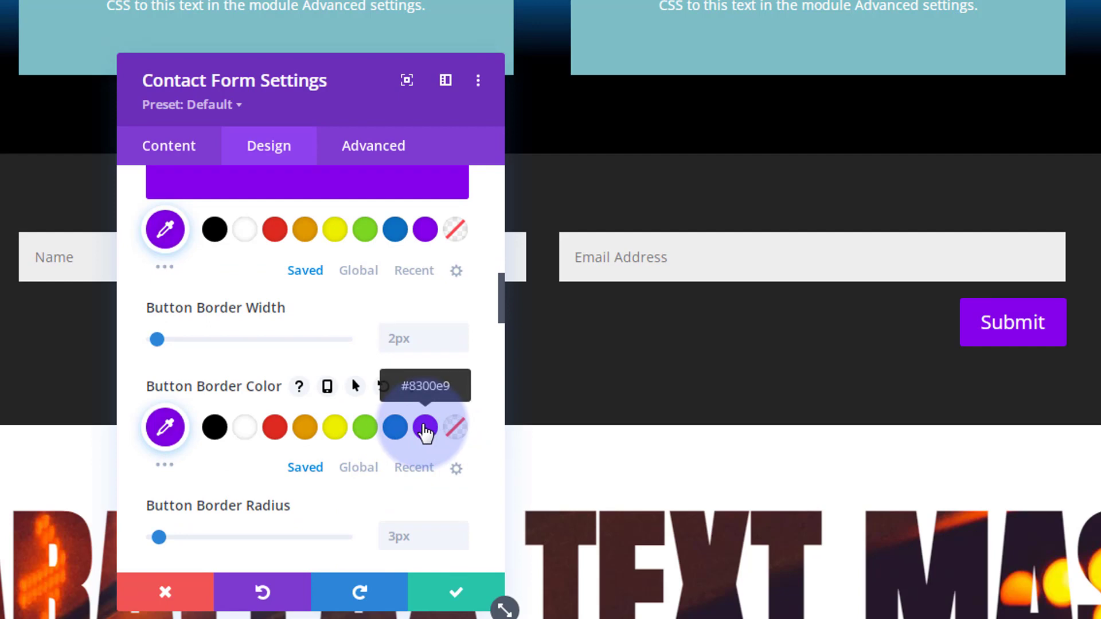
scroll(311, 436, down, 5)
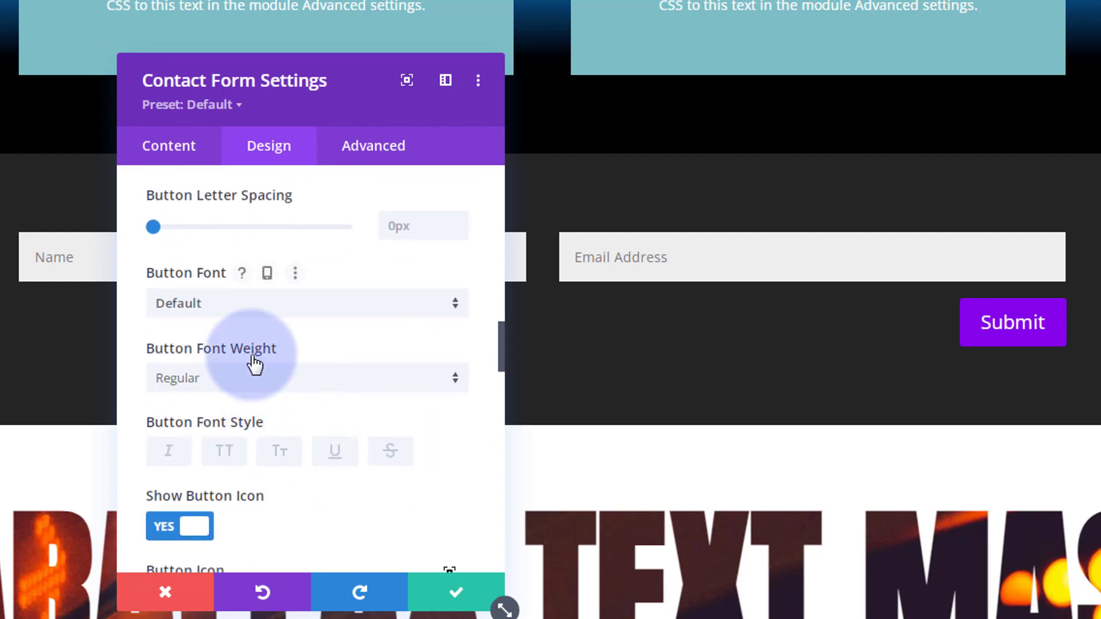
scroll(234, 422, down, 4)
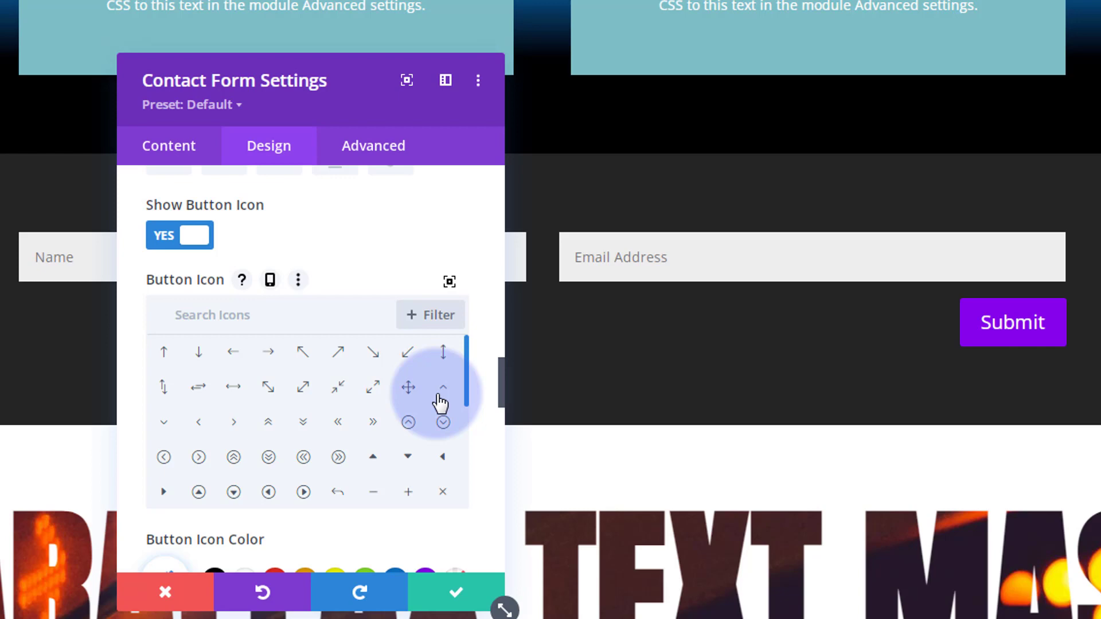
scroll(440, 403, down, 5)
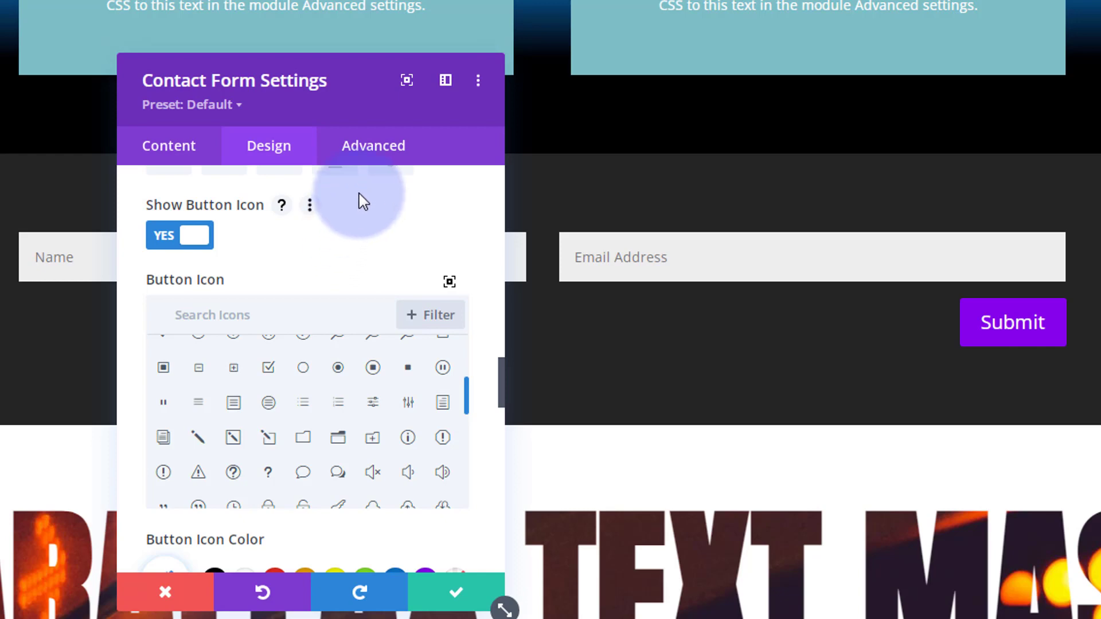
click(387, 153)
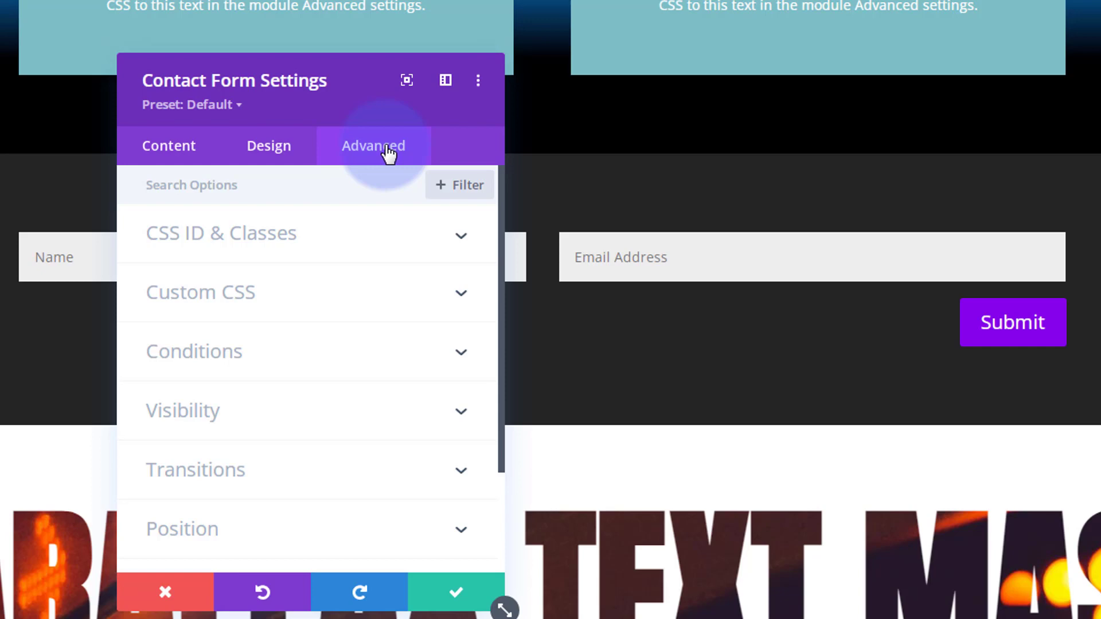
Assign the CSS class 'inlf' to the contact form and save its settings
click(368, 247)
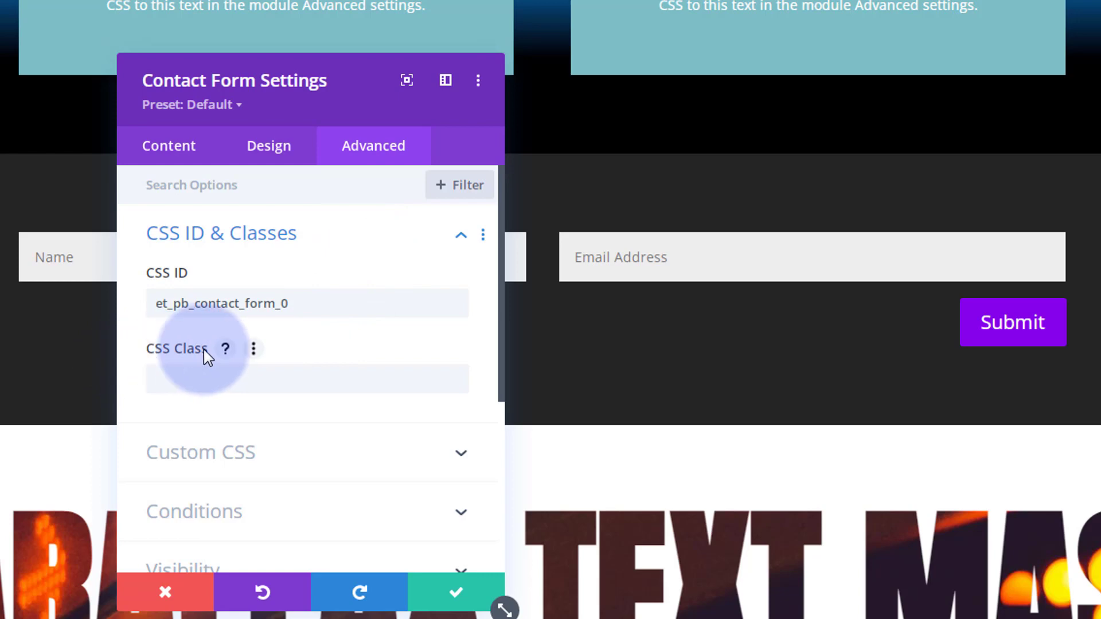
click(179, 377)
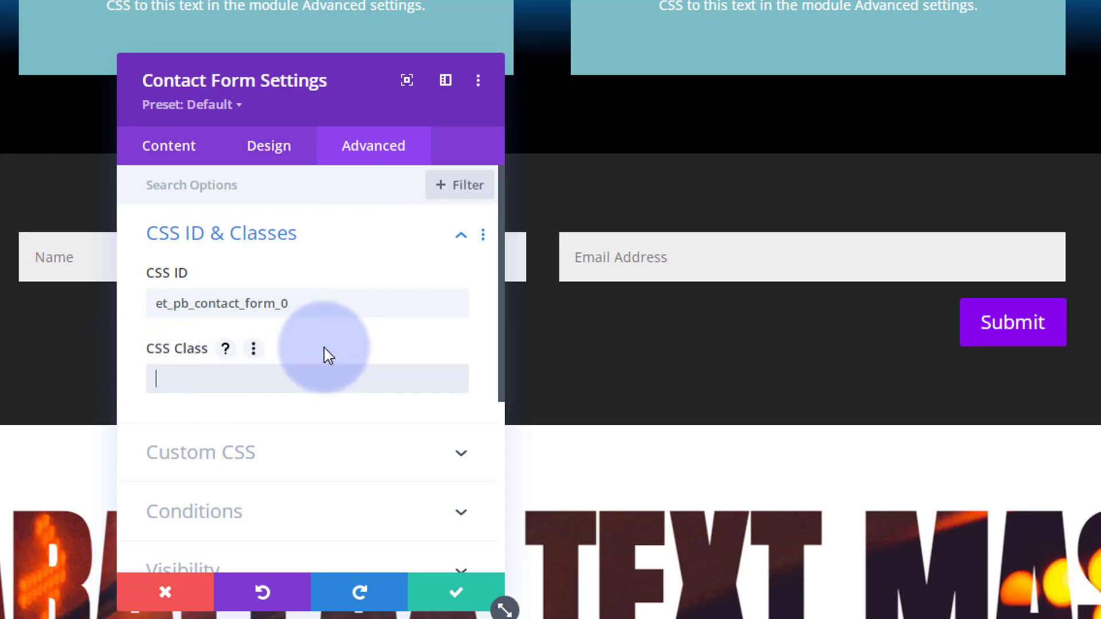
text(inlf)
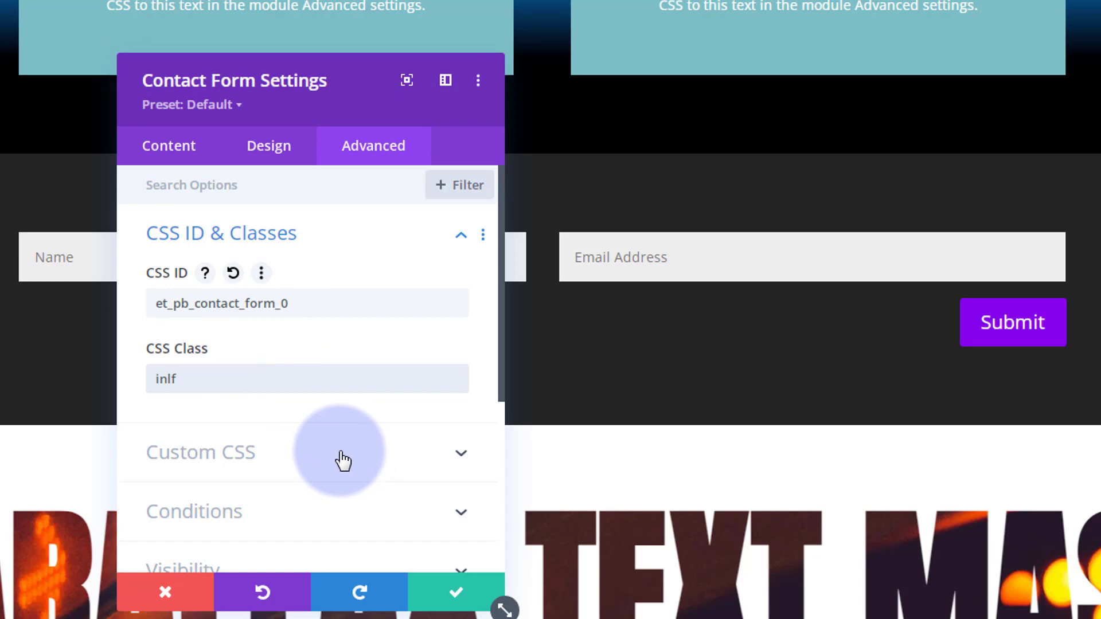
click(179, 378)
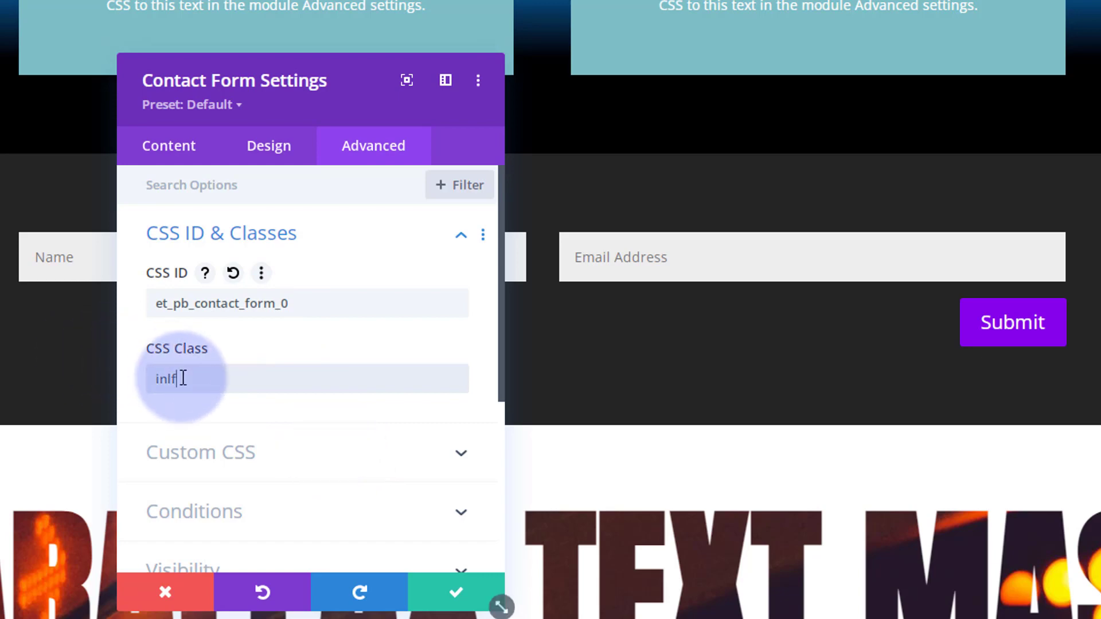
click(458, 599)
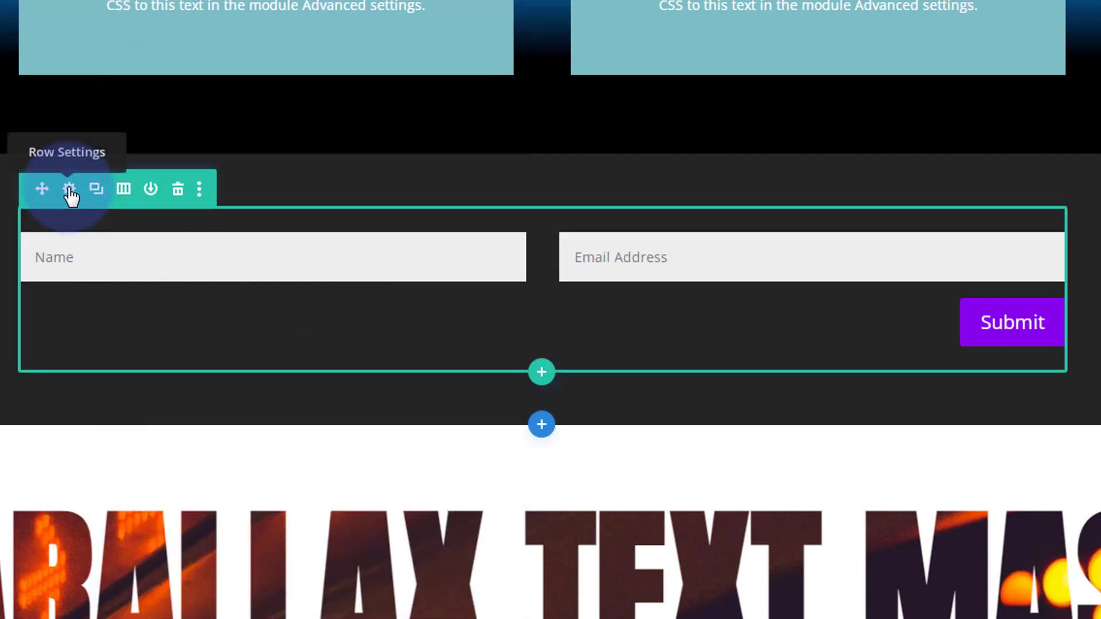
Add 'display:flex;' as the column's Main Element custom CSS and save column and row
click(69, 190)
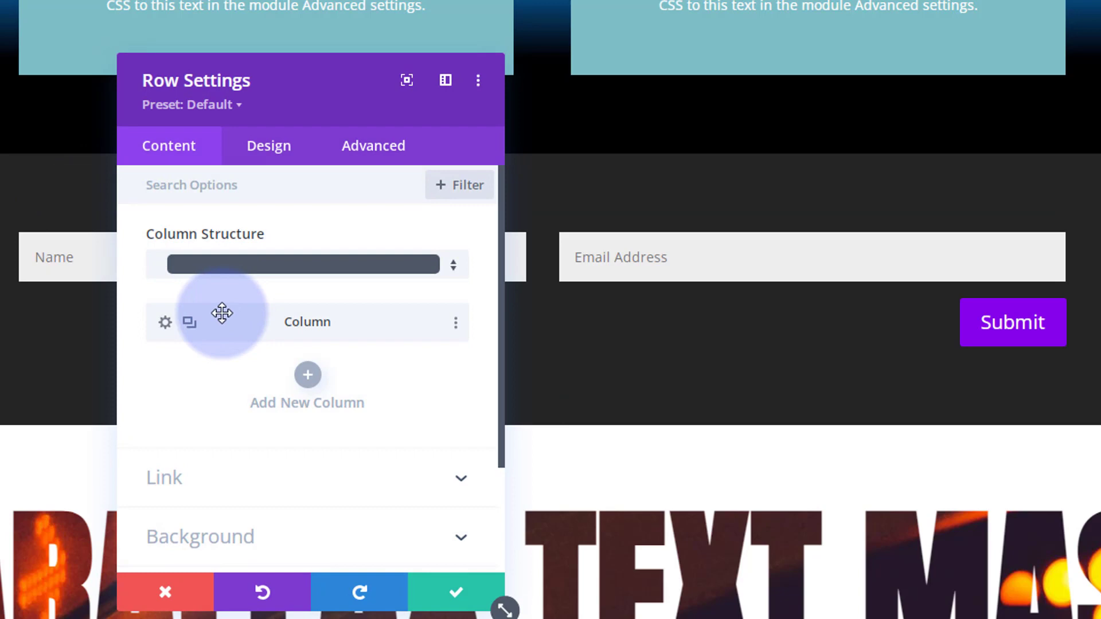
click(166, 322)
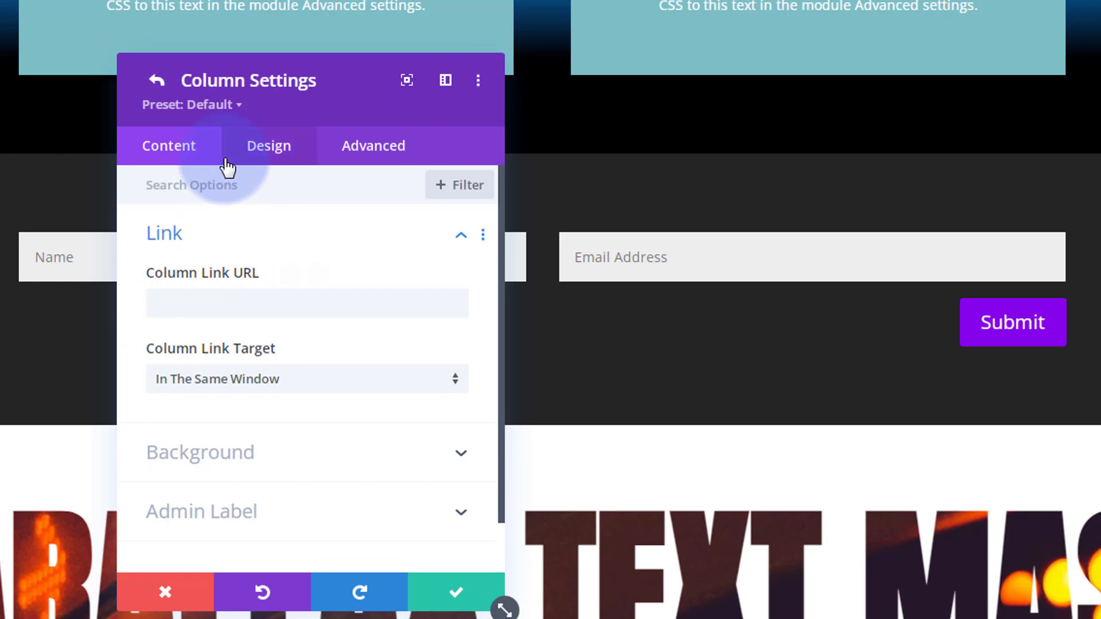
click(374, 147)
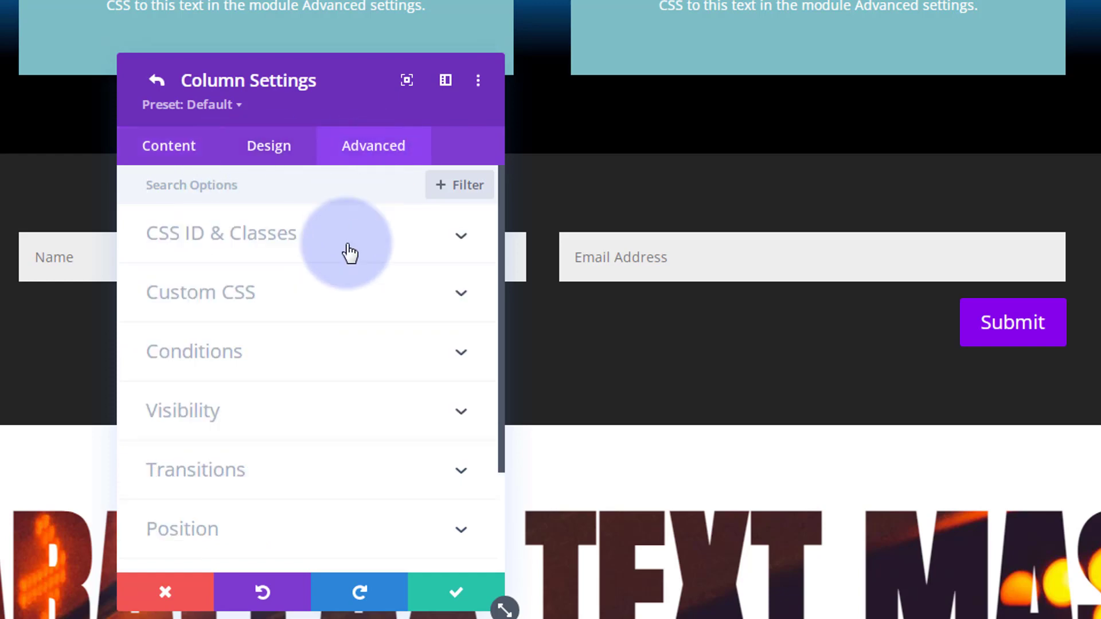
click(335, 295)
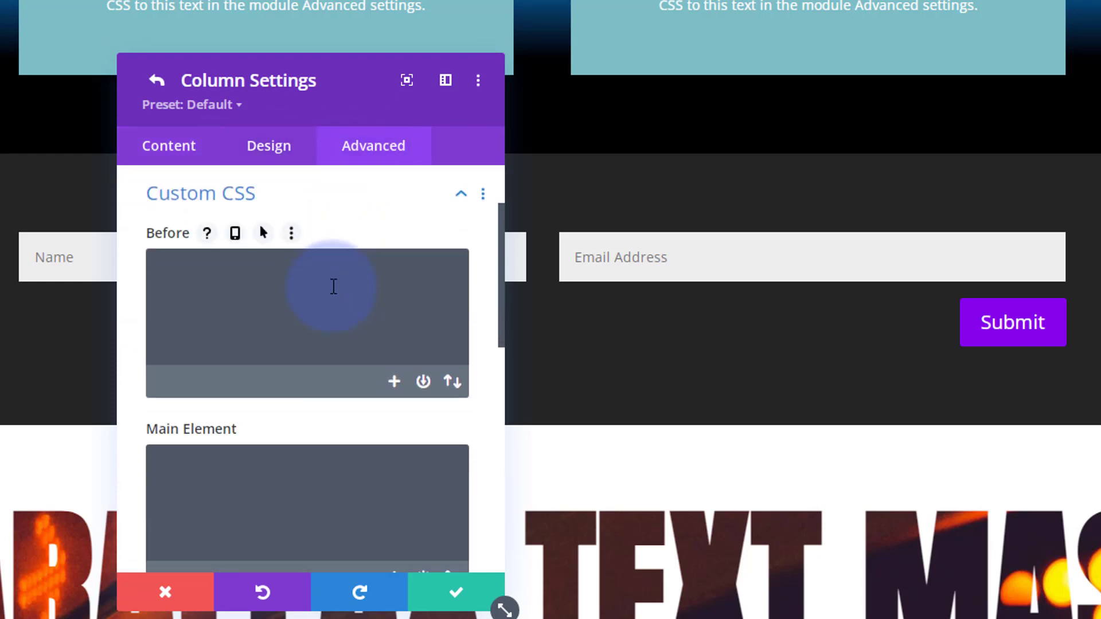
scroll(333, 286, down, 3)
click(181, 283)
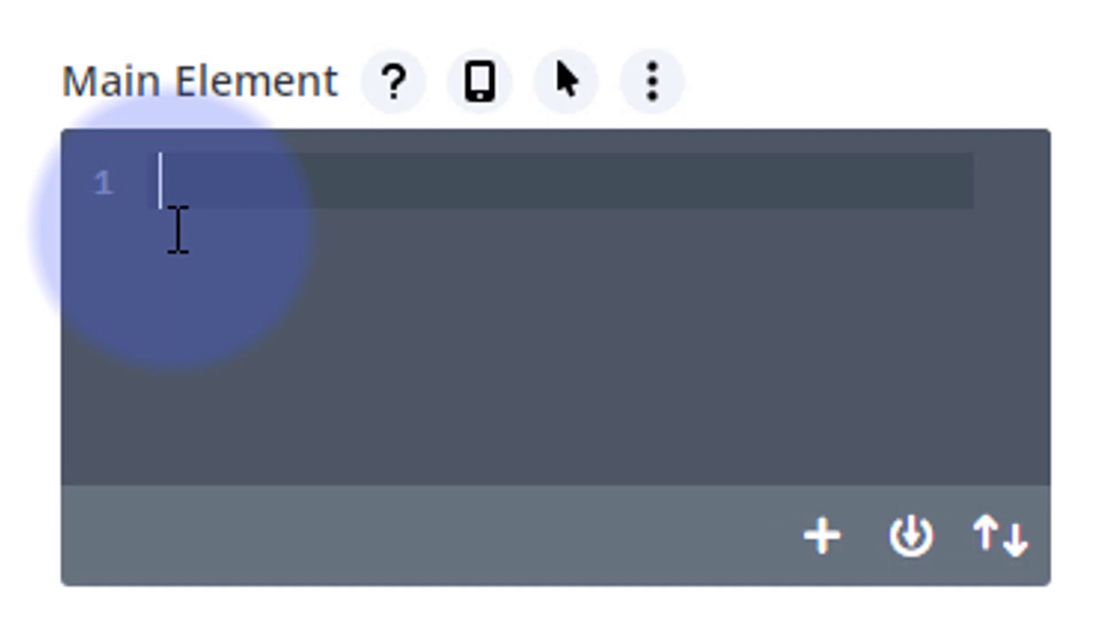
text(display)
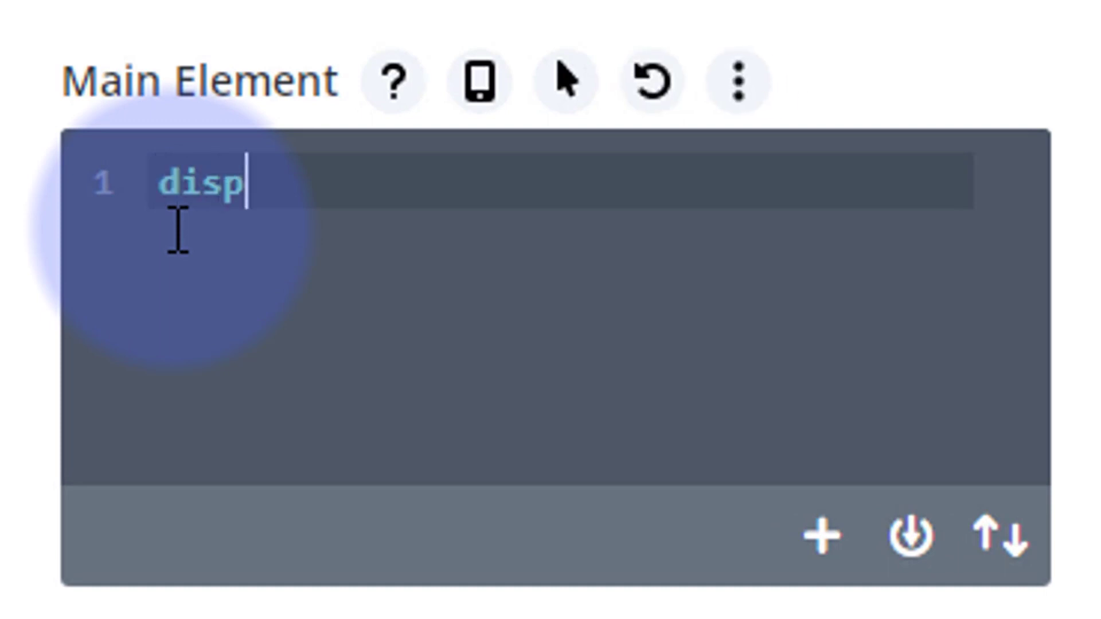
text(:fle)
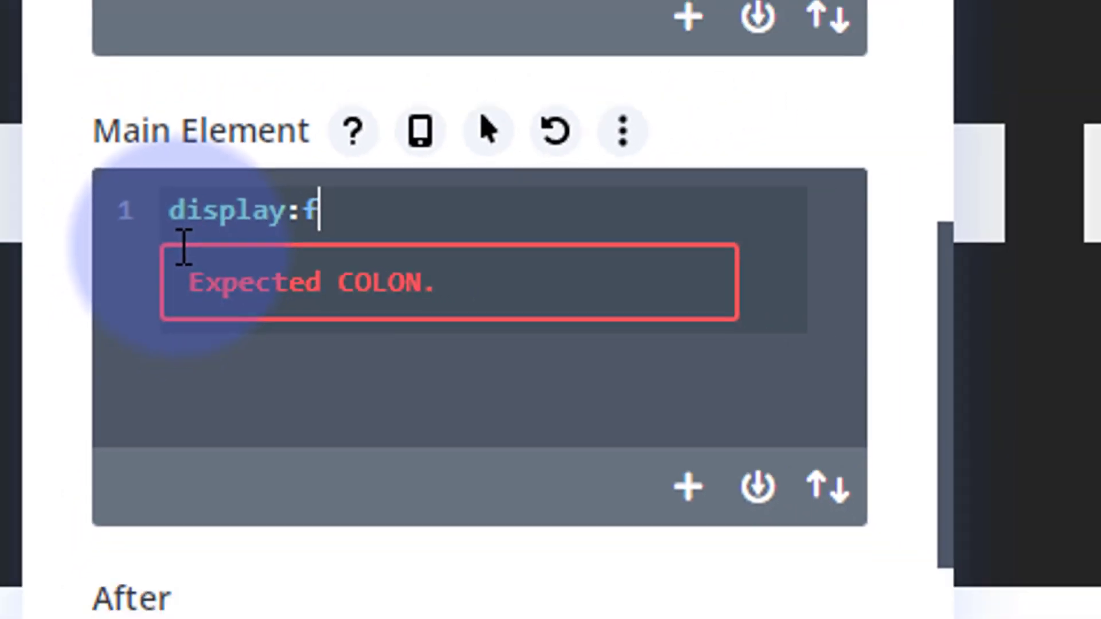
text(x)
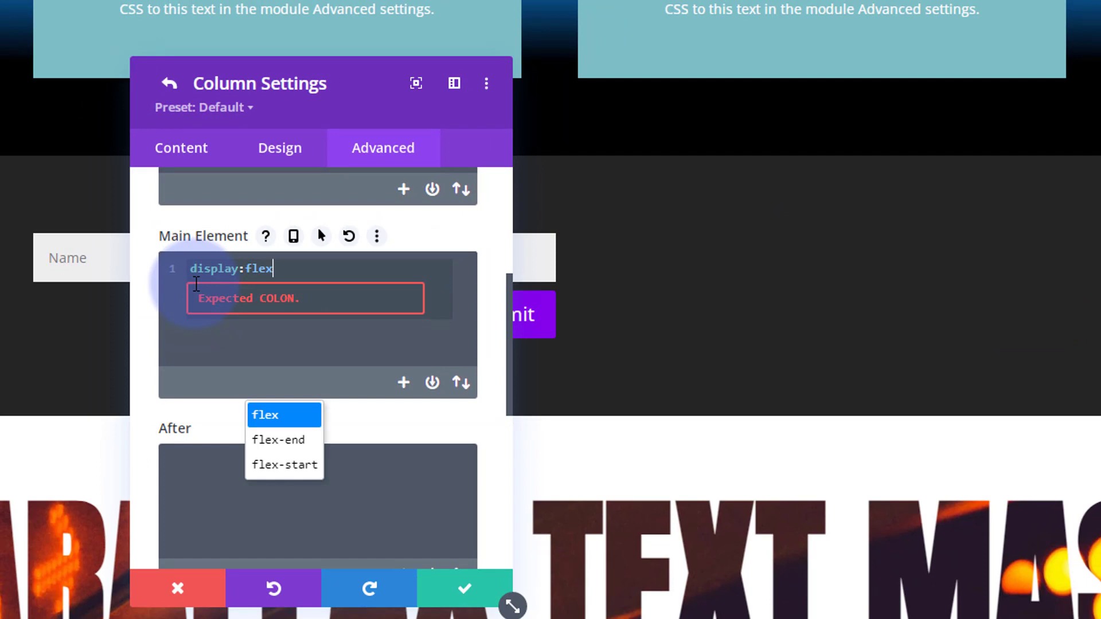
drag(361, 98, 1073, 54)
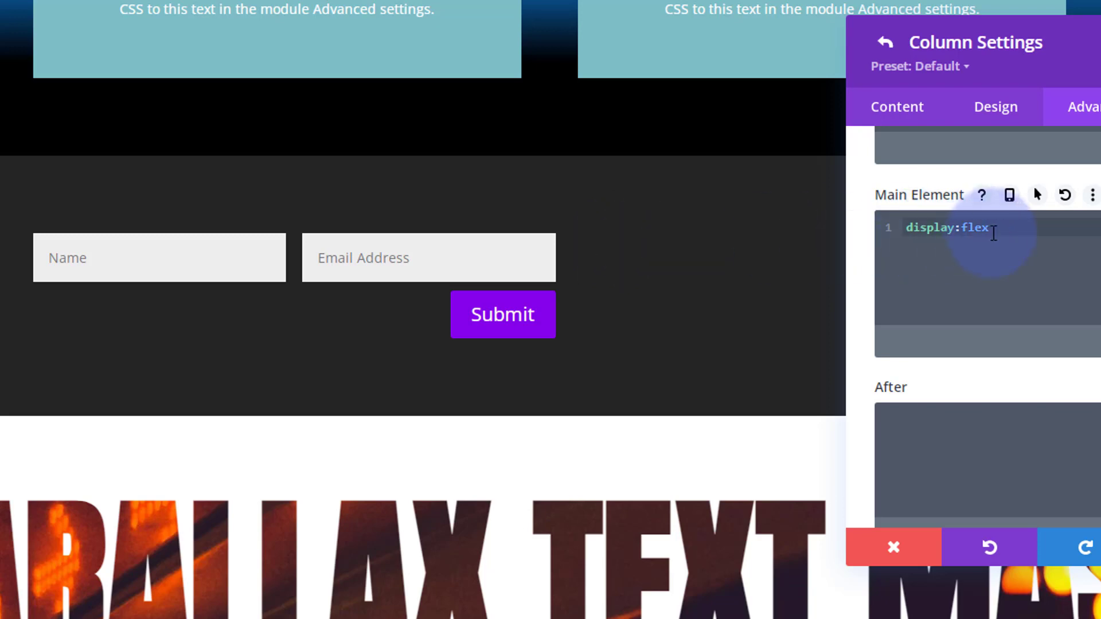
click(998, 235)
text(;)
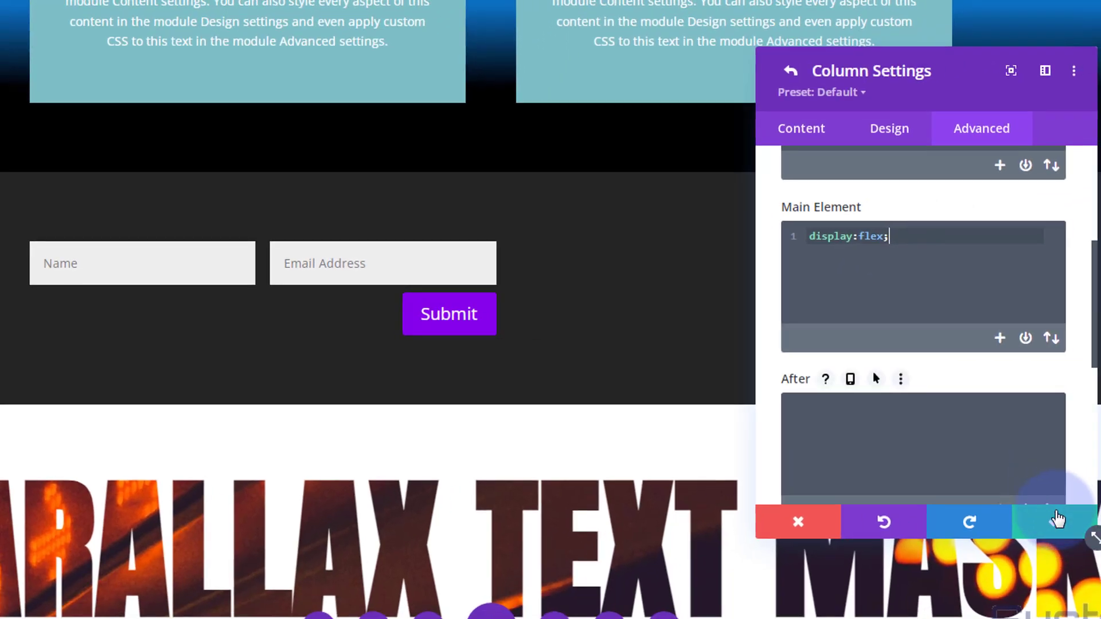
click(1056, 520)
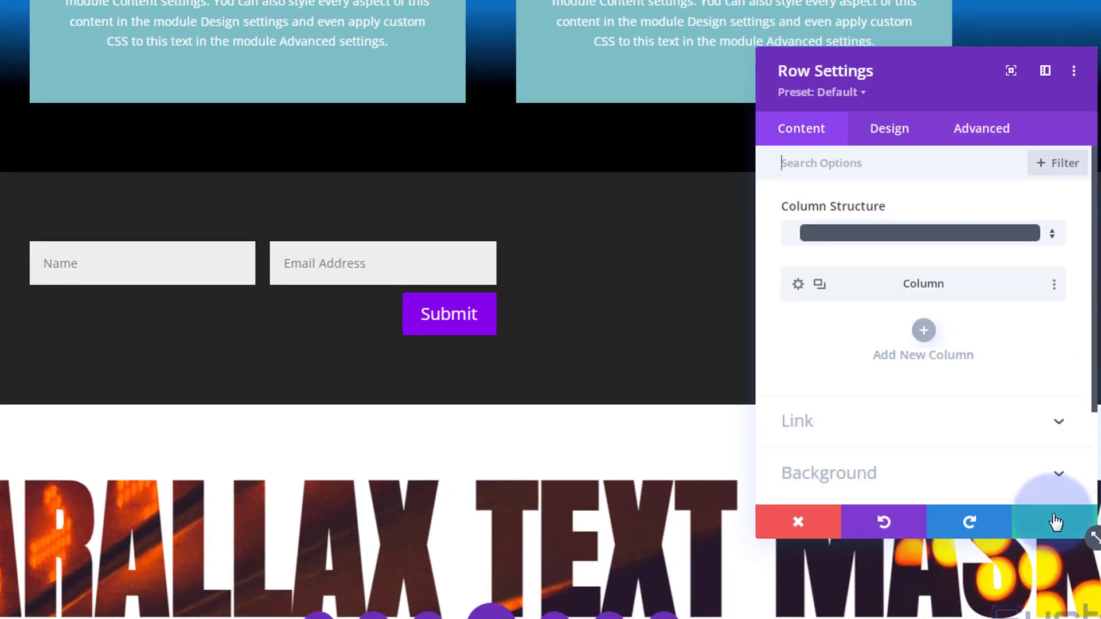
click(1055, 522)
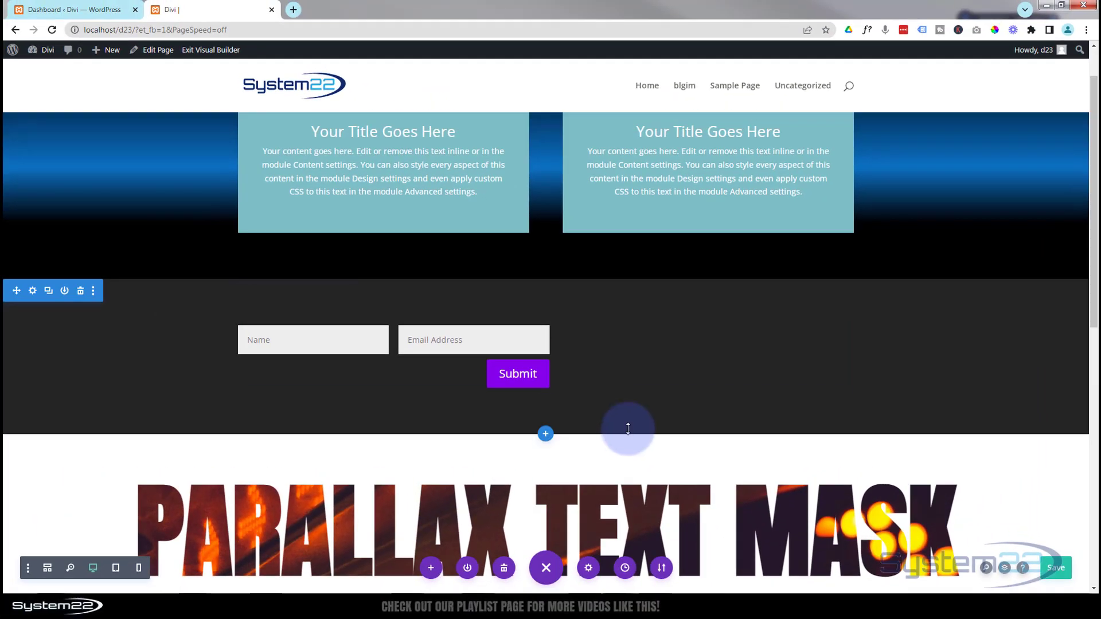
Exit the Visual Builder to view the live page
scroll(726, 394, down, 1)
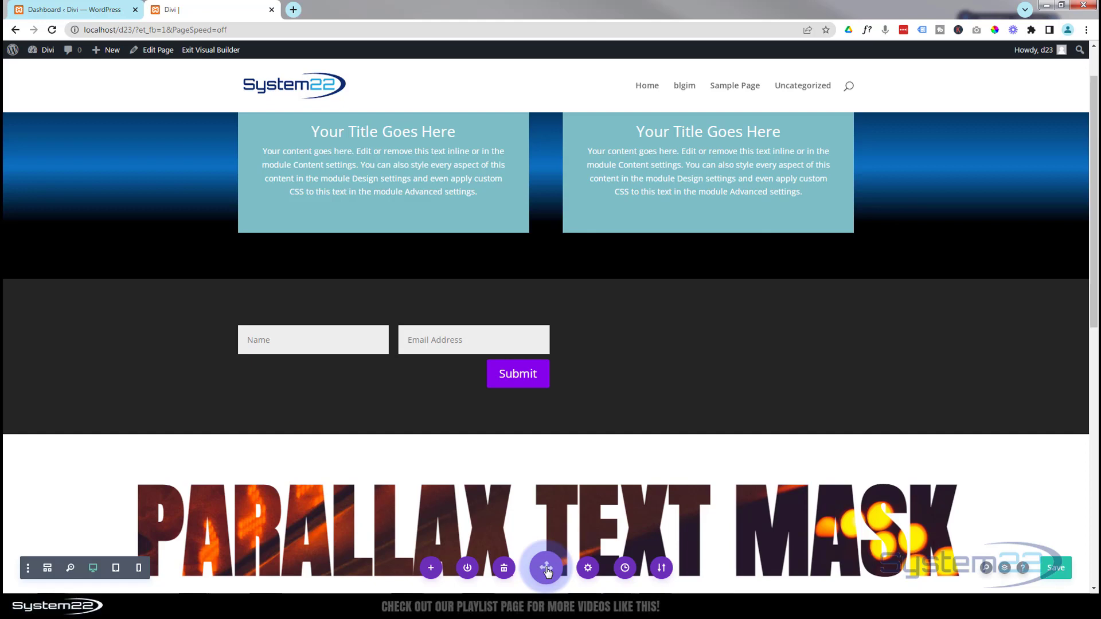
click(546, 569)
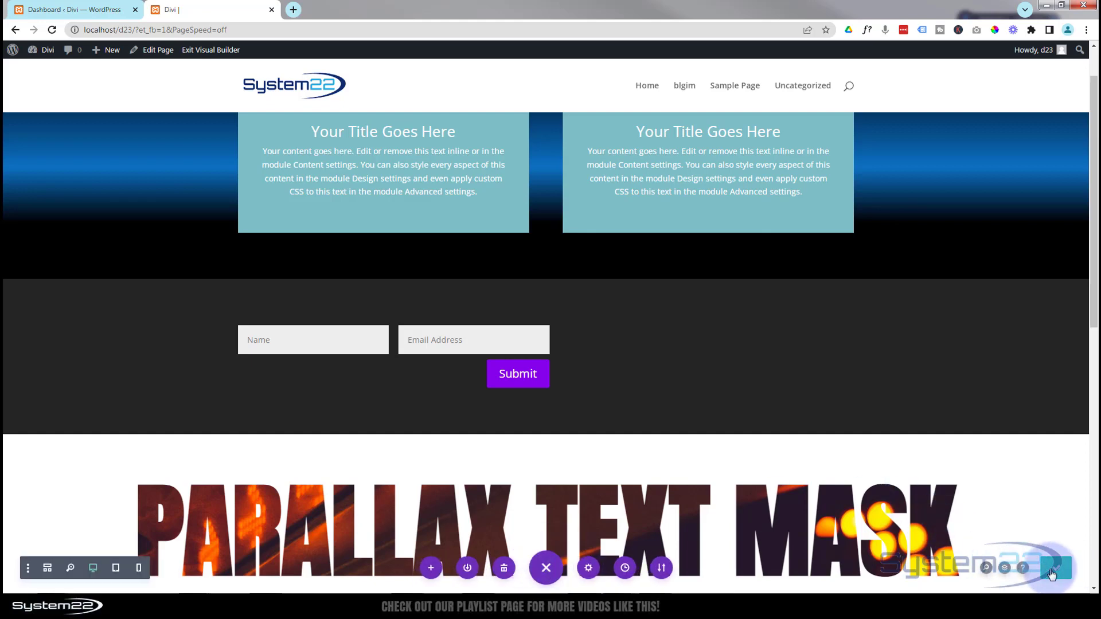
click(213, 57)
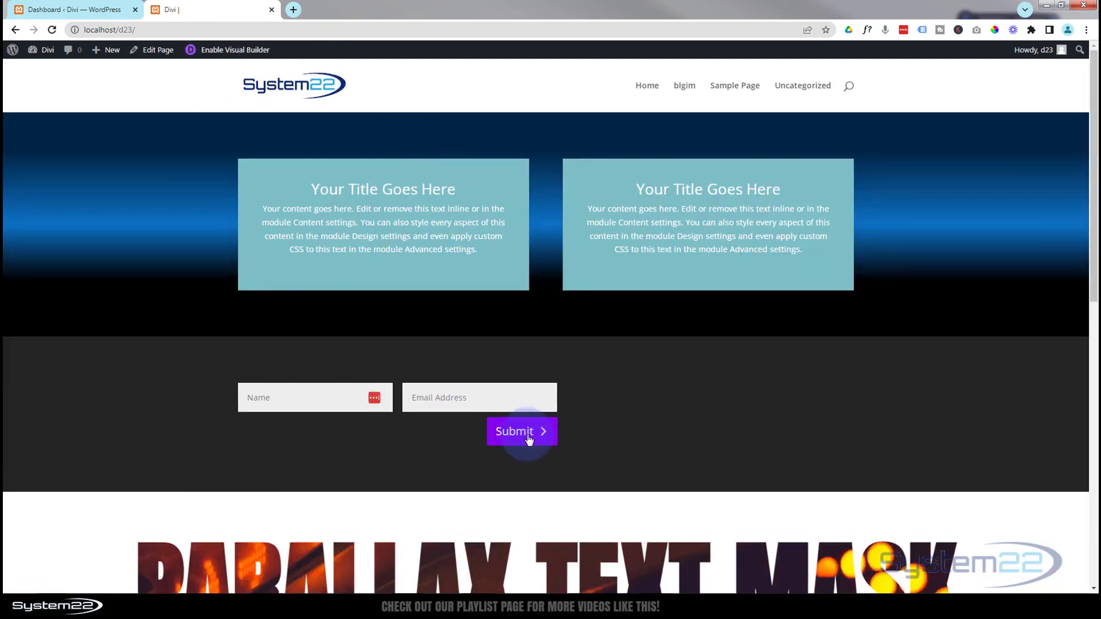
Inspect the live page's Submit button in the browser developer tools
right_click(523, 439)
key(Escape)
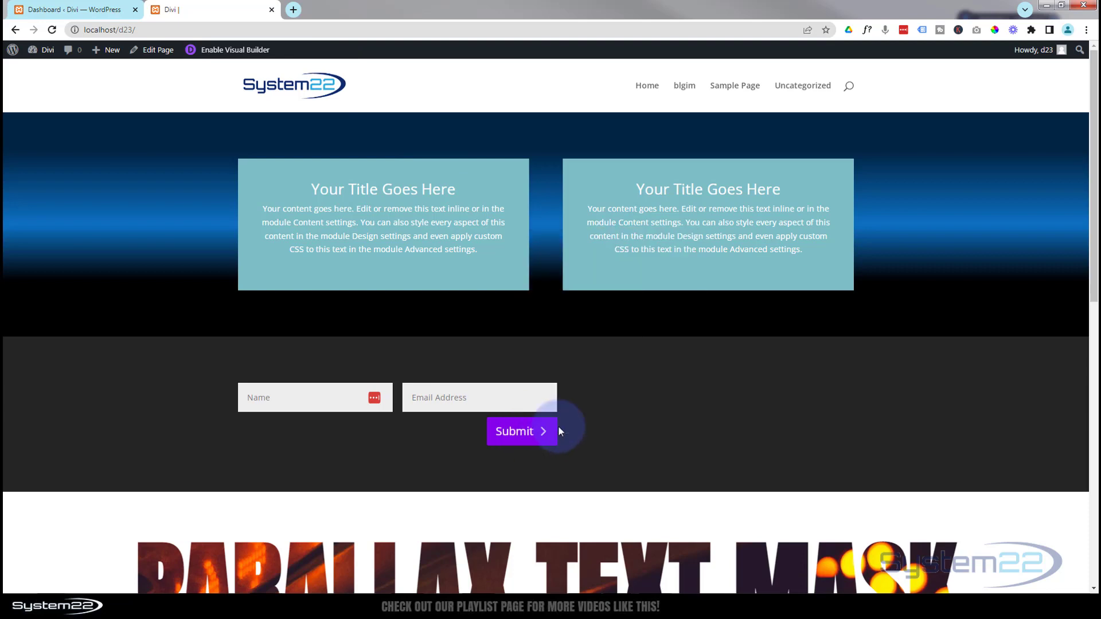
key(ctrl+shift+i)
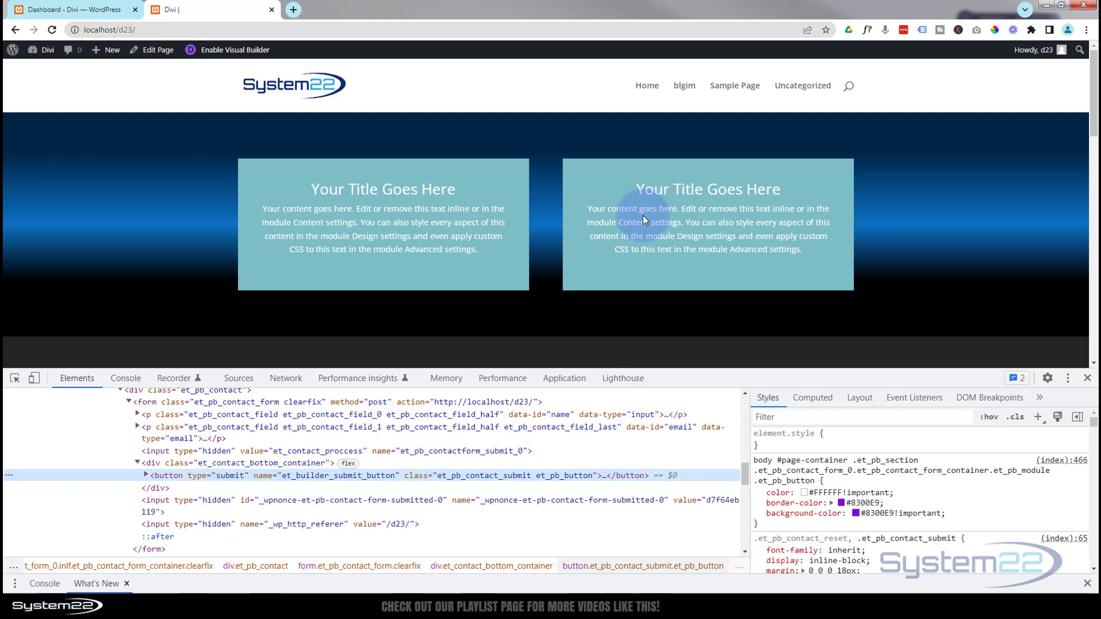
Change div.et_contact_bottom_container's float from right to none, then close DevTools
scroll(641, 218, down, 1)
scroll(638, 222, down, 2)
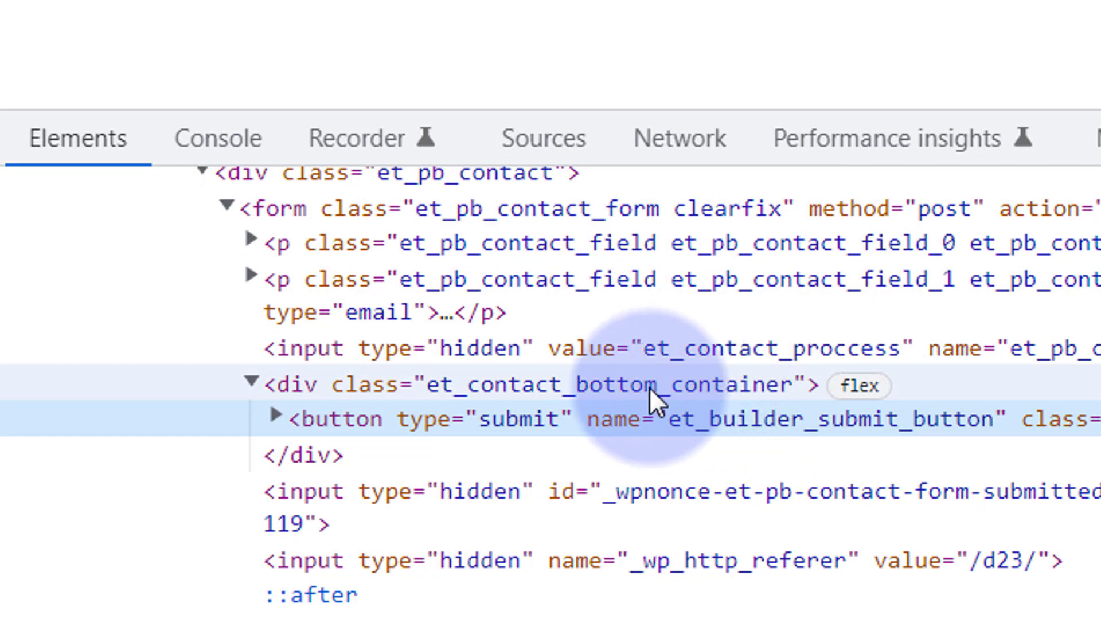
click(463, 387)
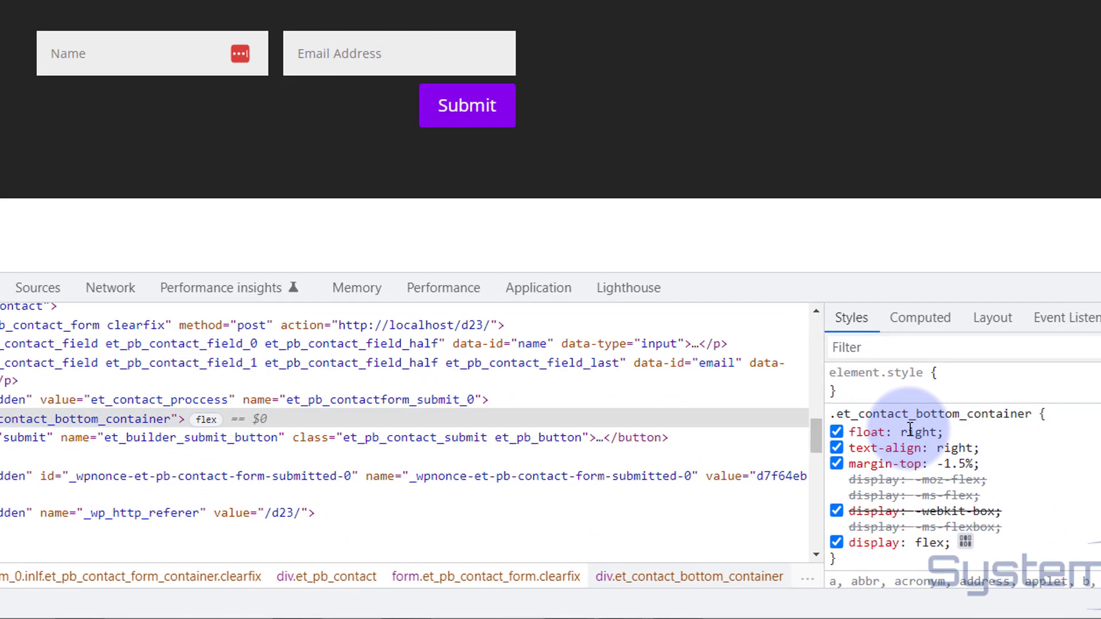
click(824, 464)
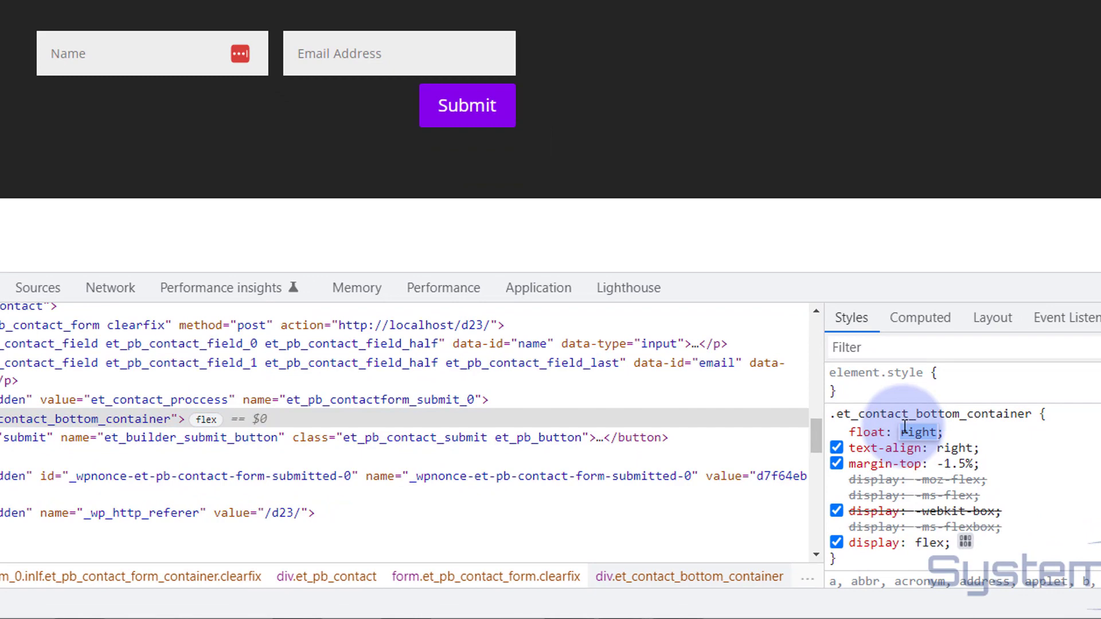
text(none)
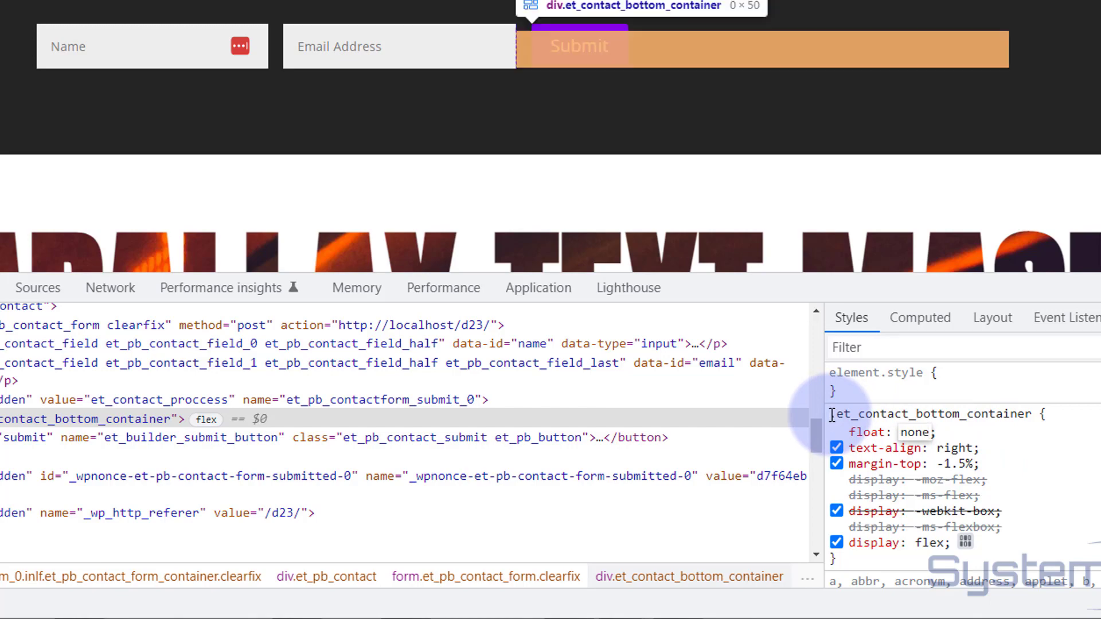
drag(833, 414, 1032, 415)
key(ctrl+c)
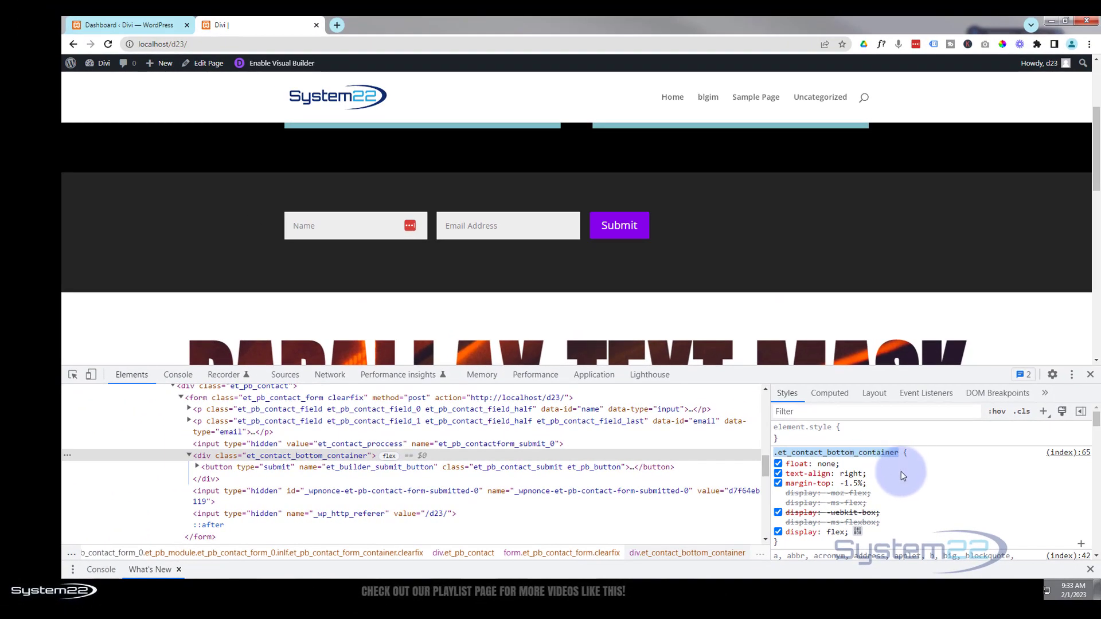
click(901, 474)
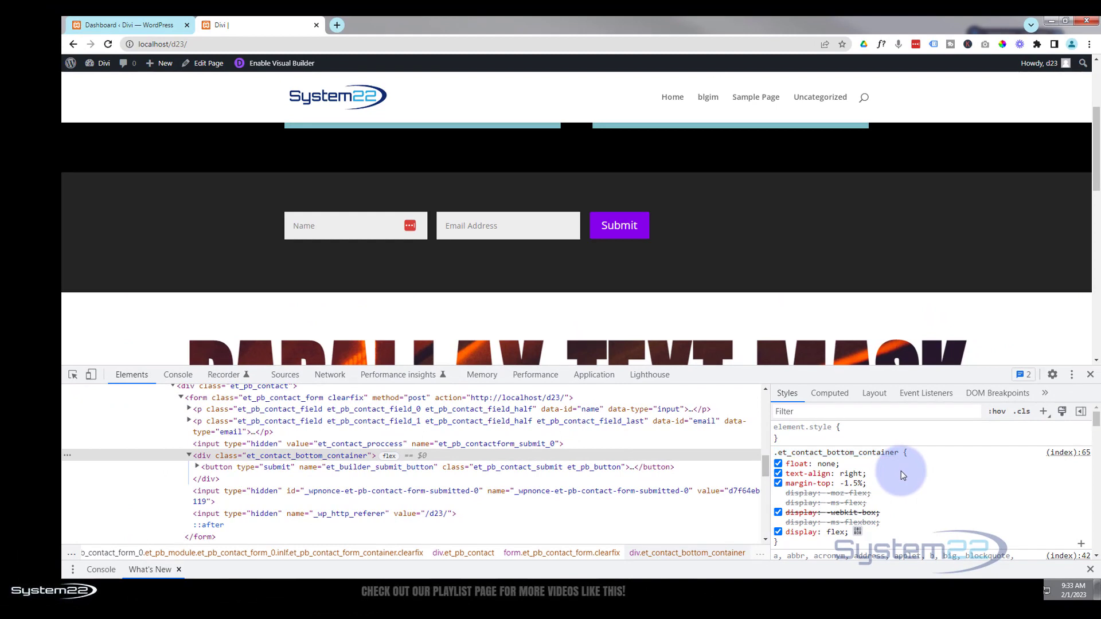
click(1089, 375)
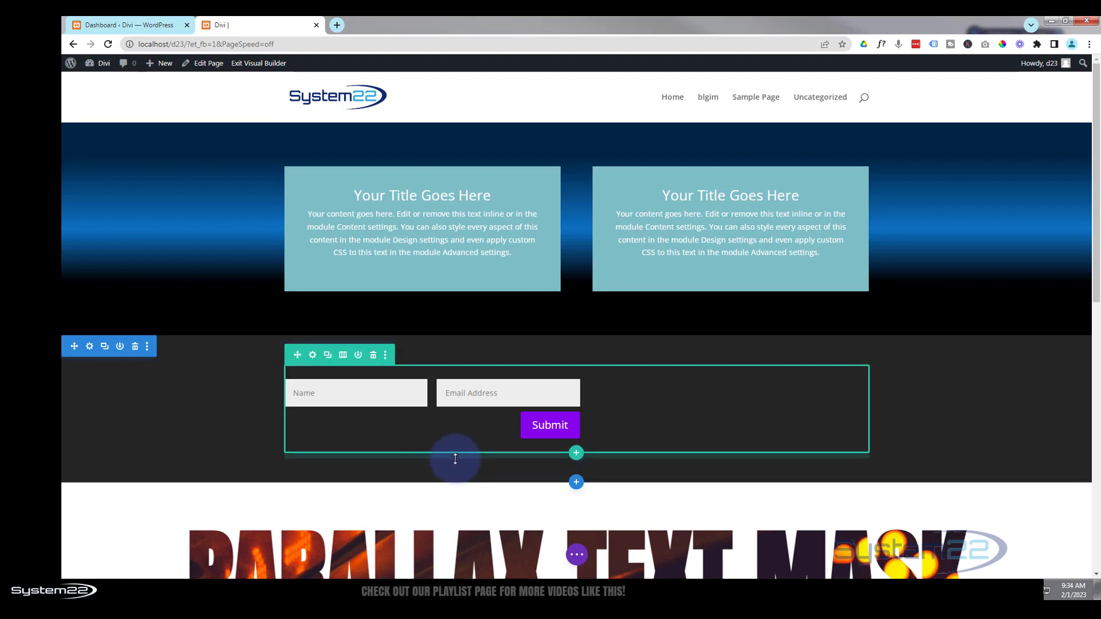
Add a one-column row below the contact form and insert a Code module into it
click(576, 454)
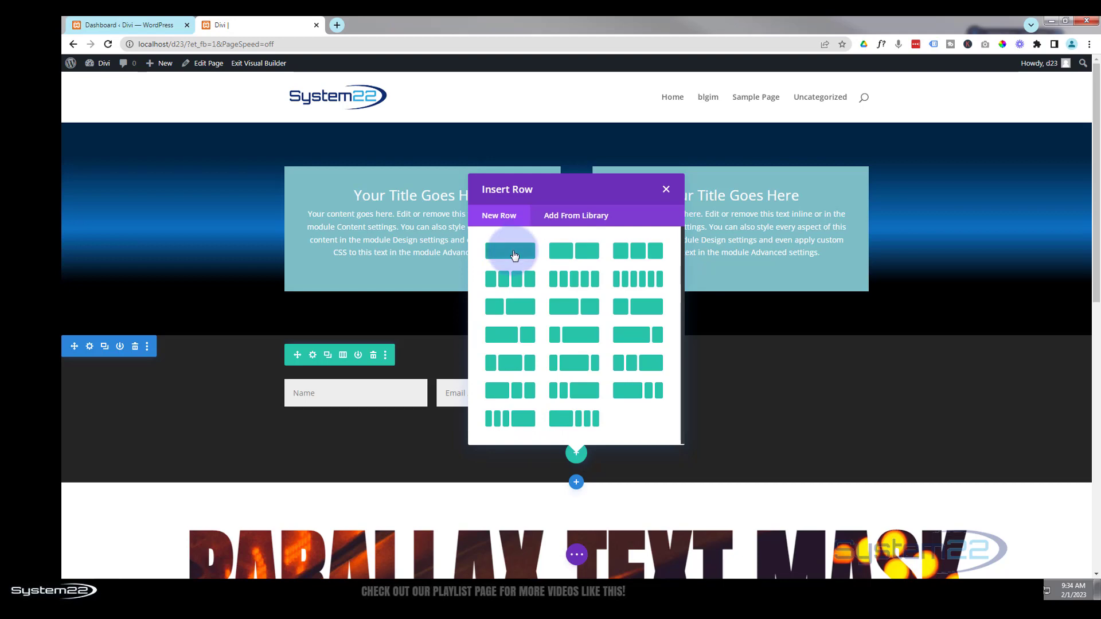
click(513, 255)
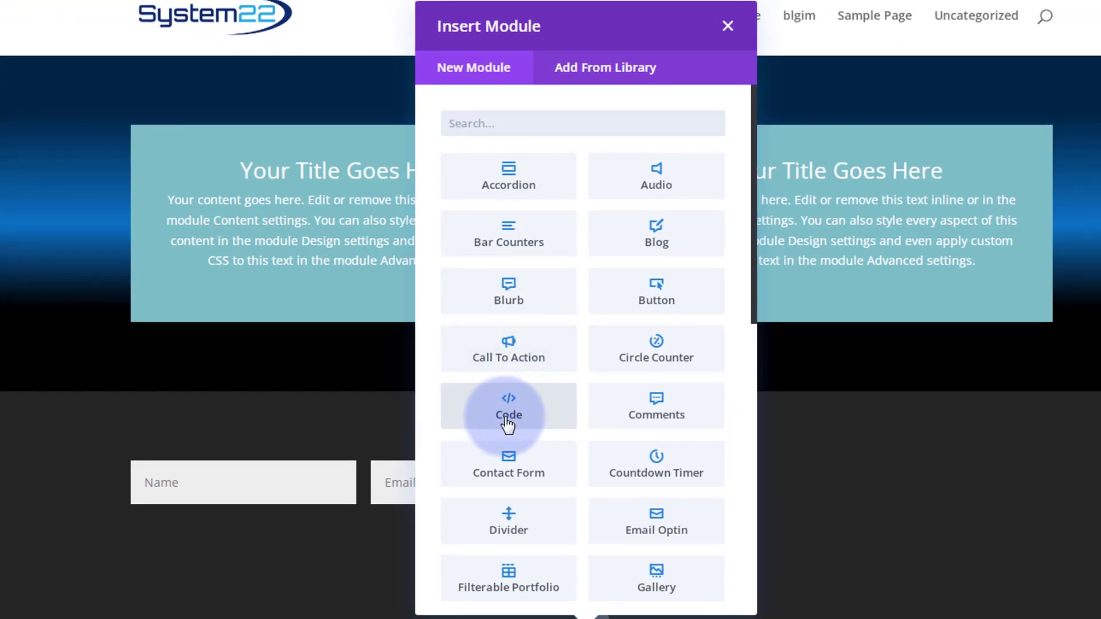
click(504, 423)
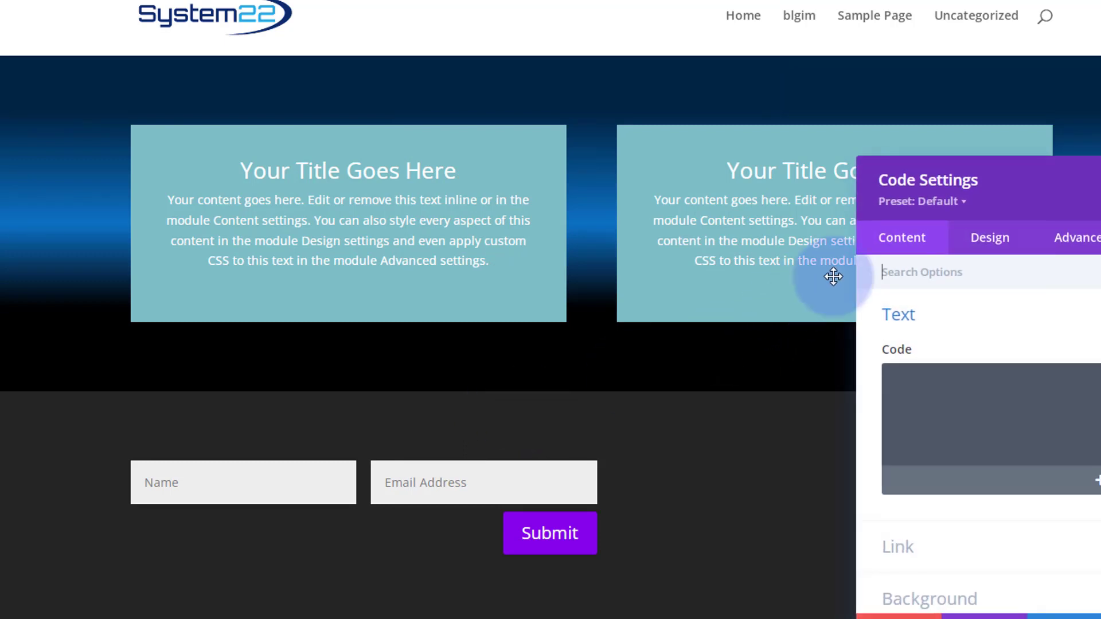
Start a <style> block in the Code module's empty code field
drag(1026, 196, 937, 259)
click(916, 462)
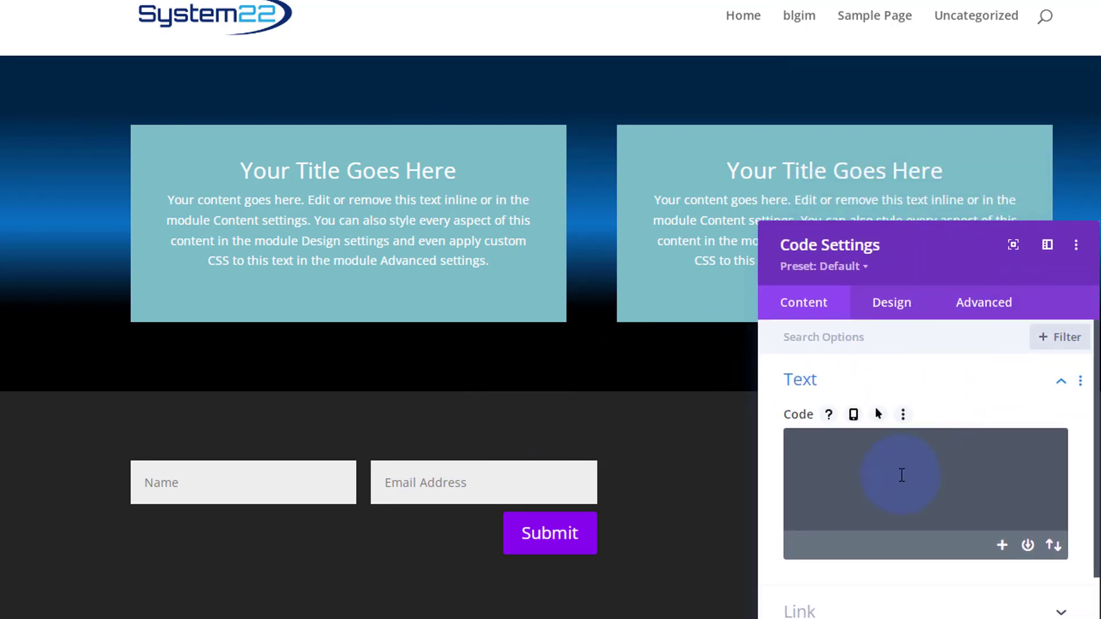
click(799, 445)
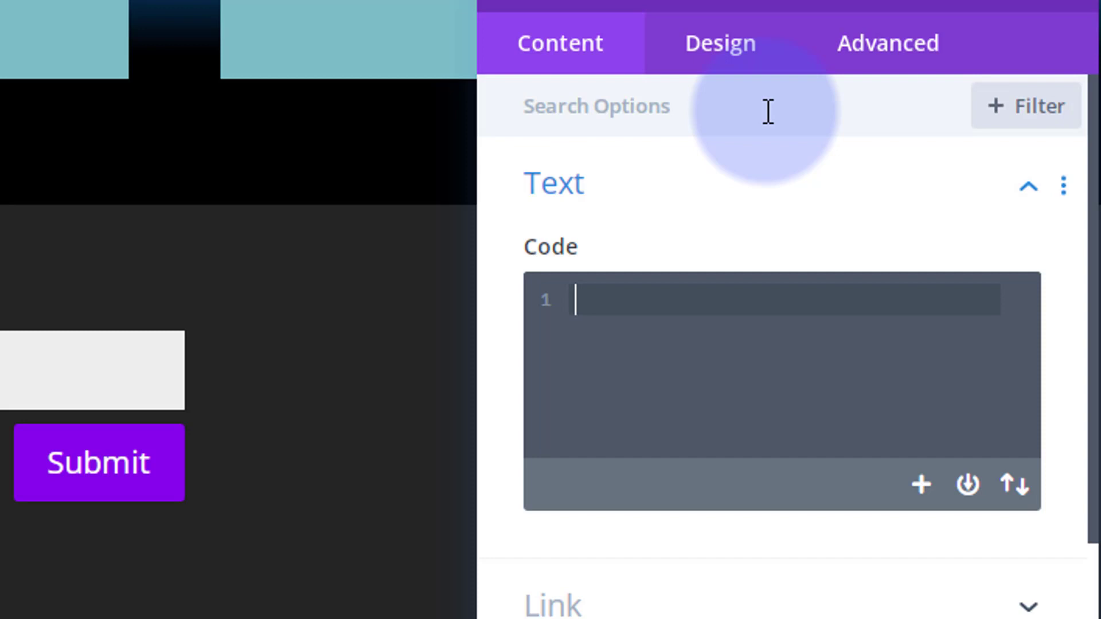
text(<style)
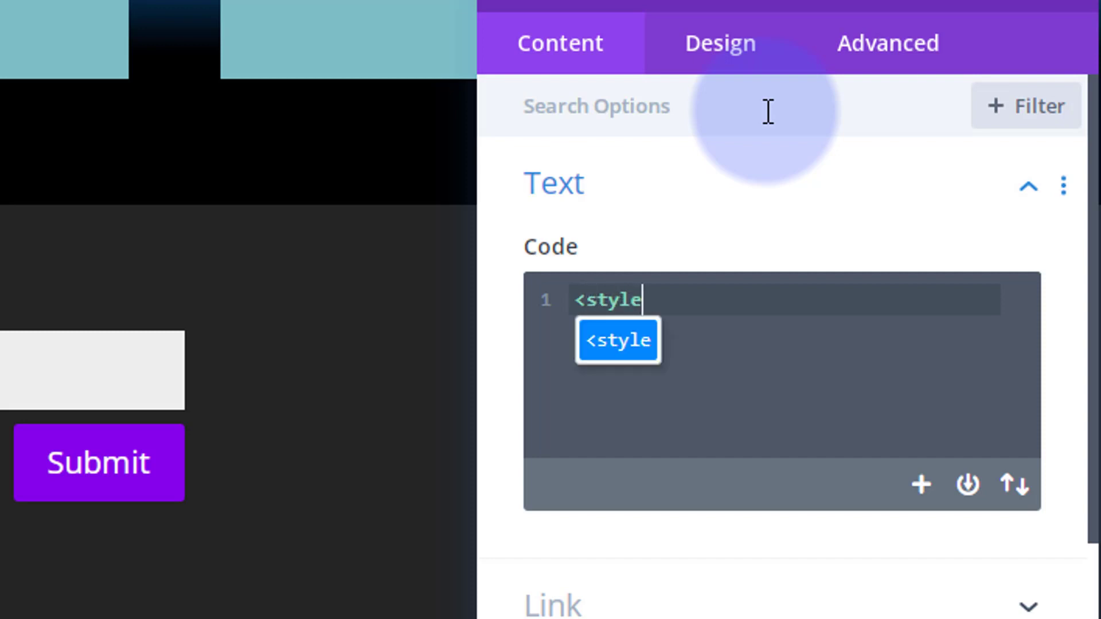
text(></style>)
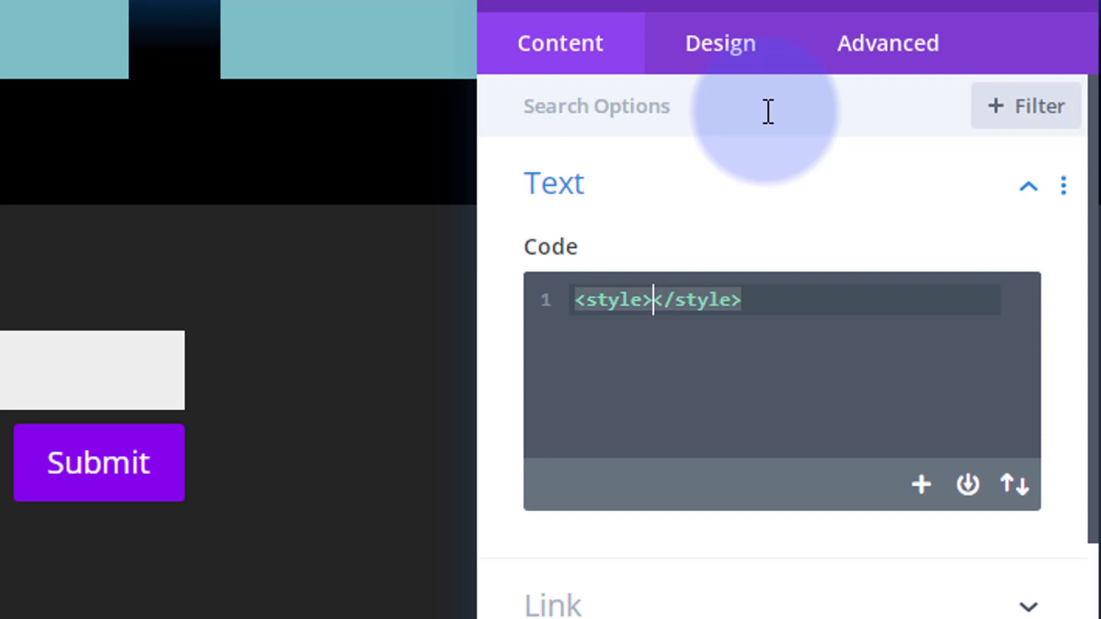
key(Return)
key(Return)
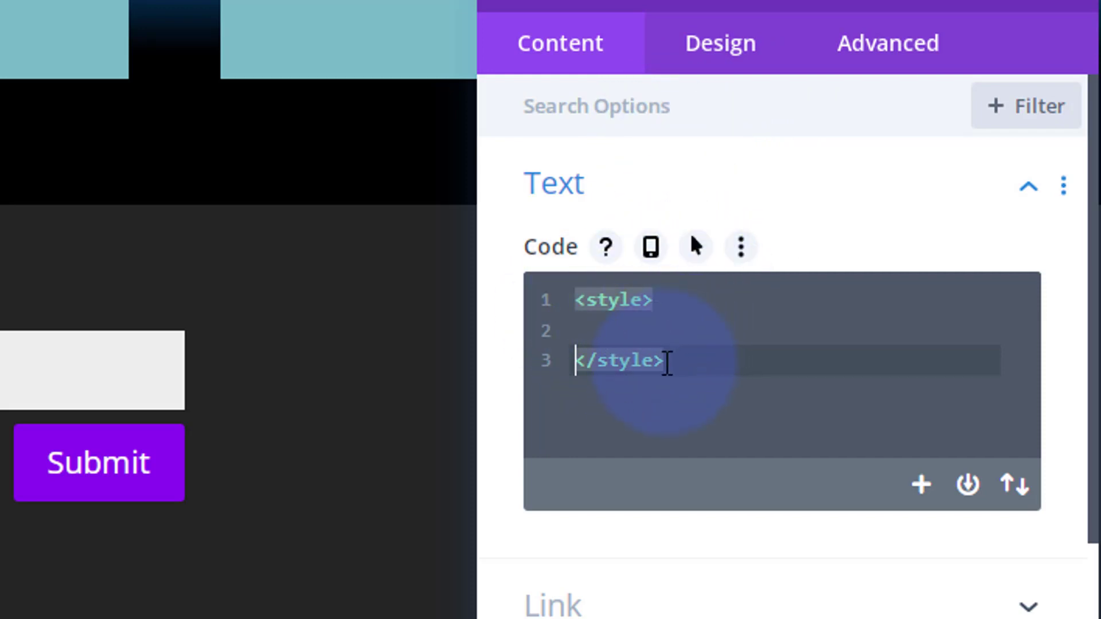
Add the rule .inlf .et_contact_bottom_container { float:none; } inside the style block
click(680, 302)
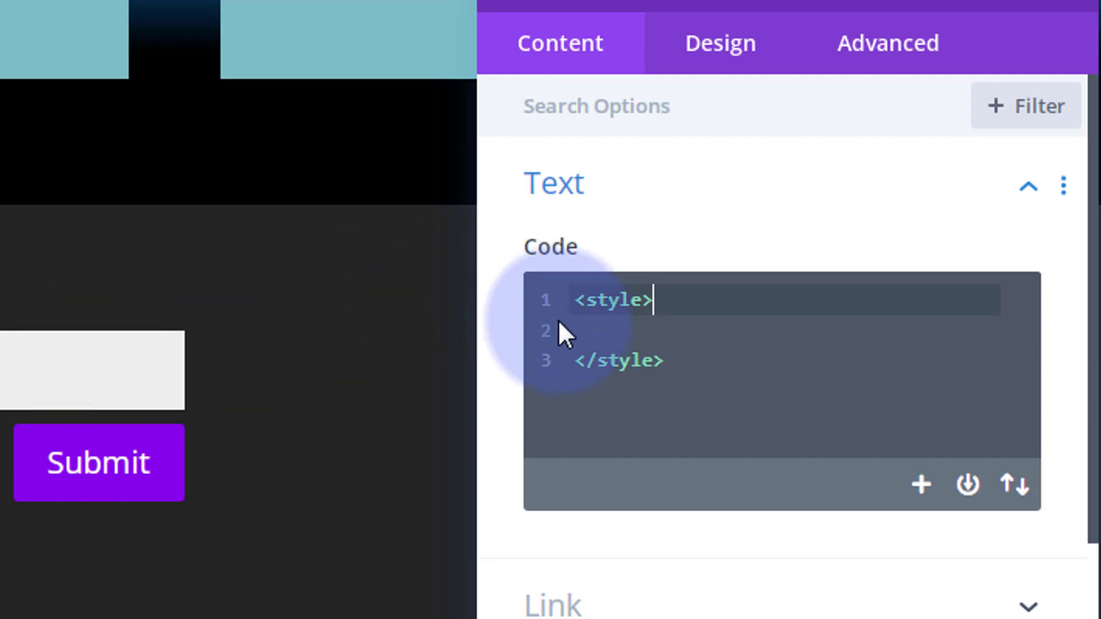
click(611, 324)
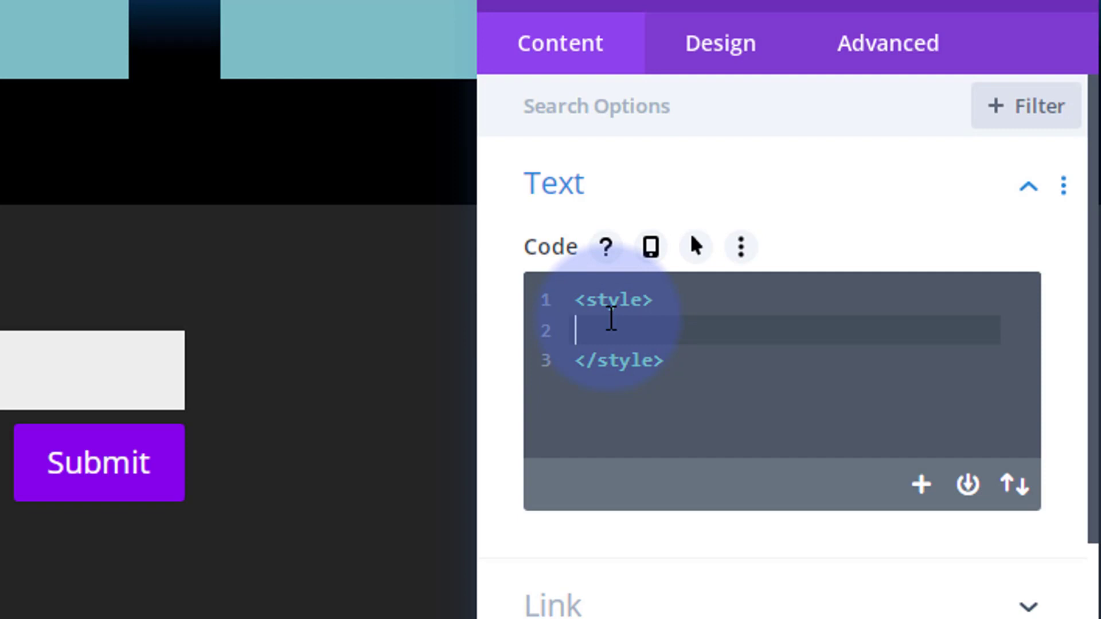
text(.ini)
text(f)
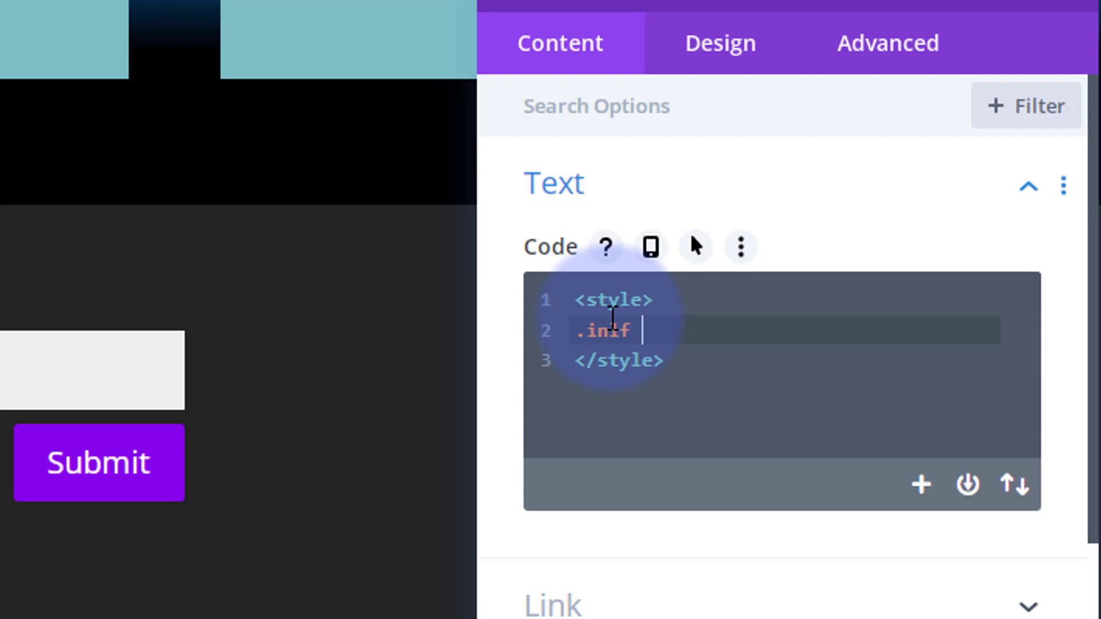
key(ctrl+v)
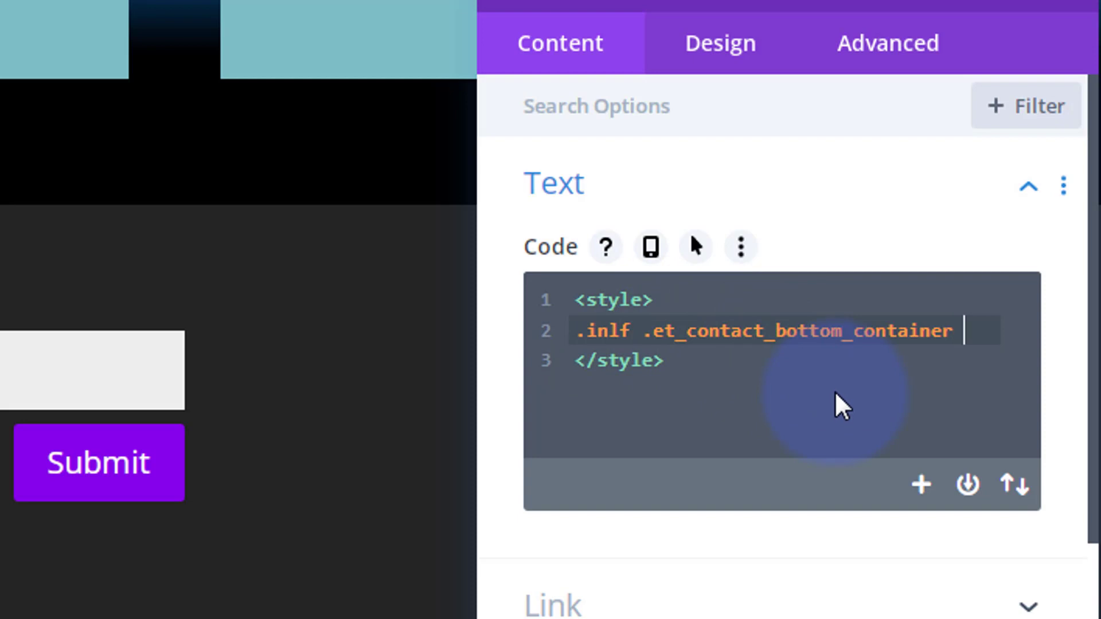
text({)
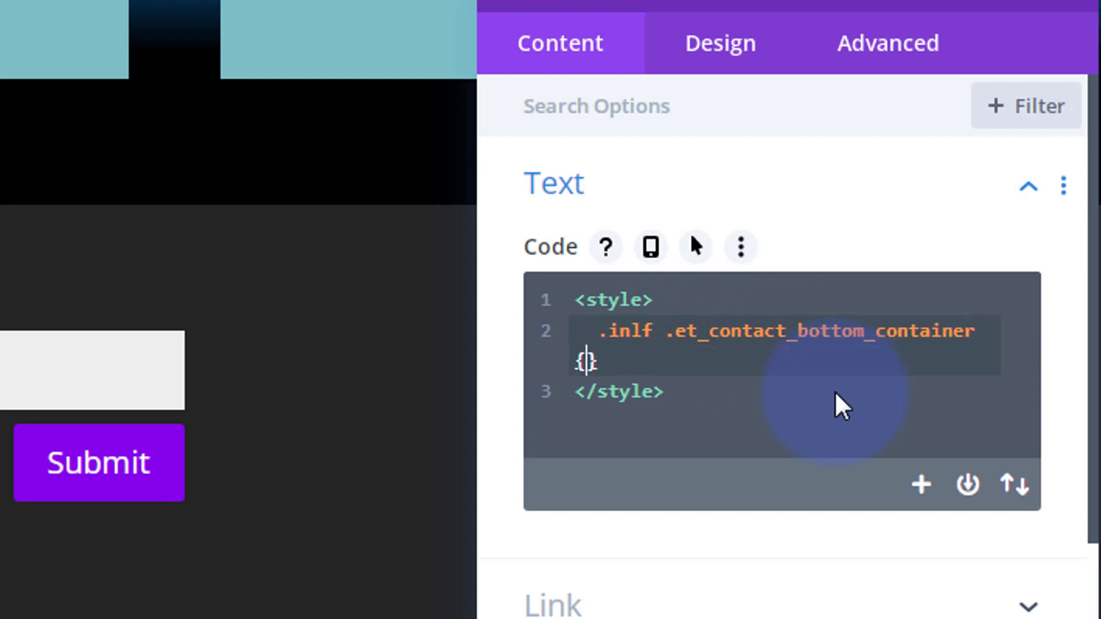
key(Return)
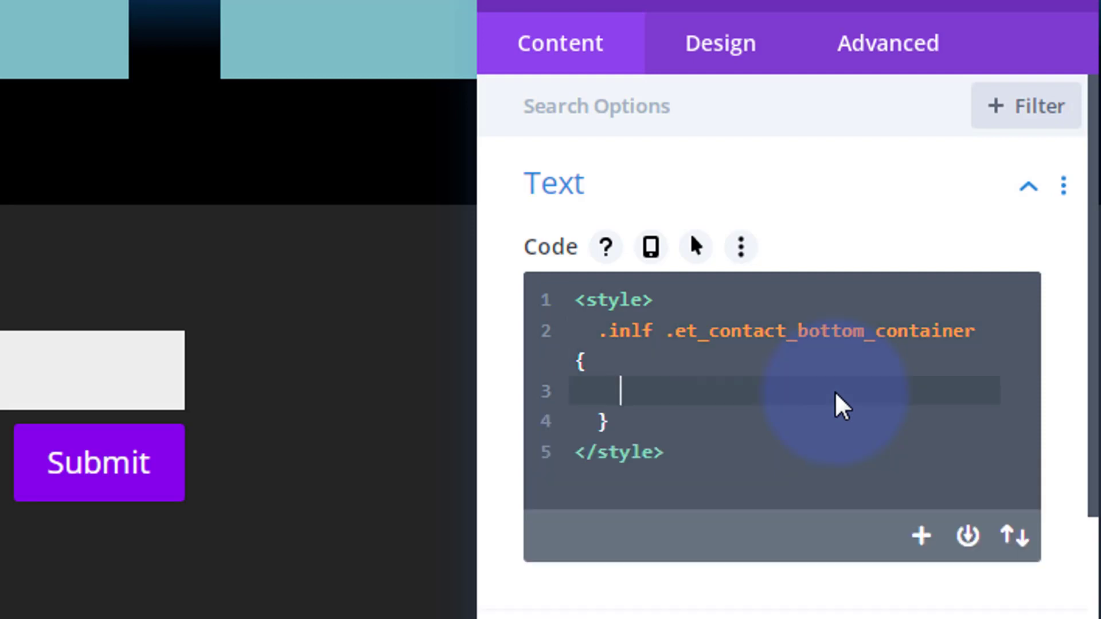
text(float:none)
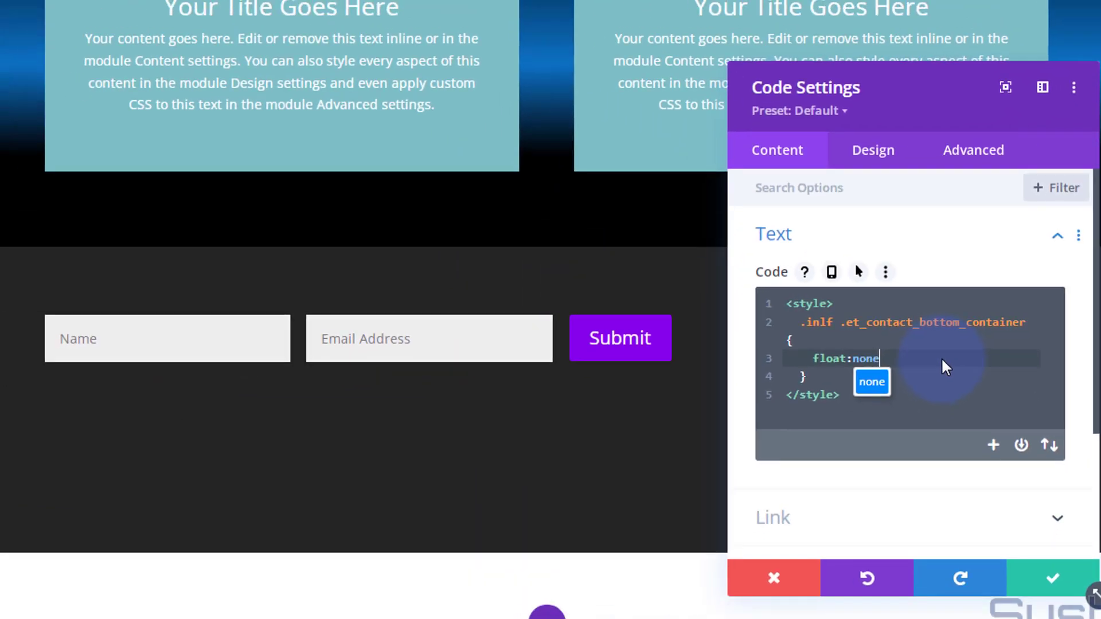
text(;)
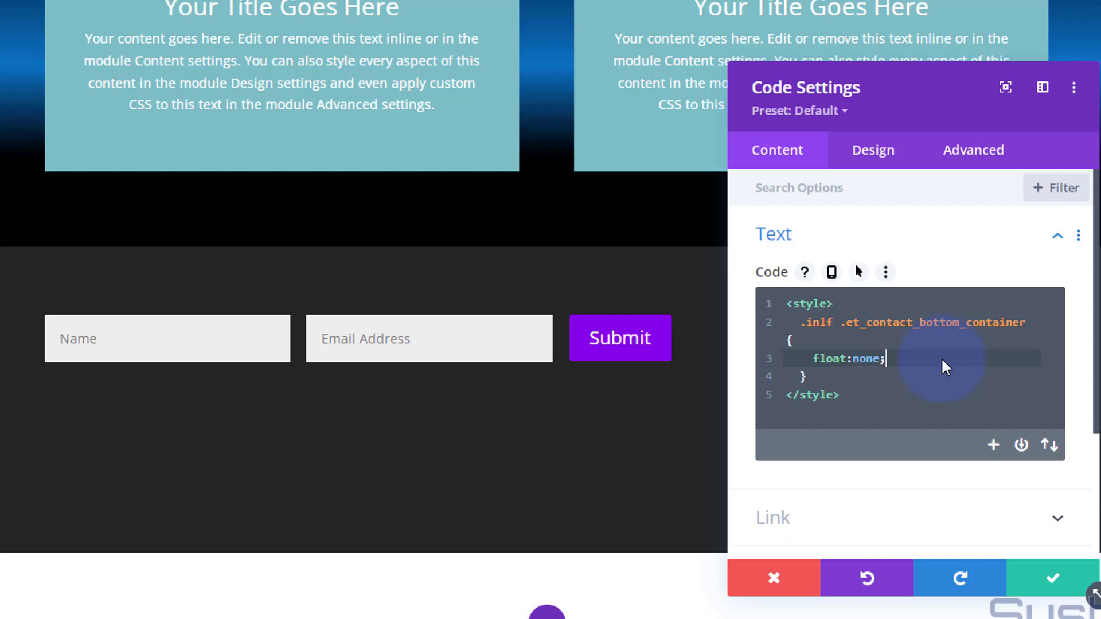
drag(904, 99, 1095, 53)
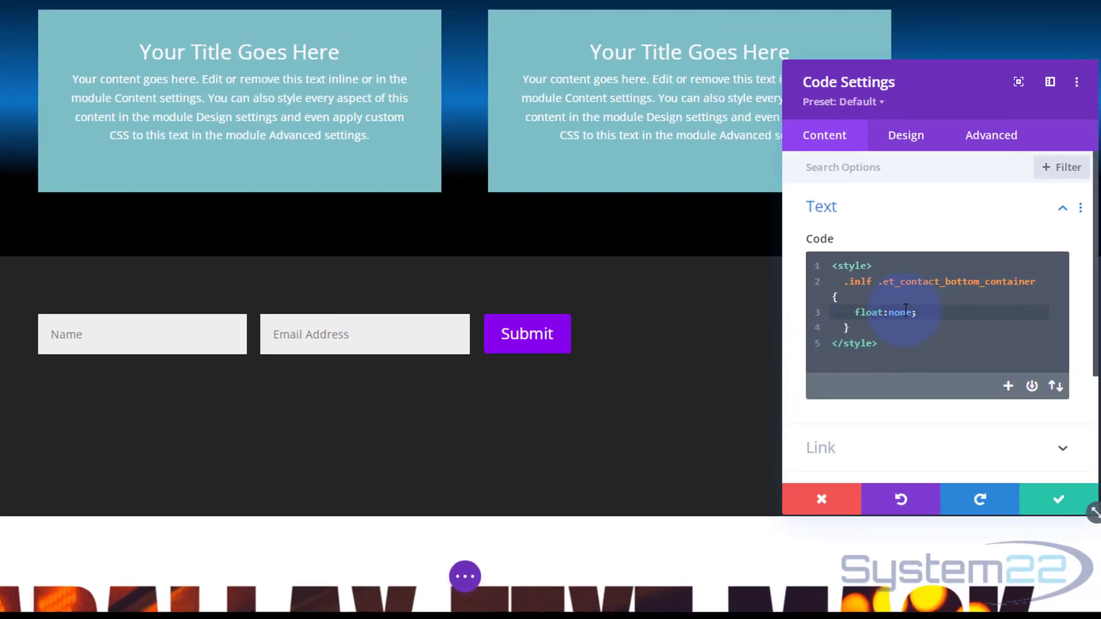
click(477, 574)
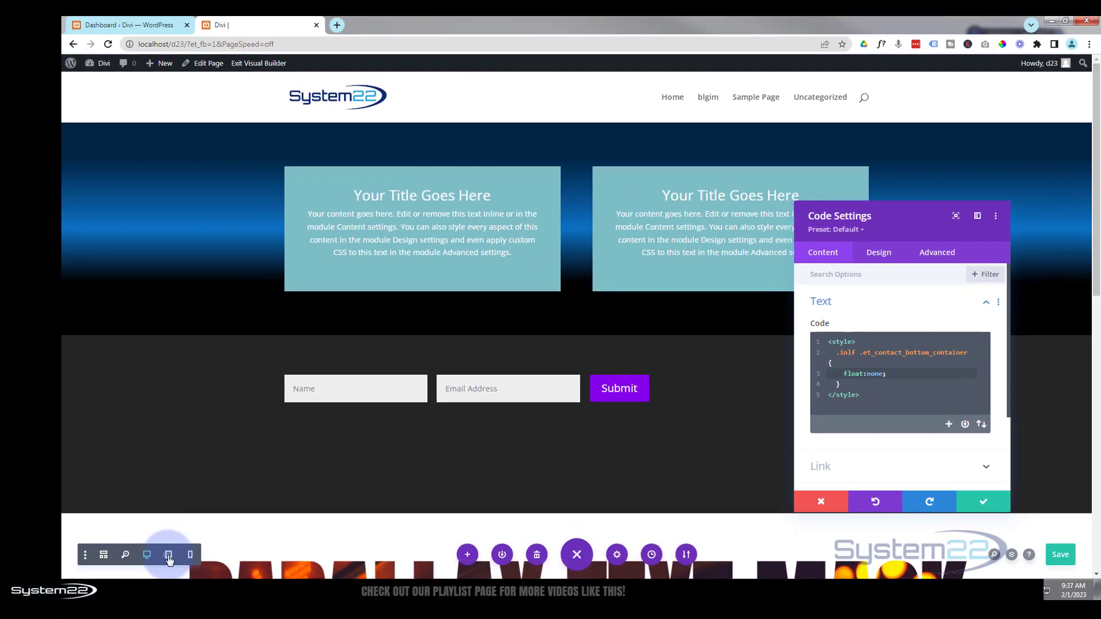
click(169, 555)
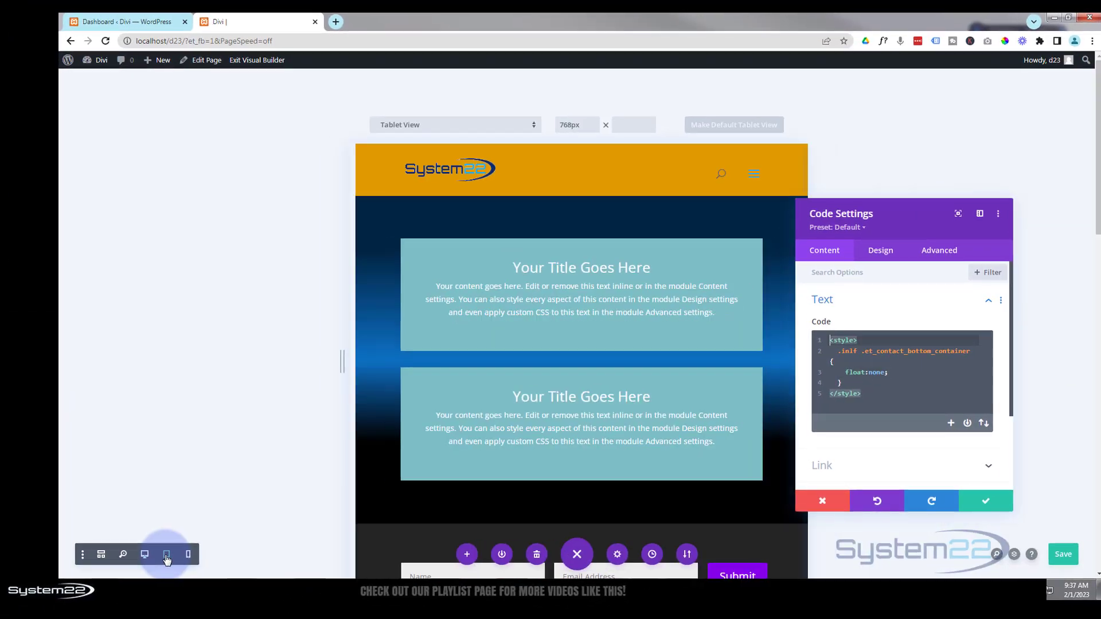
scroll(403, 323, down, 6)
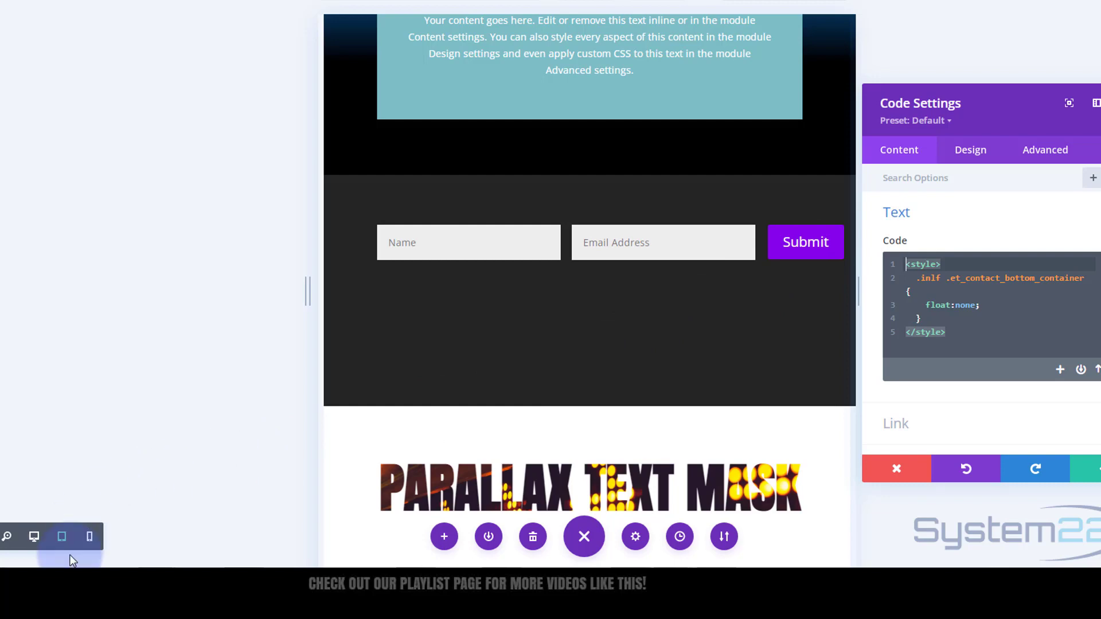
click(90, 537)
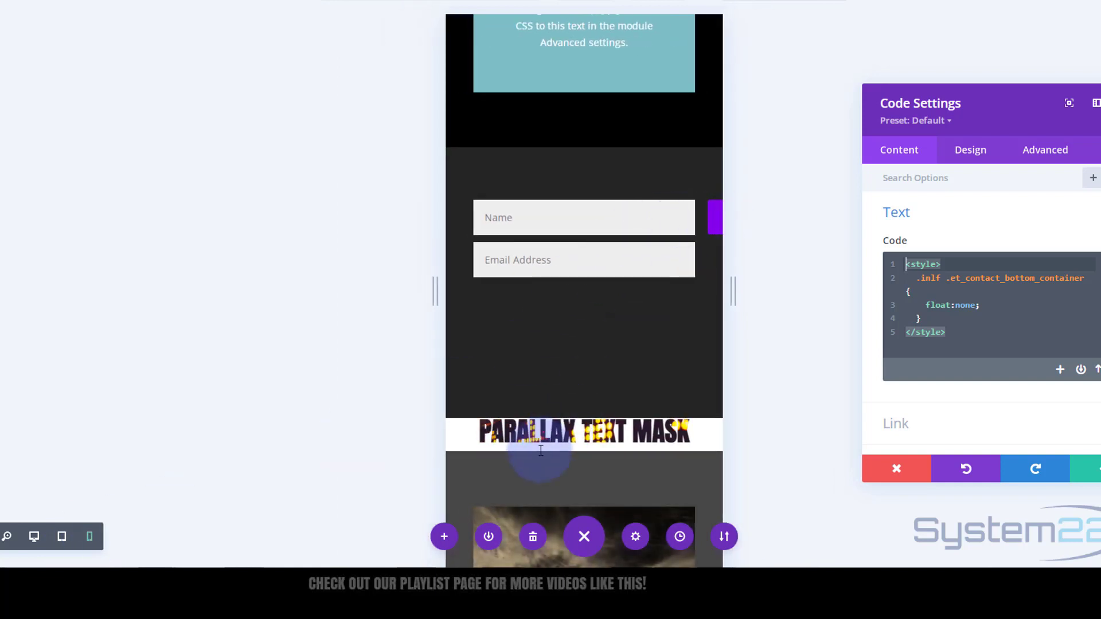
click(34, 537)
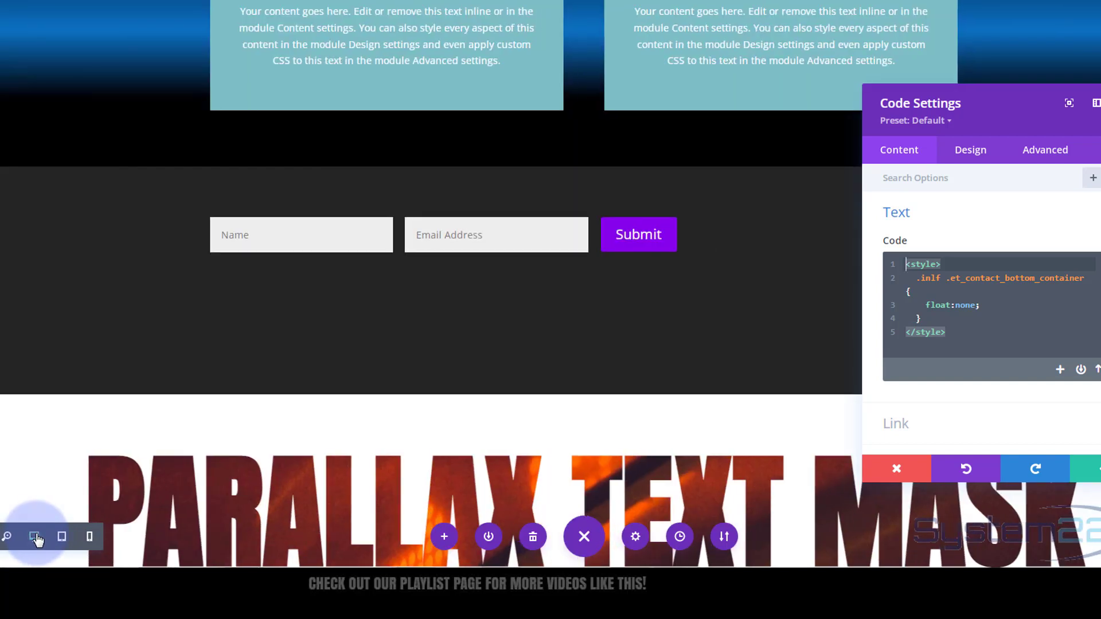
click(925, 318)
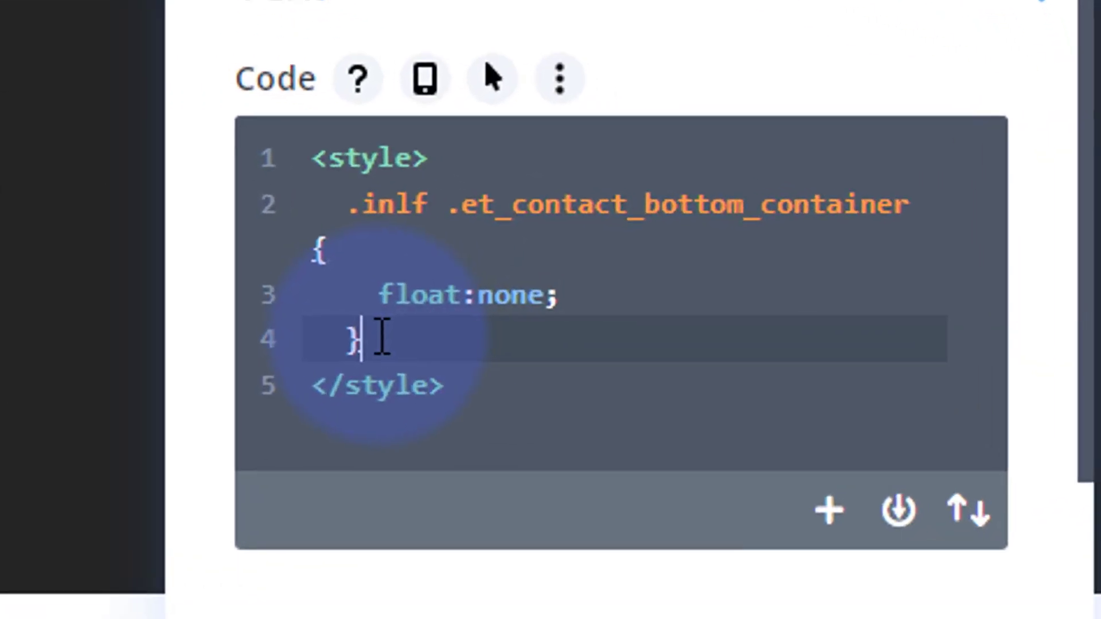
key(Return)
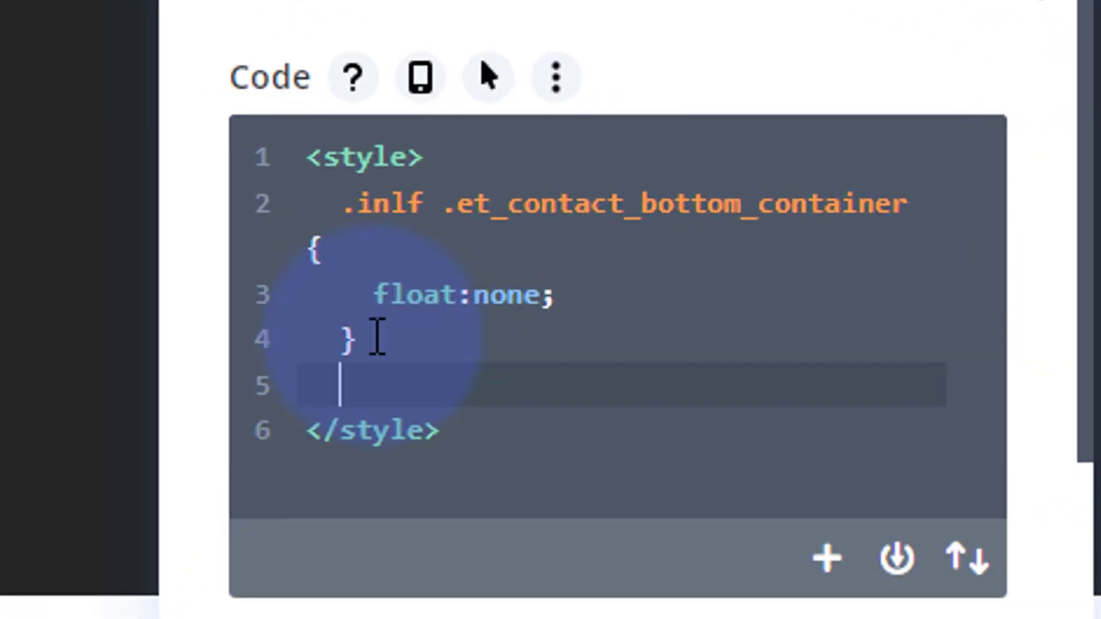
key(Return)
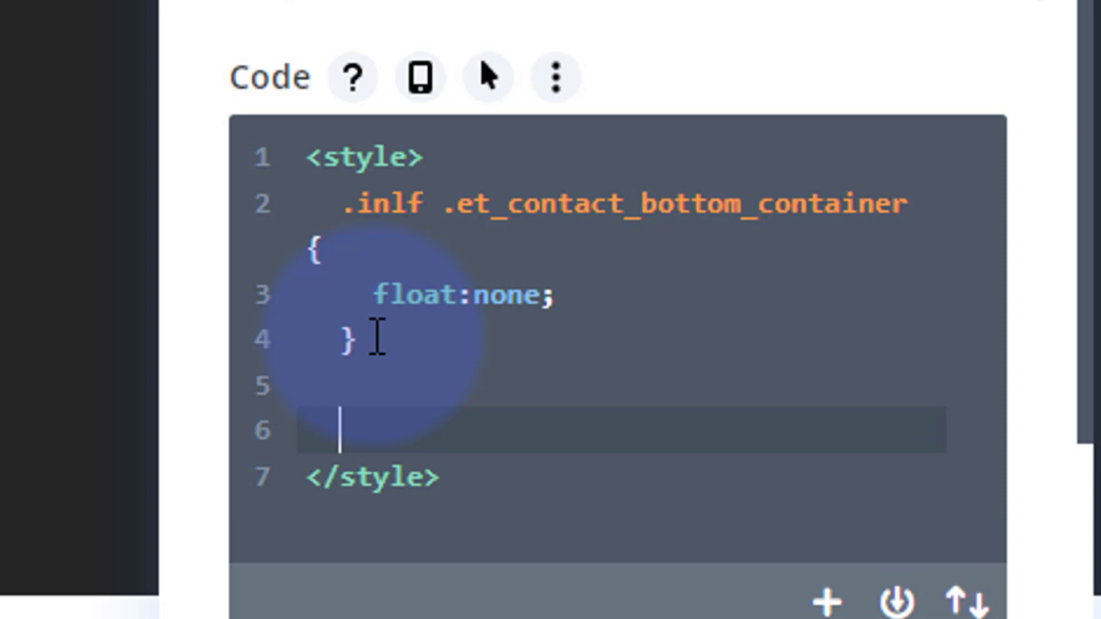
text(@media )
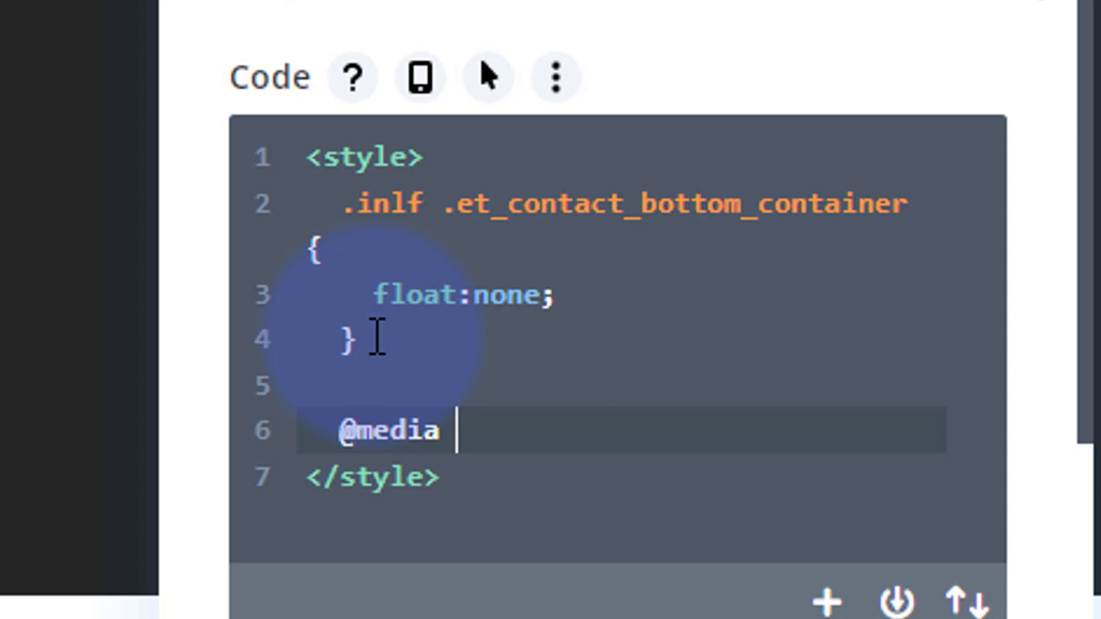
text(screen and )
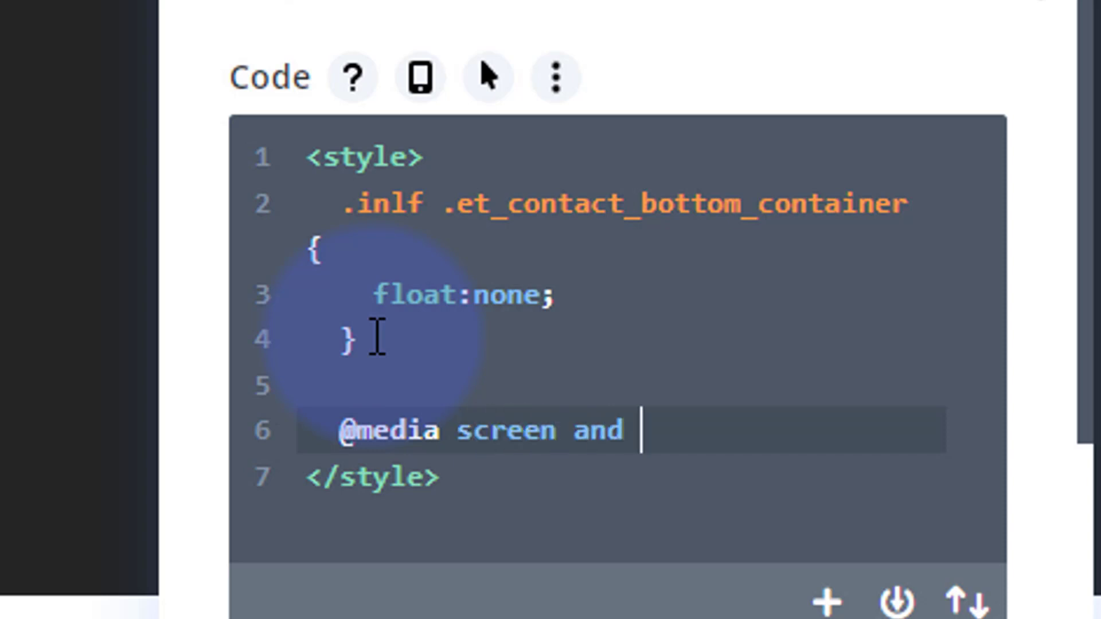
text(()
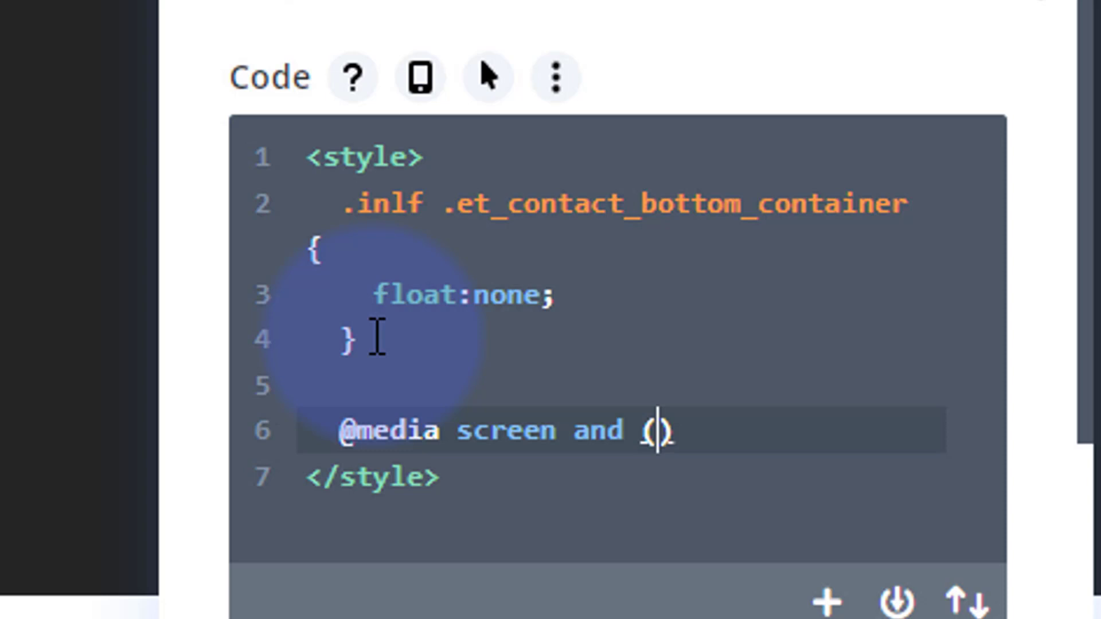
text(max-)
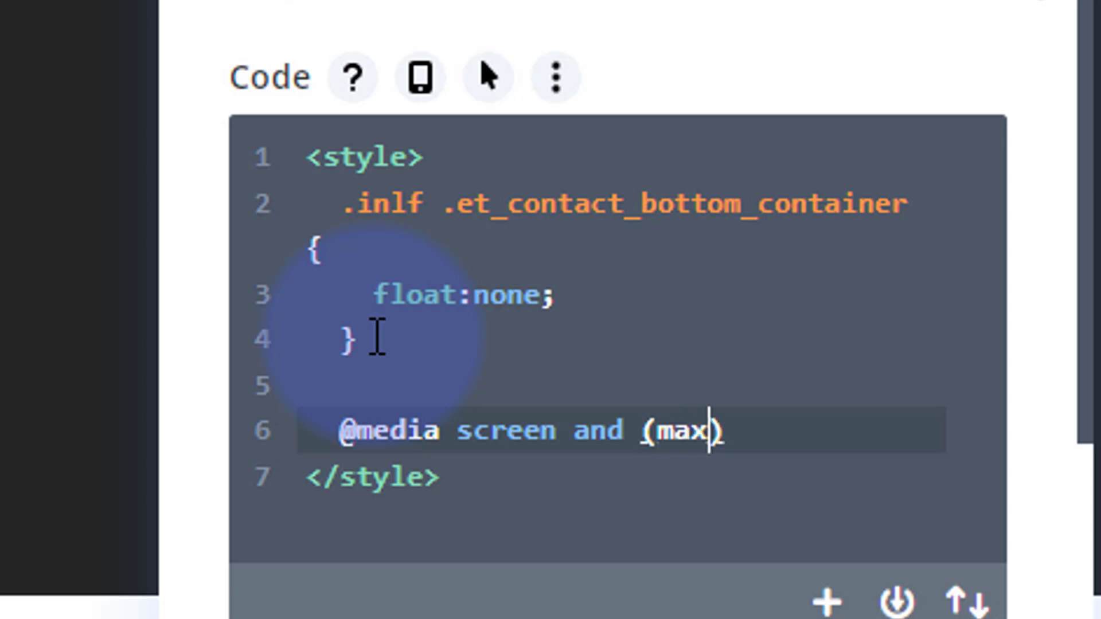
text(width)
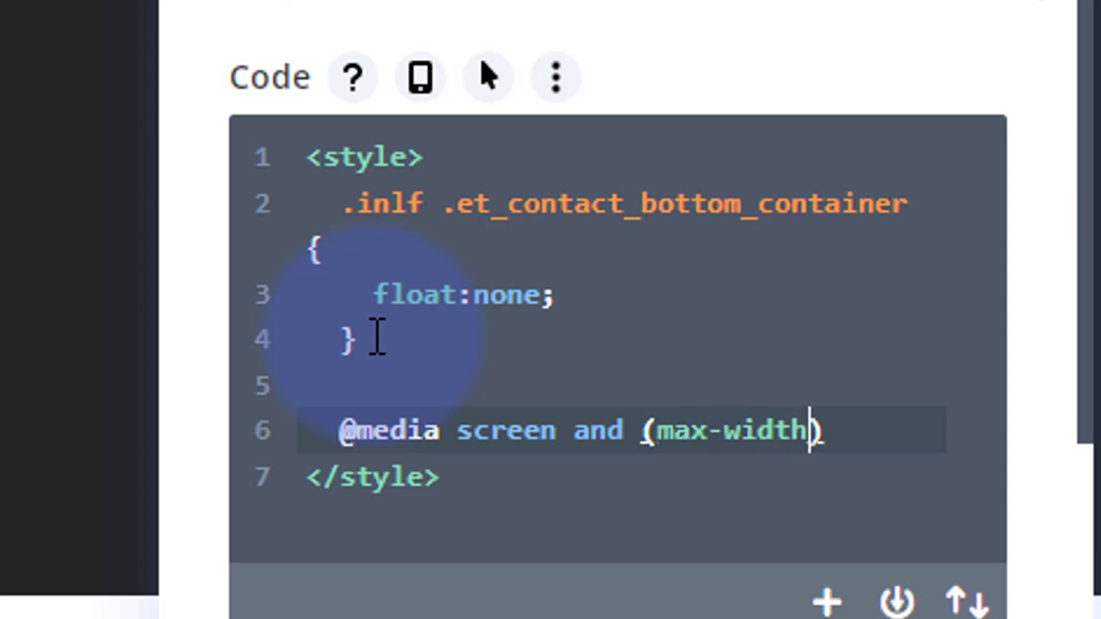
text(:)
text(900)
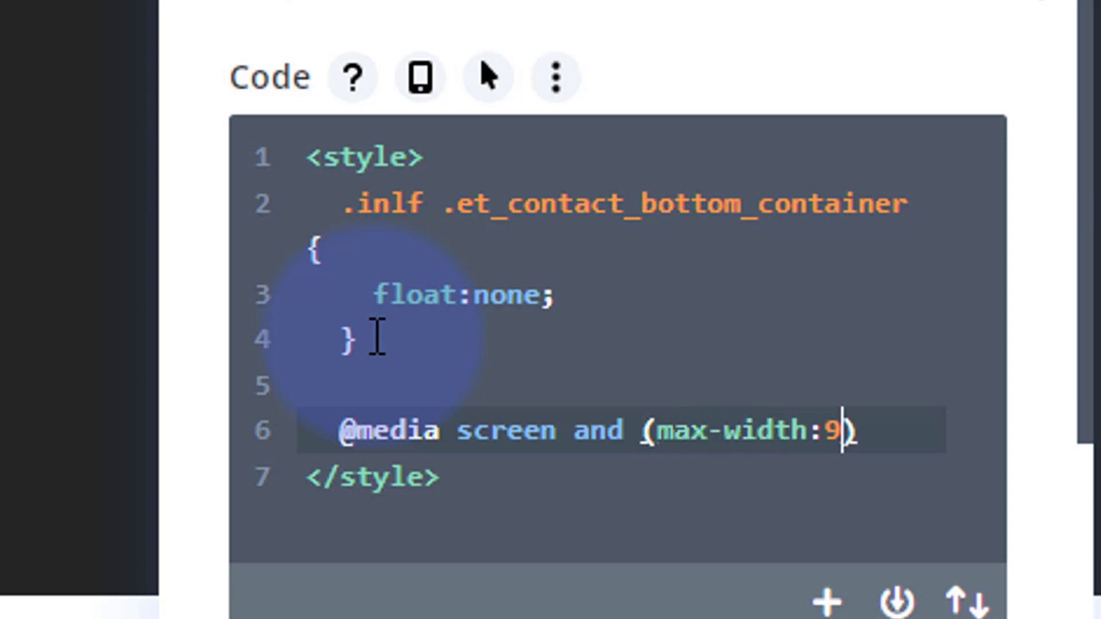
text(px)
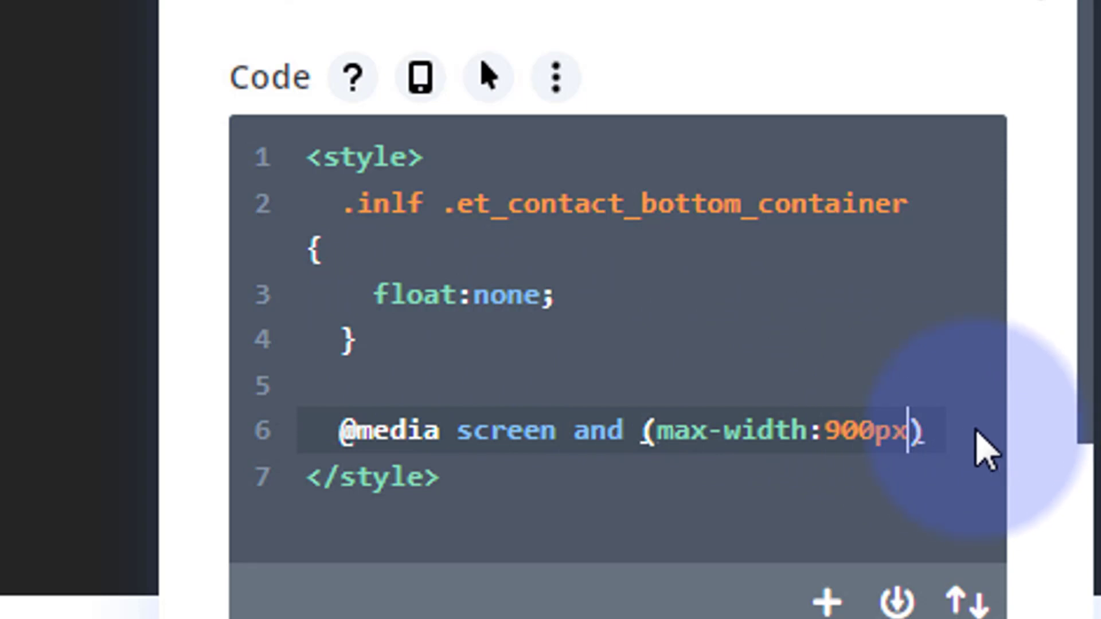
click(937, 438)
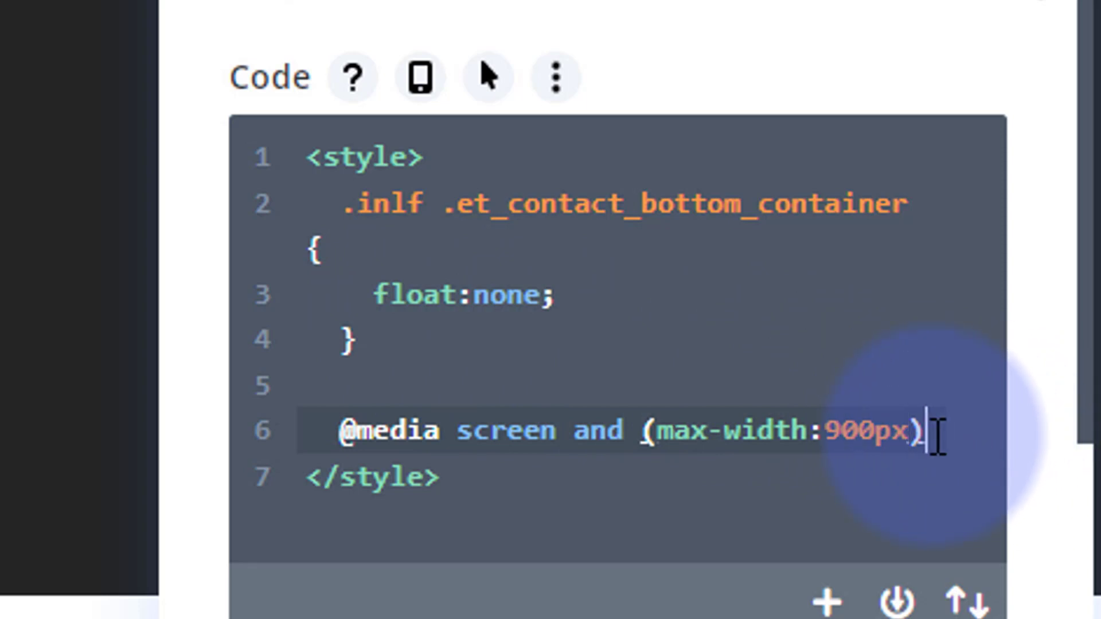
text({)
key(Return)
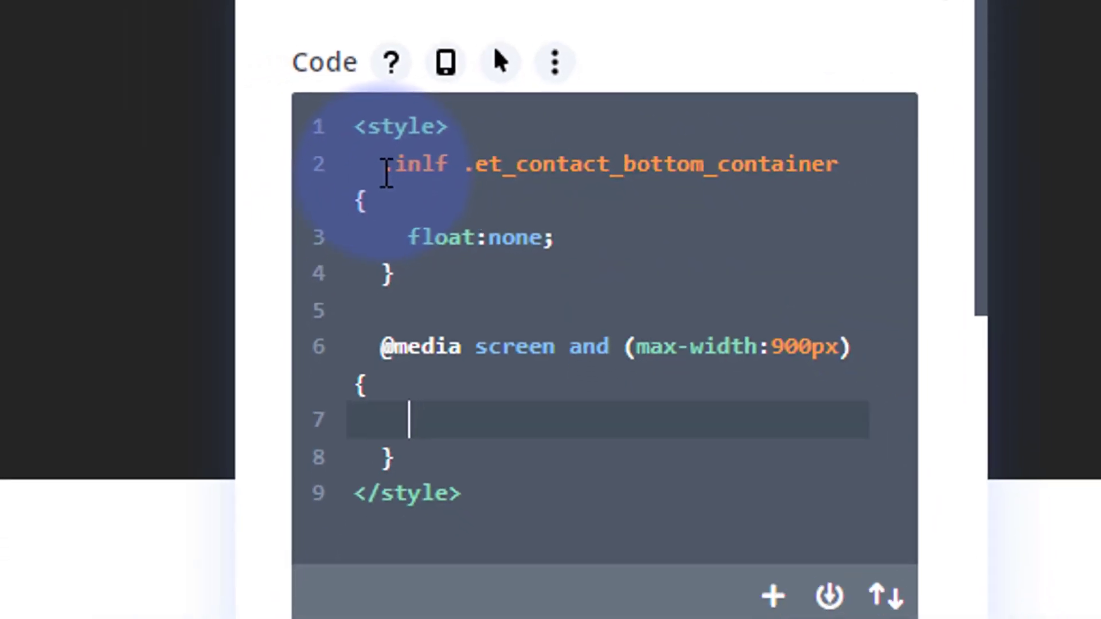
Copy the bottom-container rule into the media query, changing float:none to float:right
drag(387, 172, 458, 304)
key(ctrl+c)
click(411, 413)
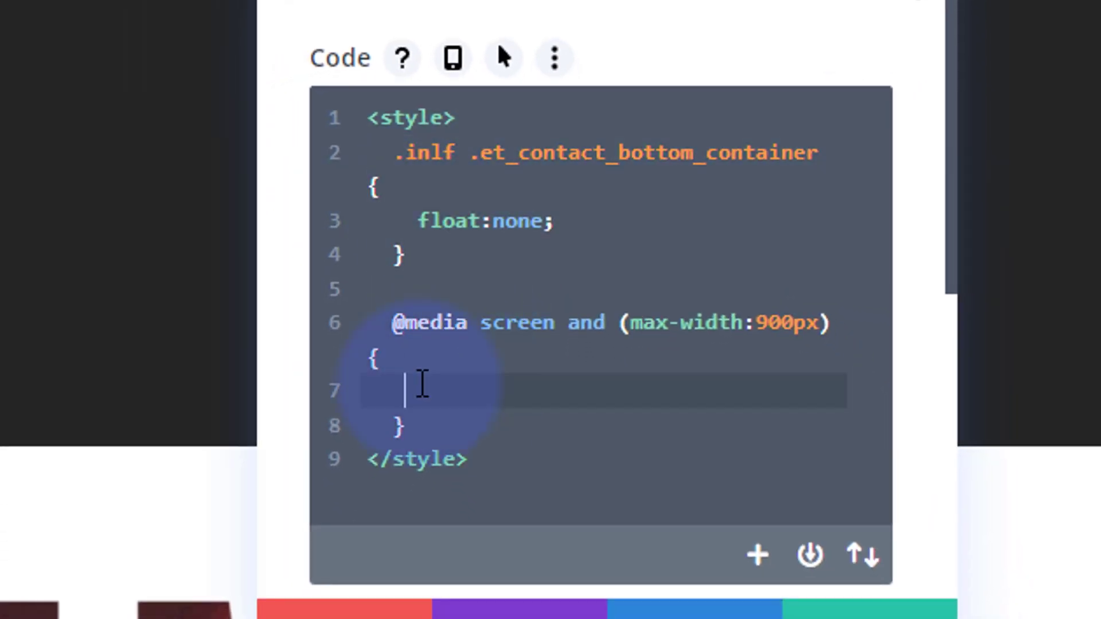
key(ctrl+v)
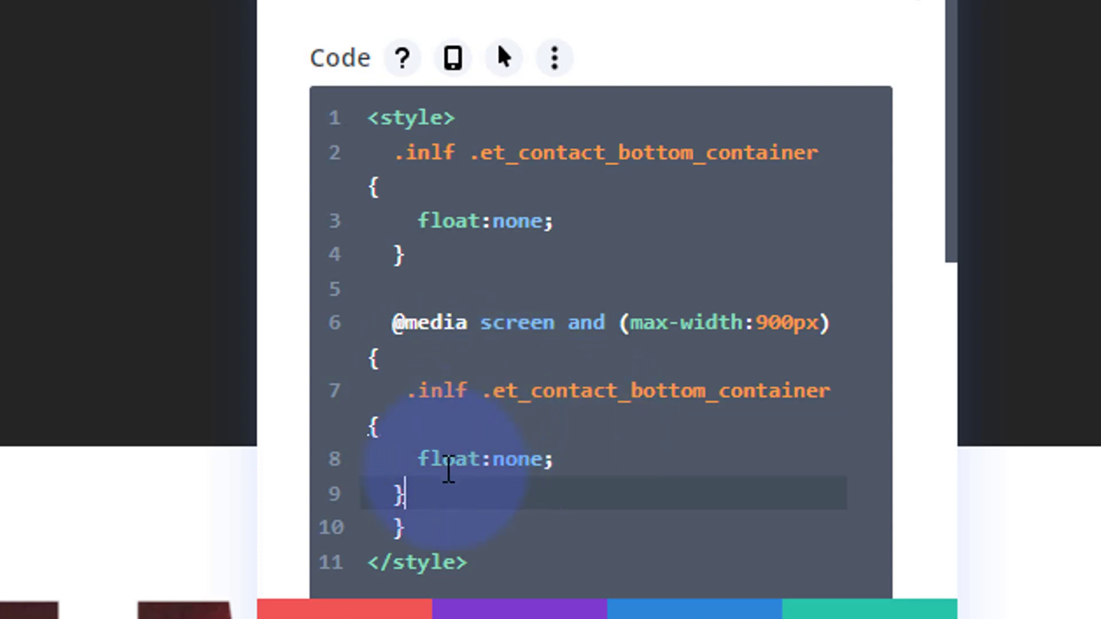
click(500, 463)
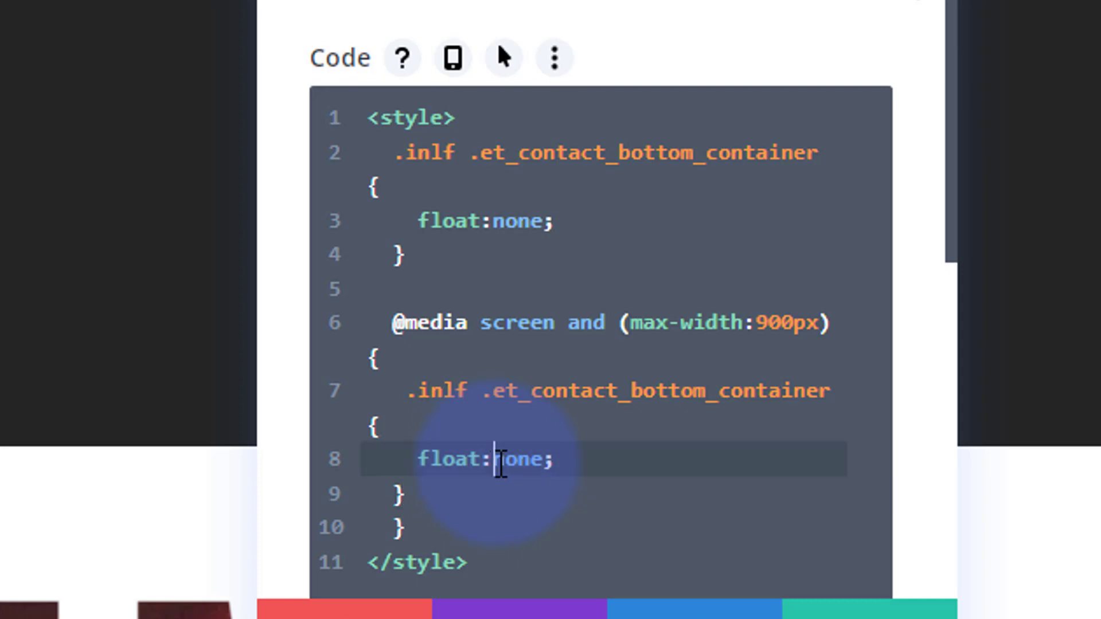
double_click(519, 460)
text(right)
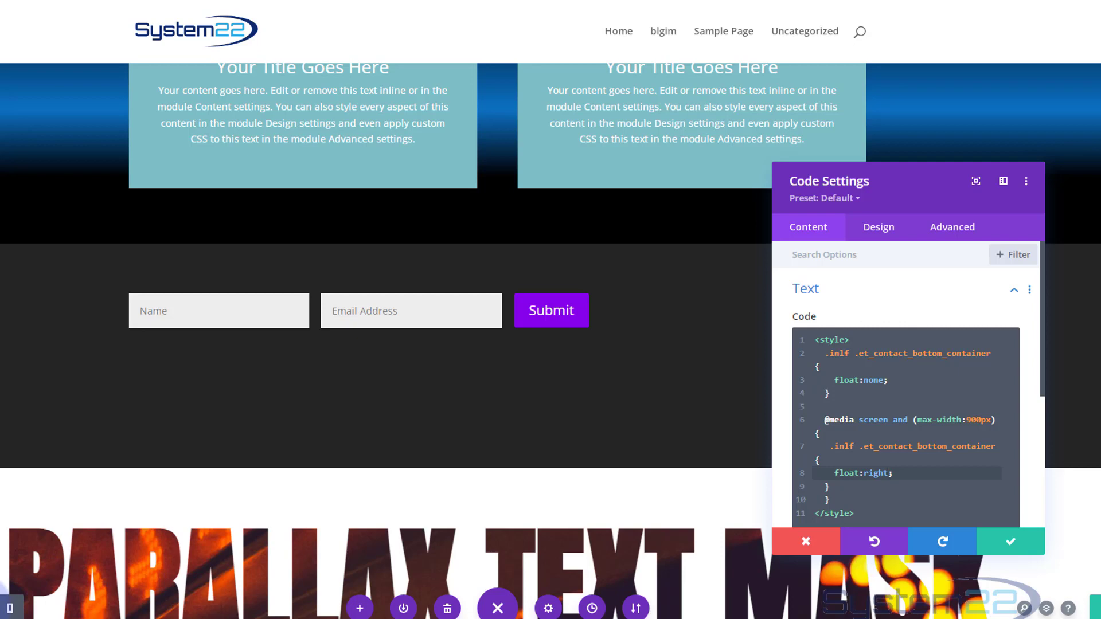
key(ctrl+shift+t)
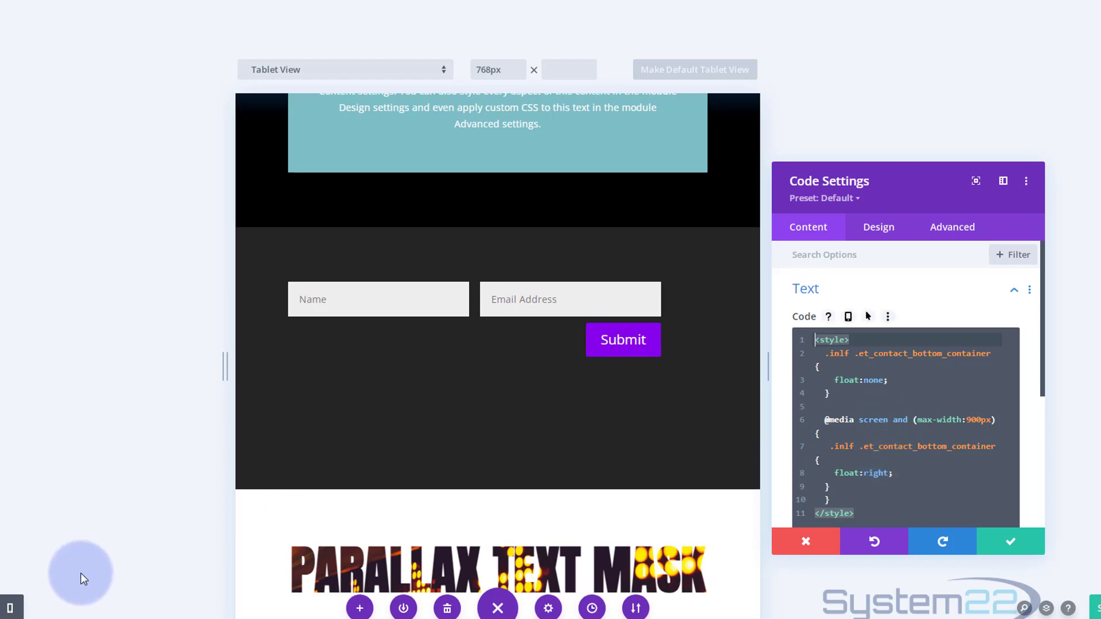
click(11, 608)
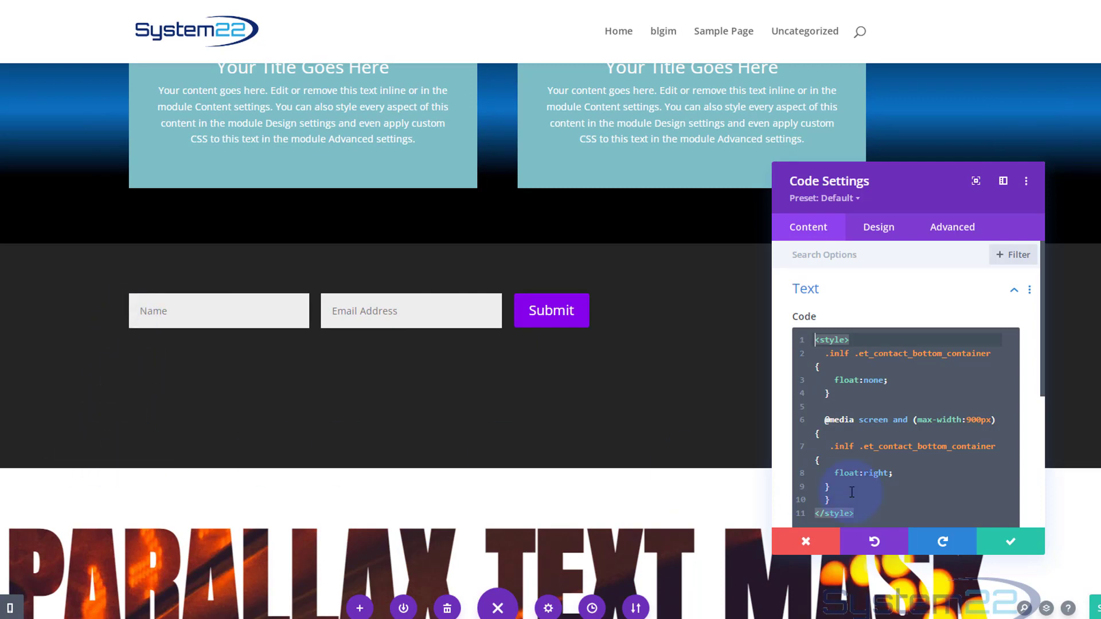
Save the Code module and bring up the contact form's settings
click(1017, 542)
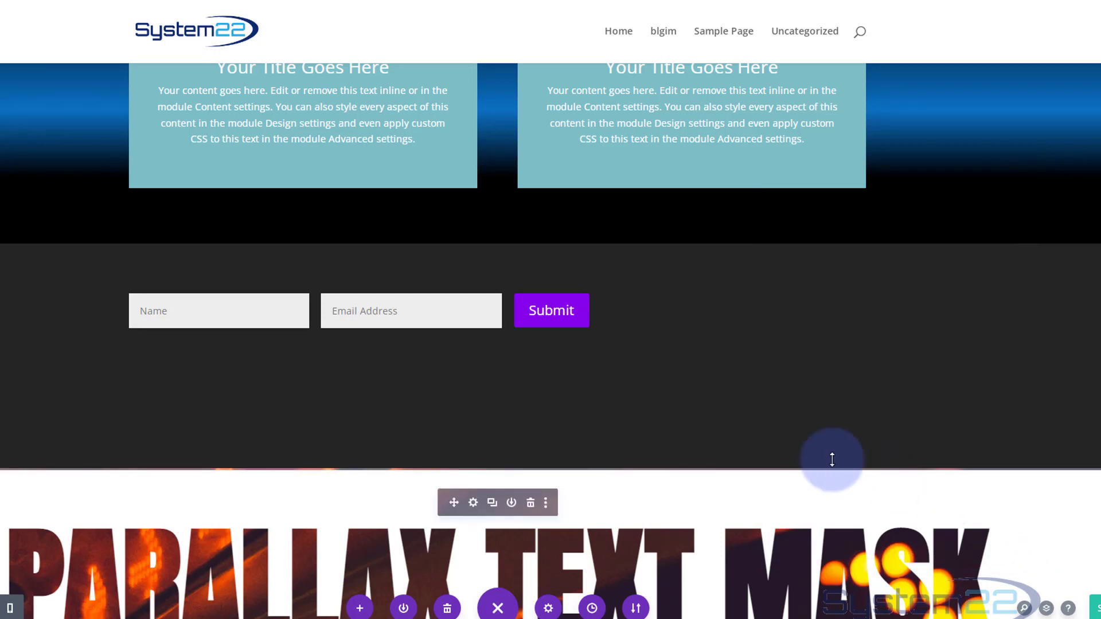
drag(419, 395, 313, 320)
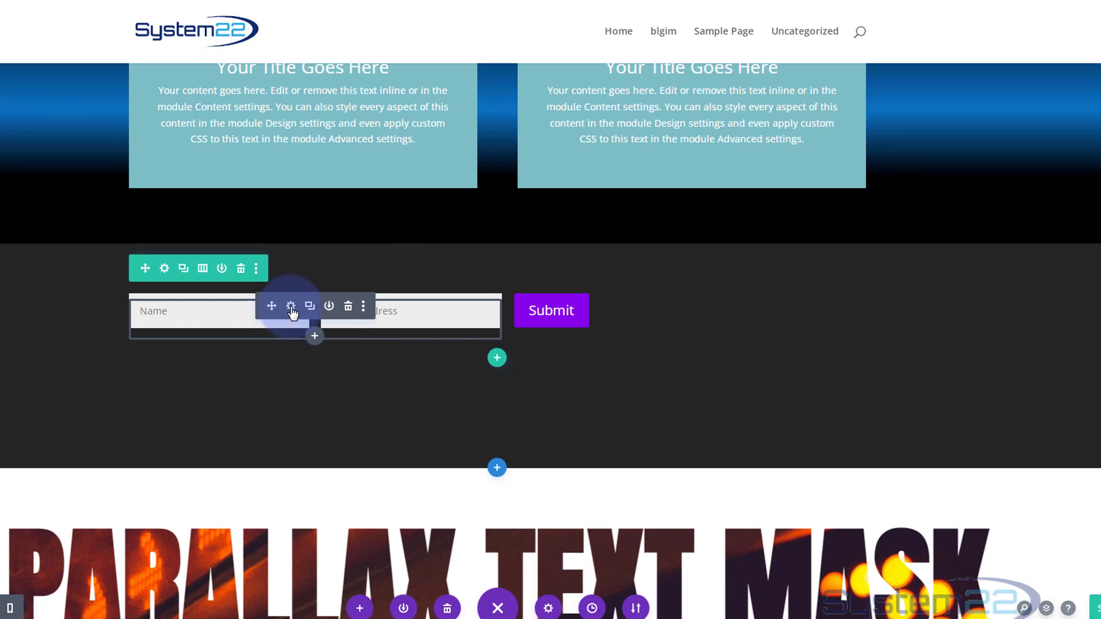
click(292, 307)
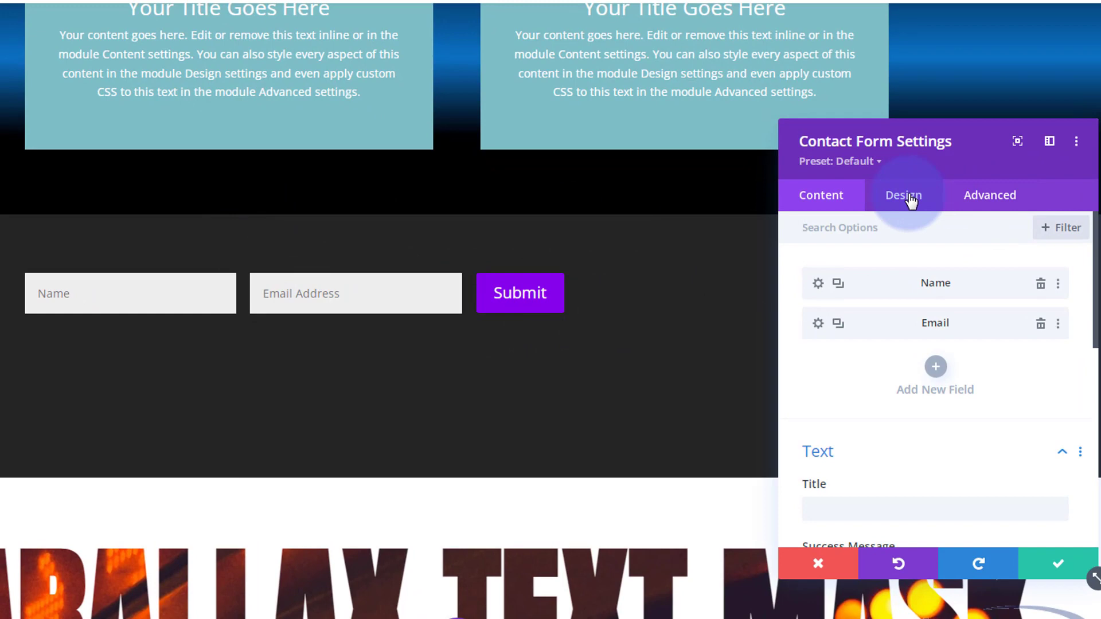
Set the form's left and right margins to auto in Design > Spacing
click(910, 200)
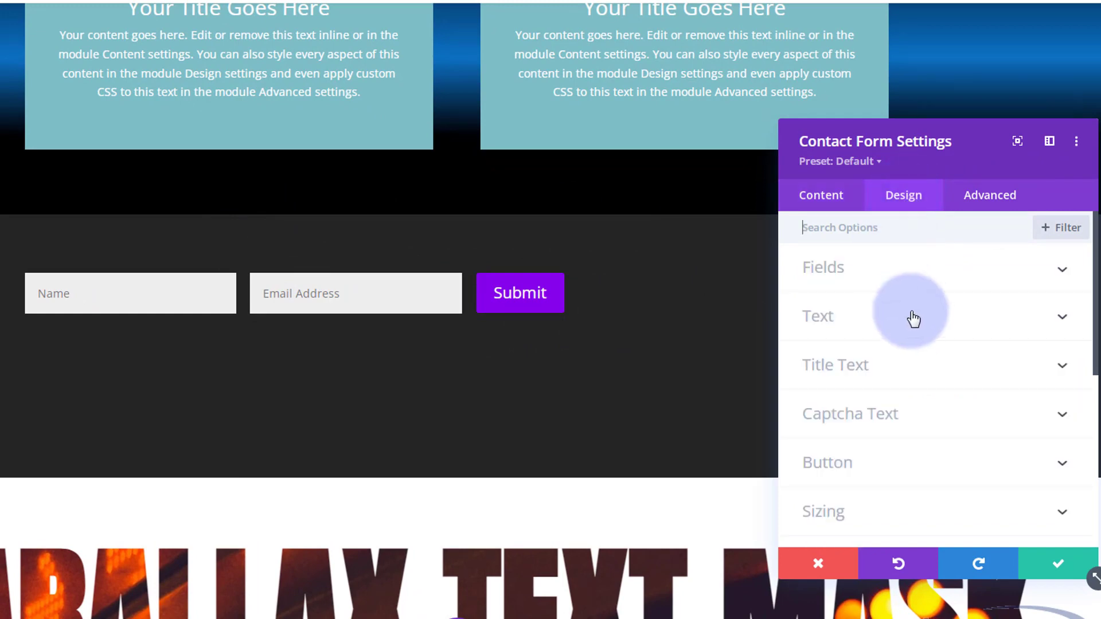
scroll(913, 319, down, 3)
click(901, 410)
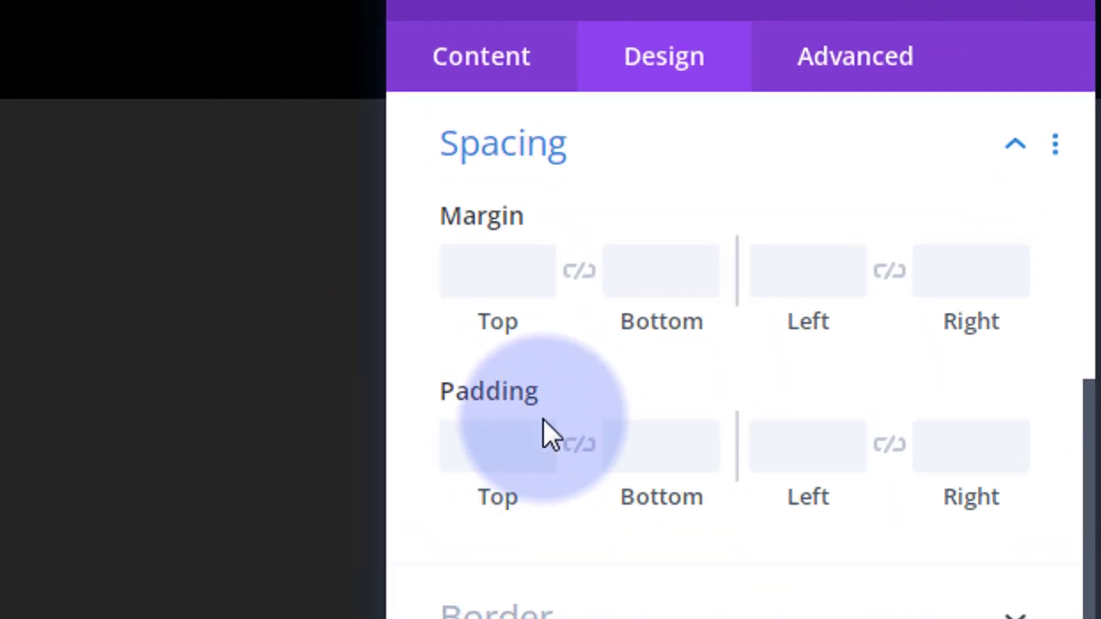
click(782, 270)
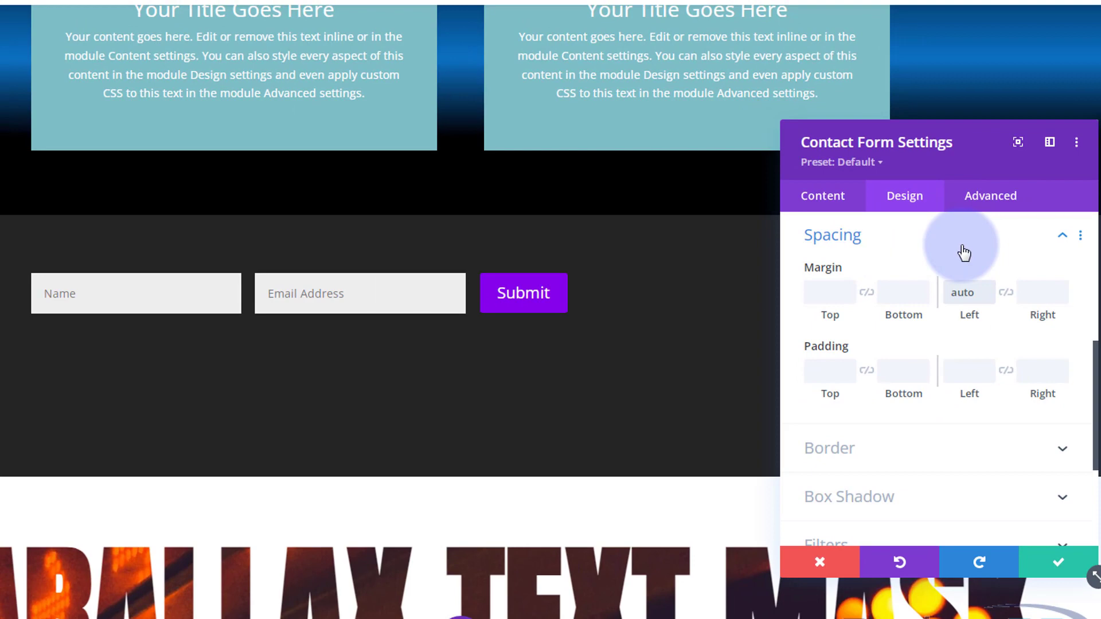
click(1009, 298)
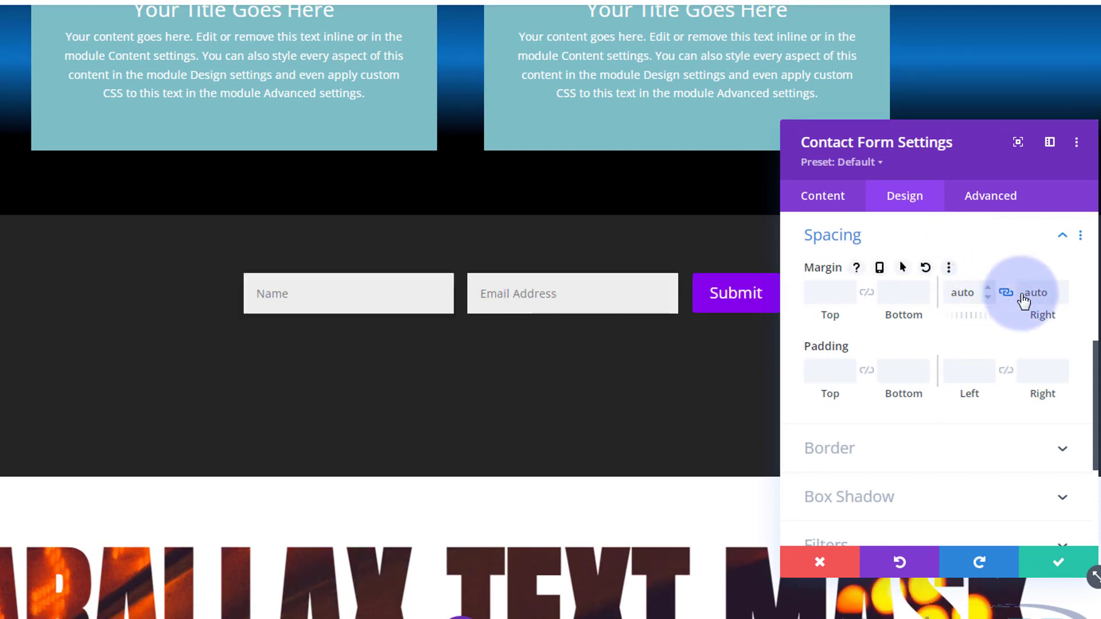
drag(938, 187, 475, 434)
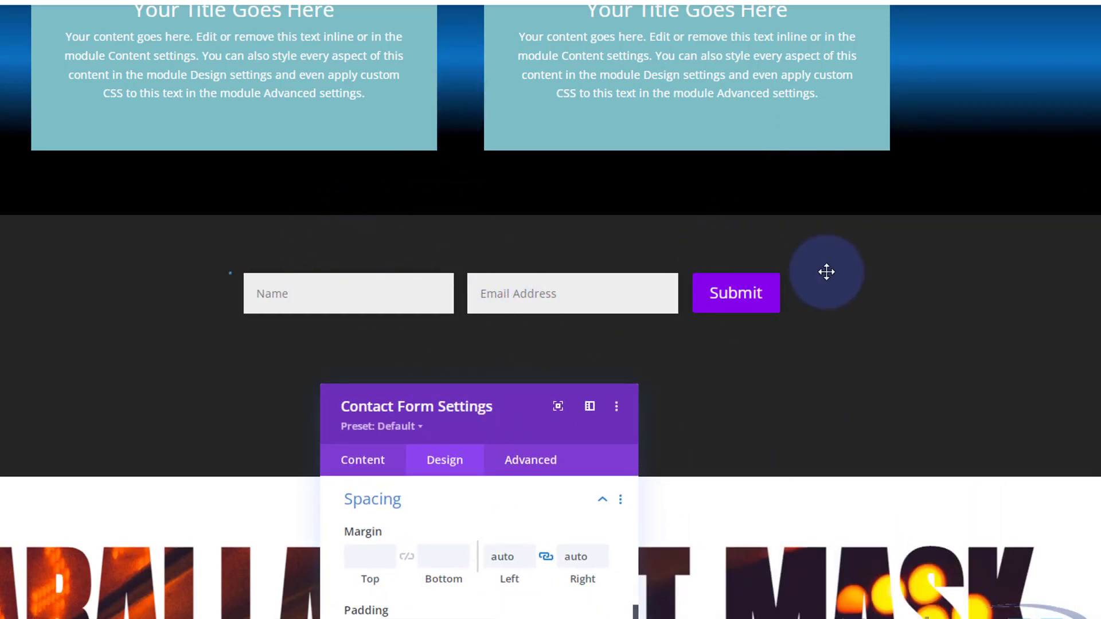
drag(519, 406, 532, 351)
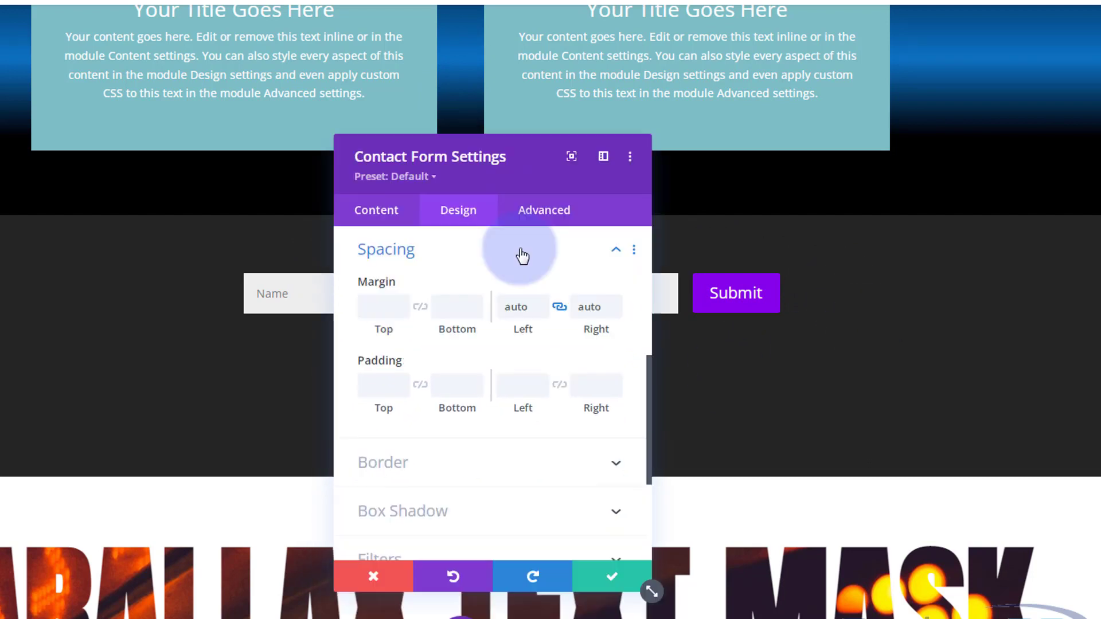
Save the form settings, then shrink the row's bottom padding and the section's bottom edge
click(605, 578)
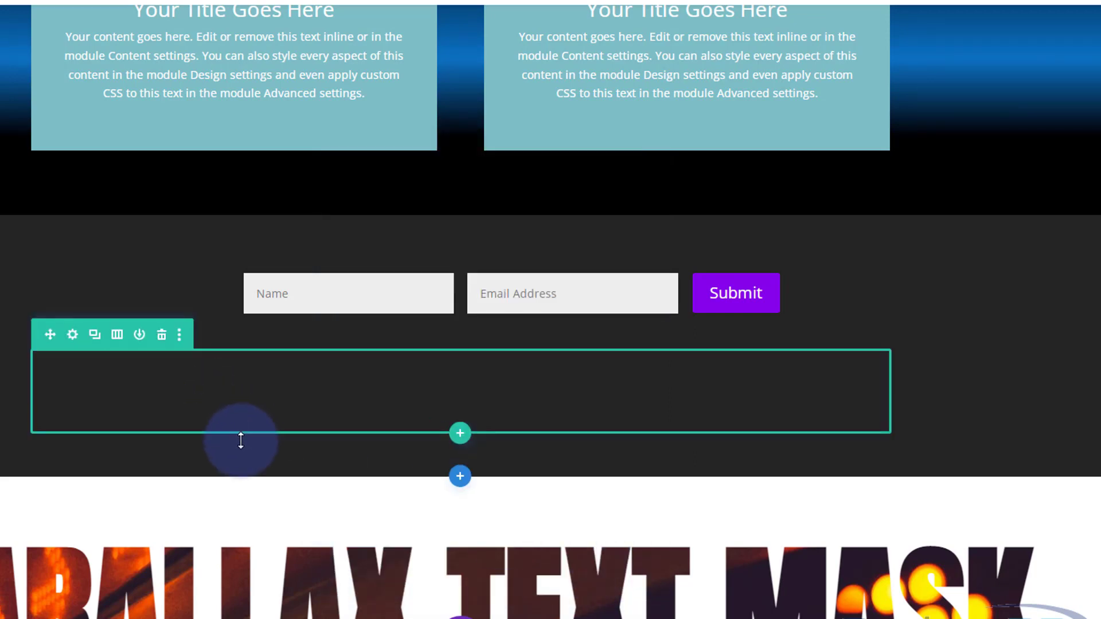
drag(240, 440, 254, 471)
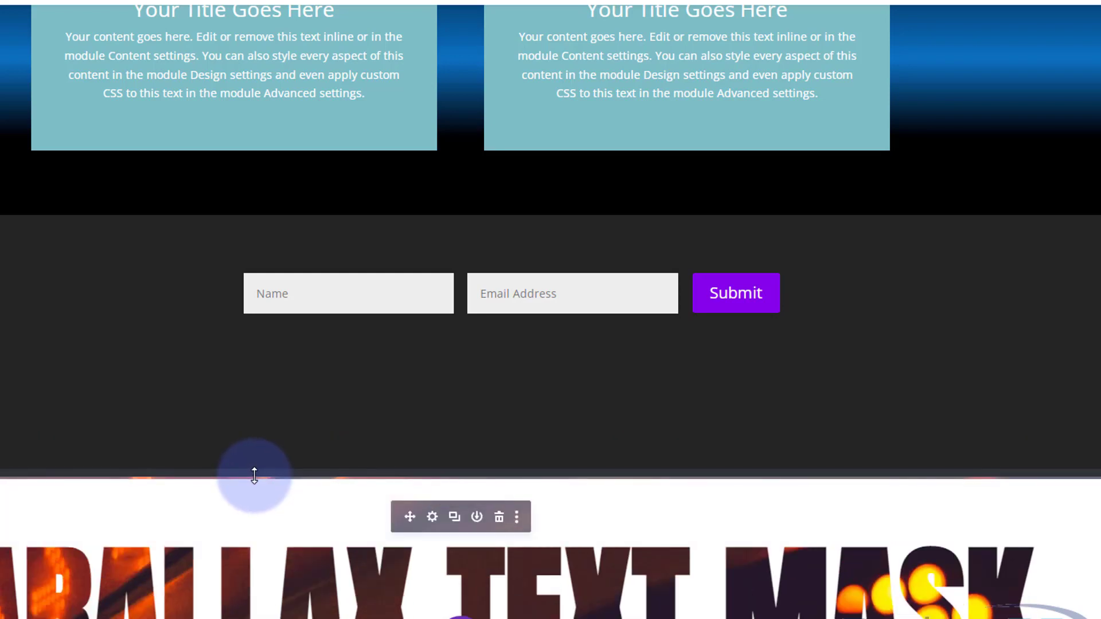
drag(254, 463, 255, 380)
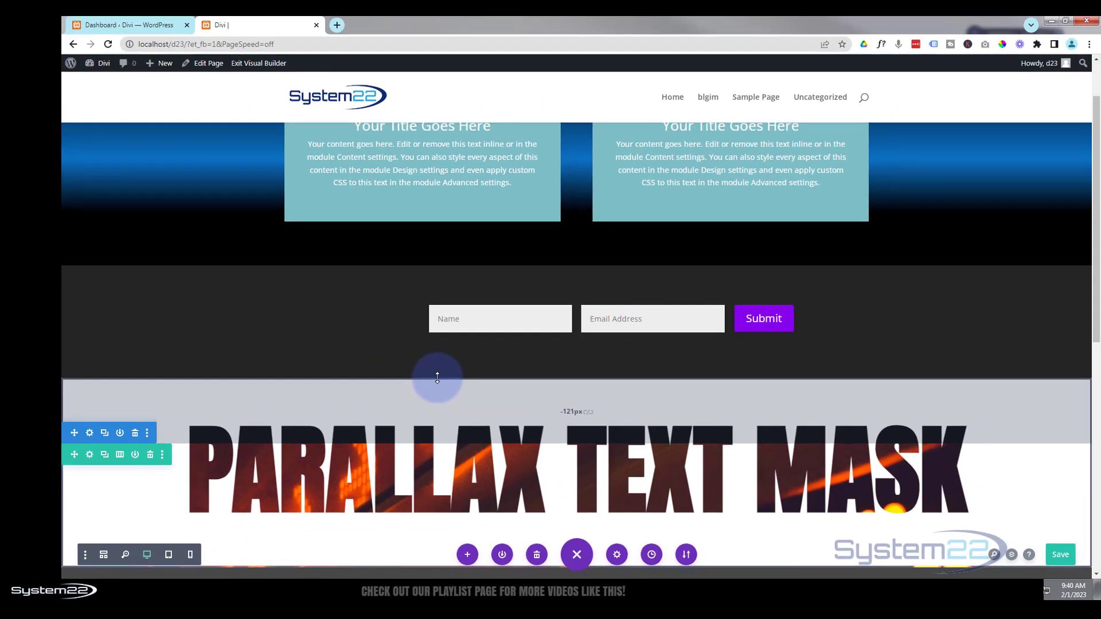
drag(437, 377, 437, 378)
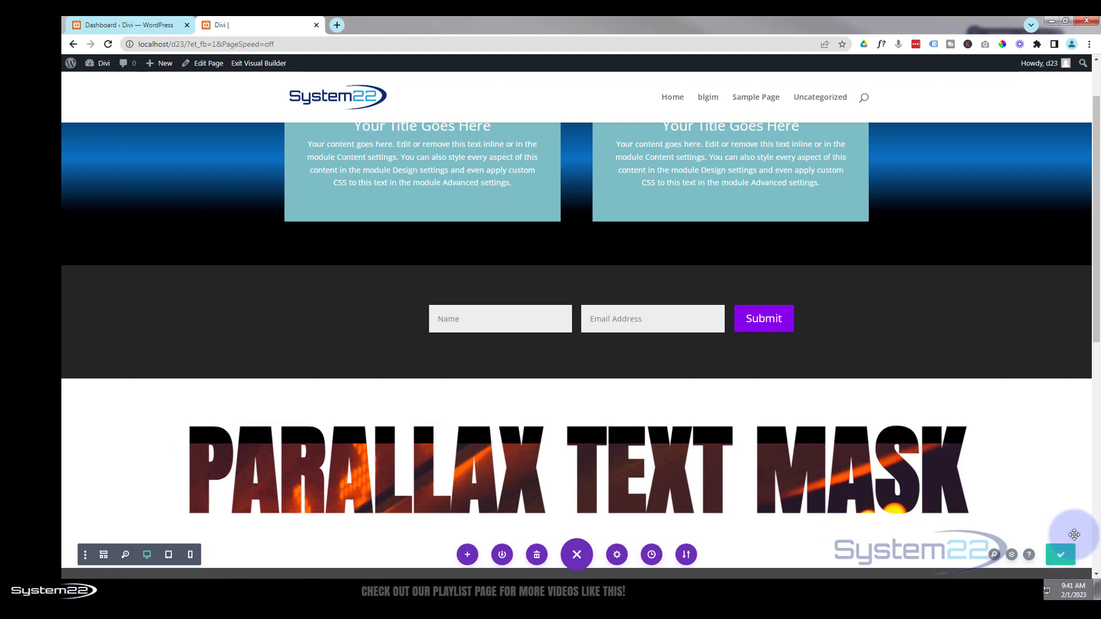
Exit the Visual Builder and scroll down to the centred contact form on the live page
click(262, 64)
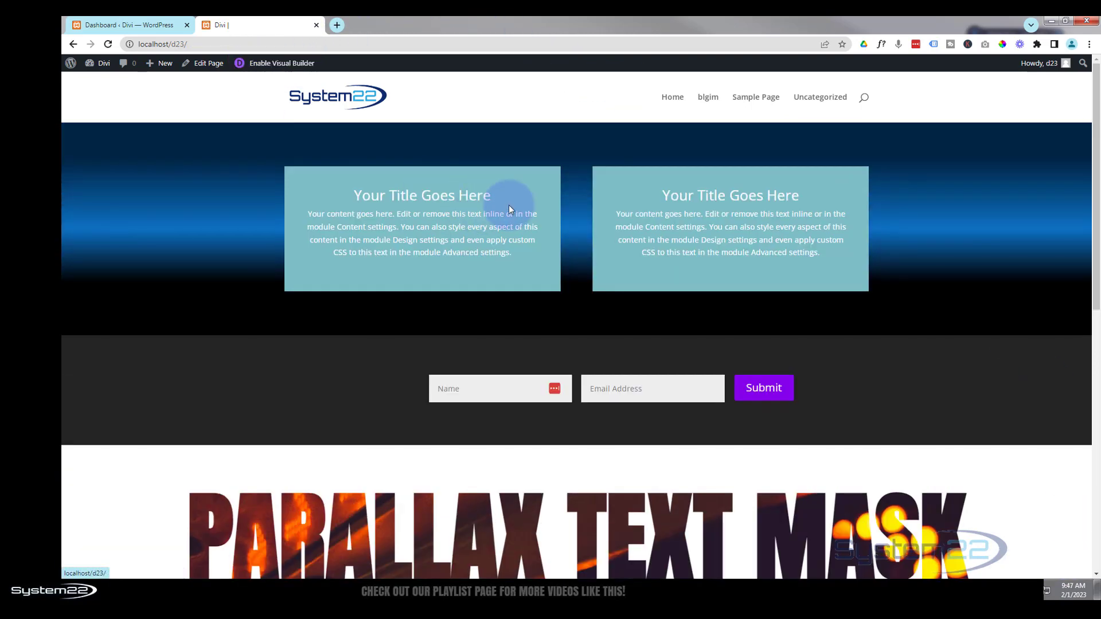
scroll(521, 198, down, 3)
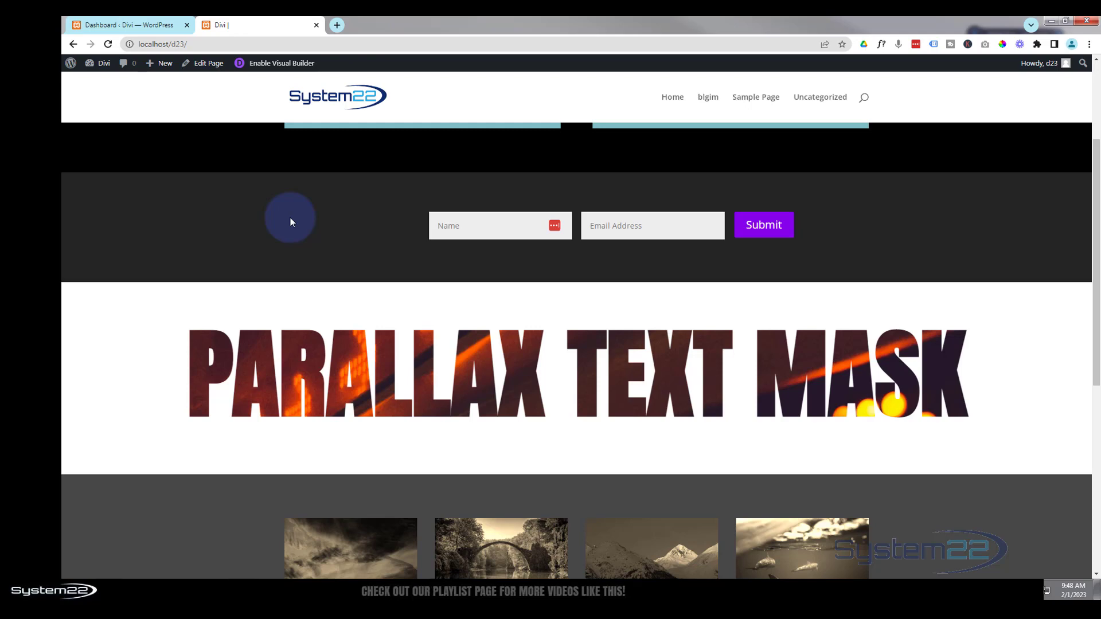
Open DevTools in Responsive dimensions and widen the viewport to desktop width
key(ctrl+shift+i)
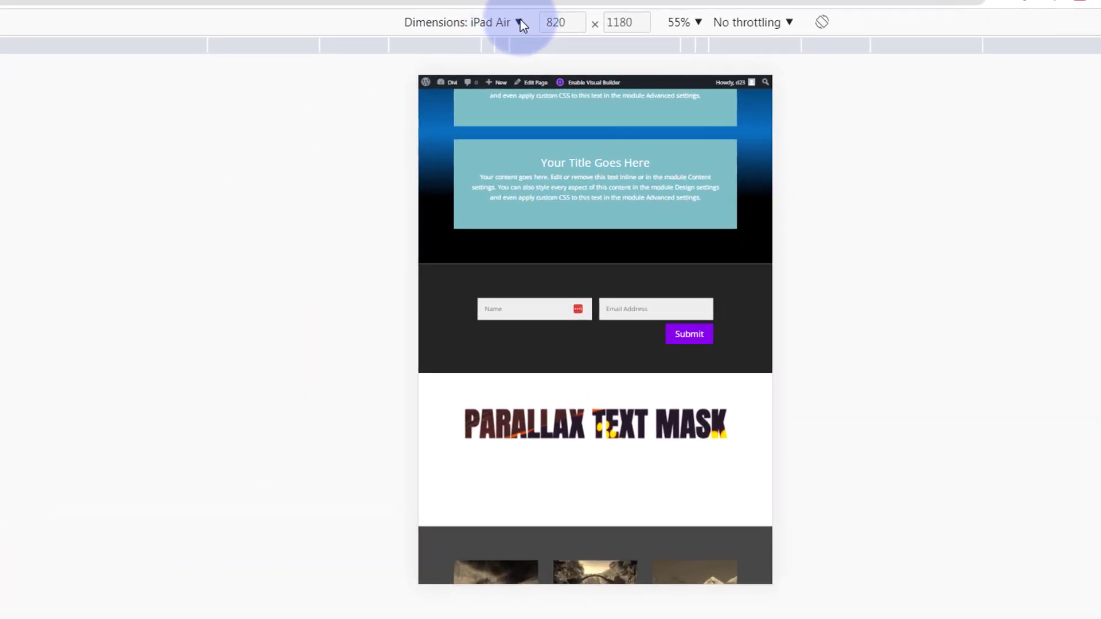
click(520, 23)
click(469, 47)
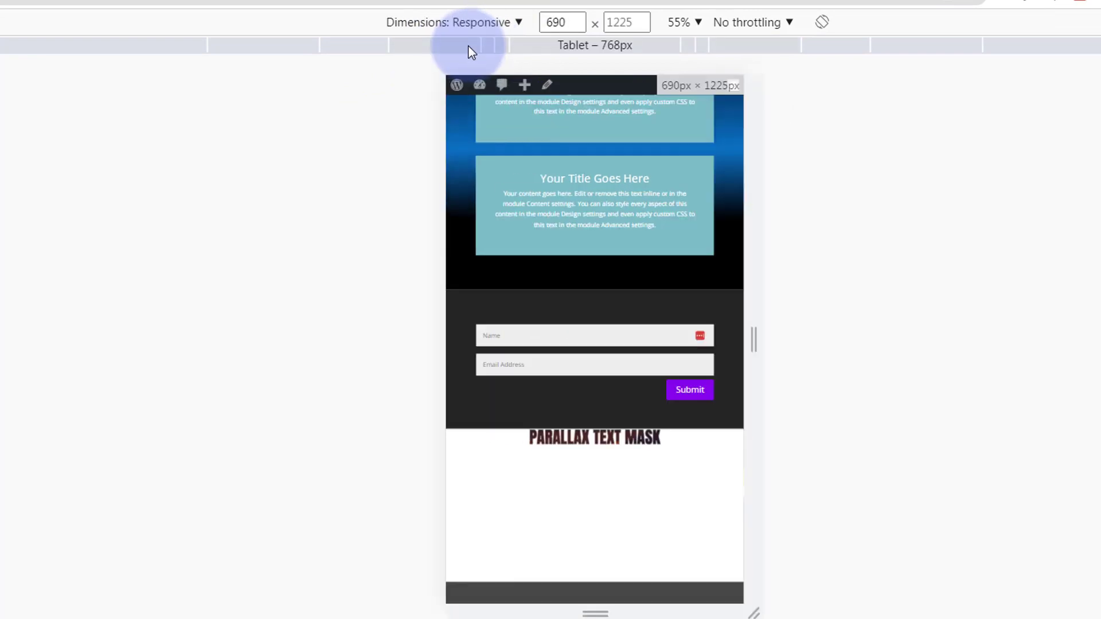
drag(755, 342, 1029, 351)
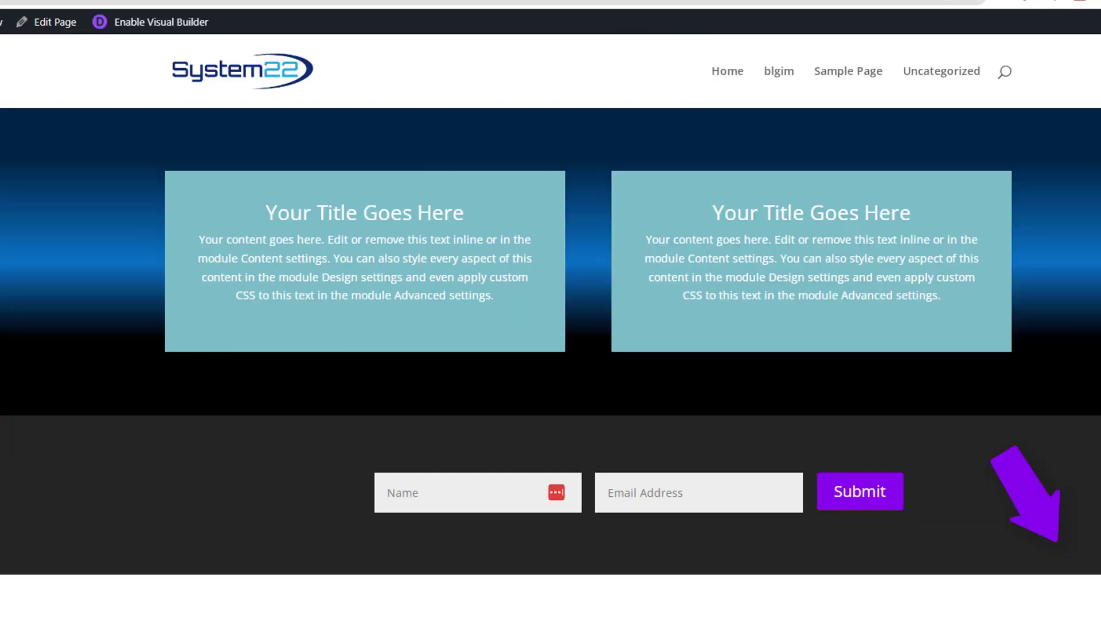
scroll(550, 344, down, 1)
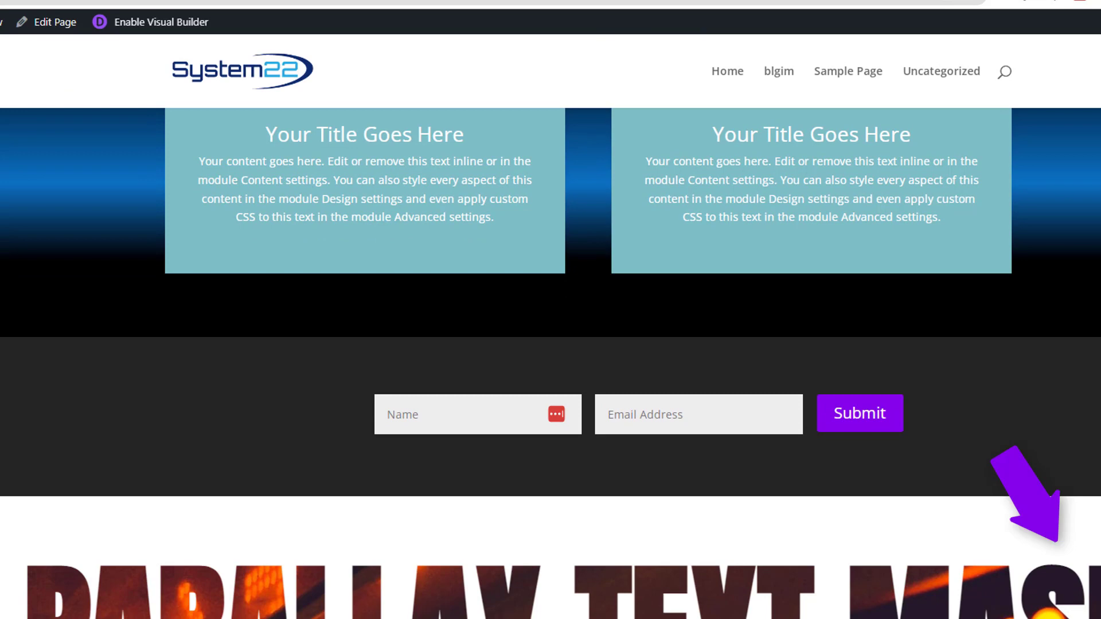